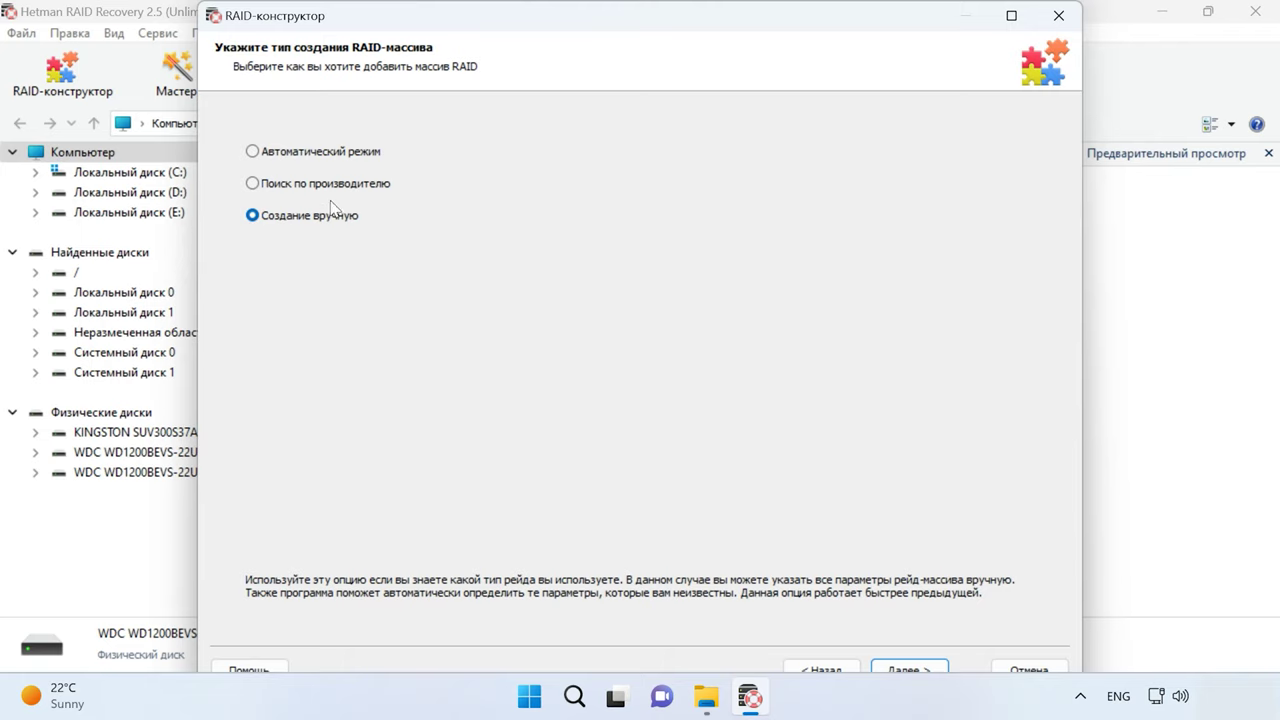
Choose manufacturer search (Поиск по производителю) as the array creation mode and select Unraid OS as the manufacturer.
{"action": "left_click", "coordinate": [326, 184]}
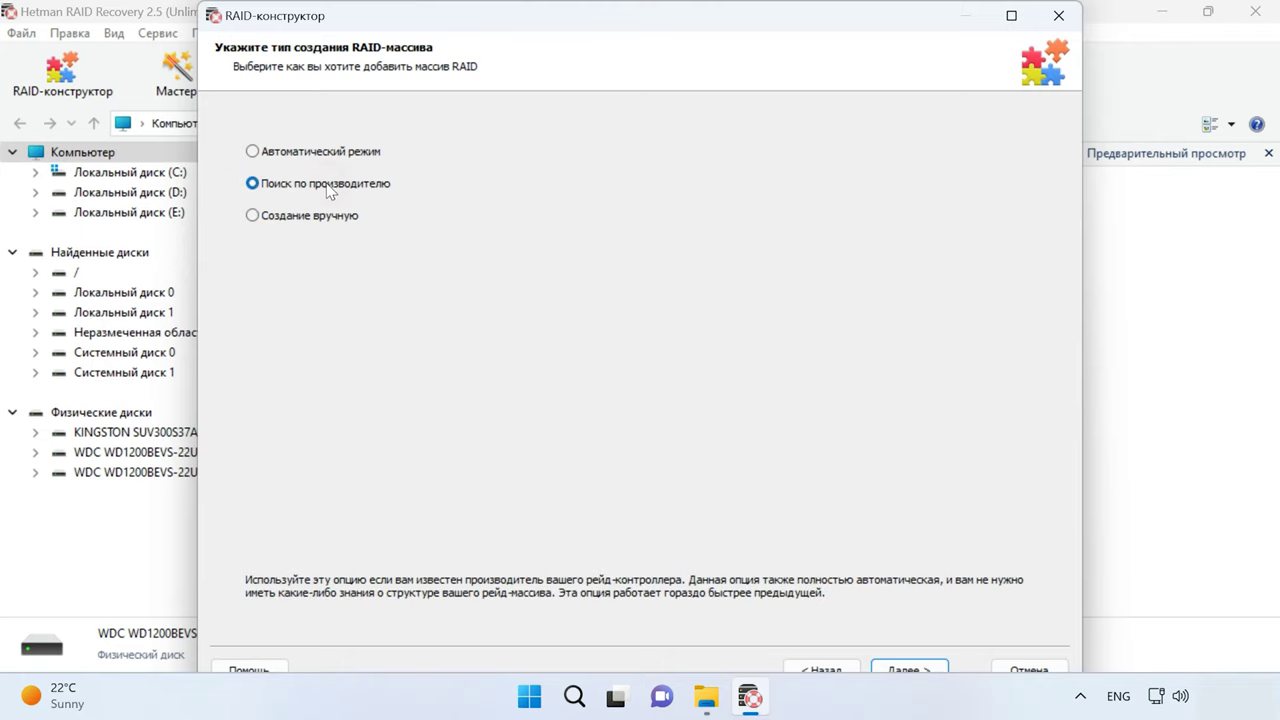
{"action": "left_click", "coordinate": [918, 666]}
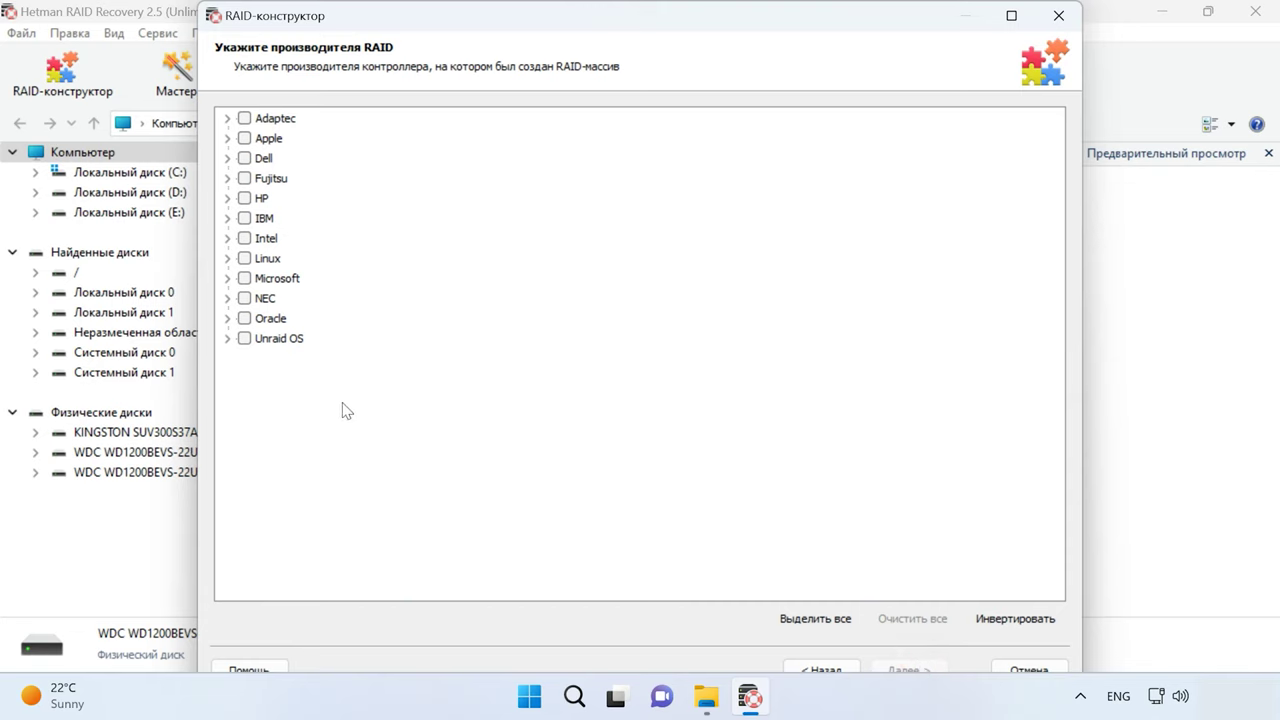
{"action": "left_click", "coordinate": [245, 339]}
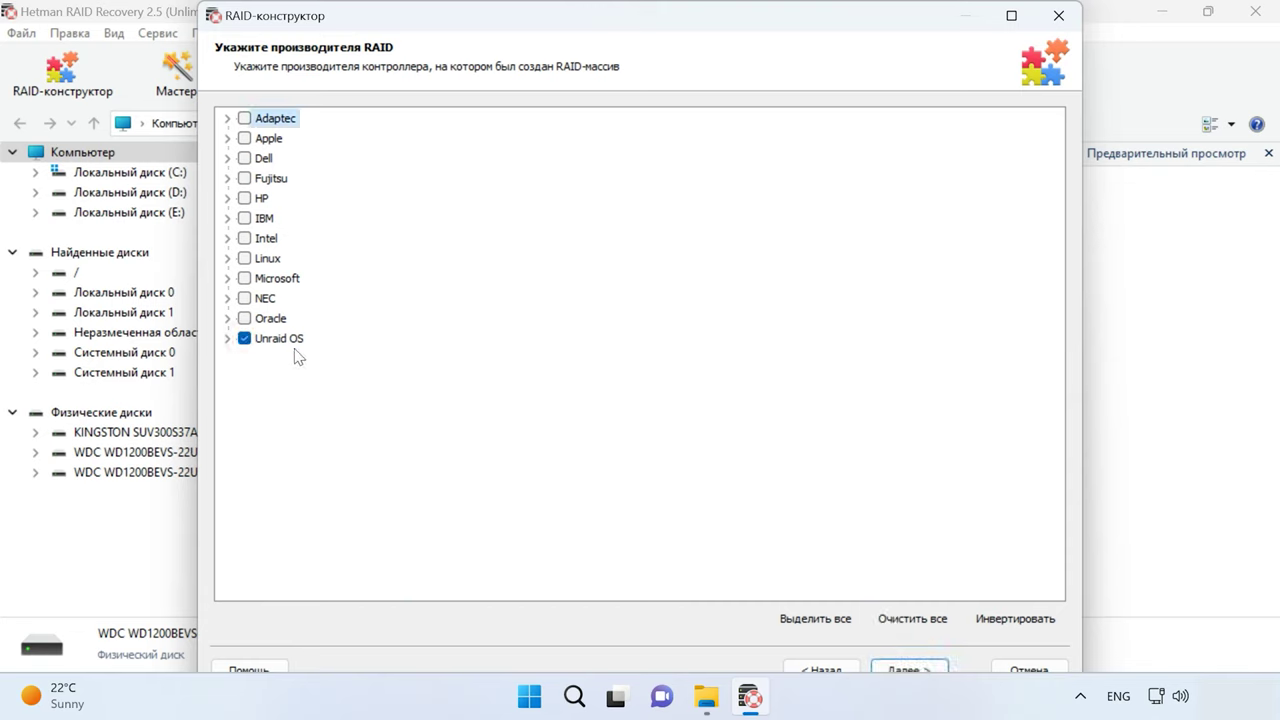
{"action": "left_click", "coordinate": [927, 668]}
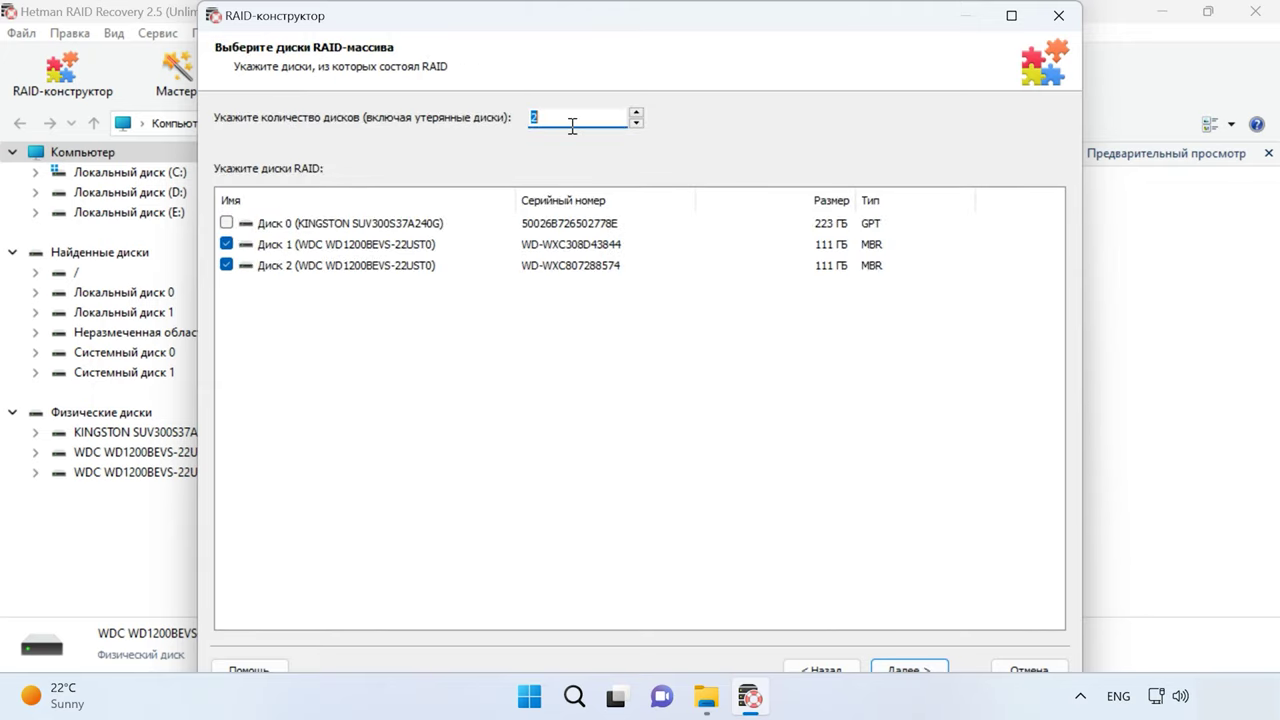
Set the number of array disks, including missing ones, to 4 and start the search for RAID configurations.
{"action": "left_click", "coordinate": [635, 113]}
{"action": "left_click", "coordinate": [635, 113]}
{"action": "left_click", "coordinate": [927, 670]}
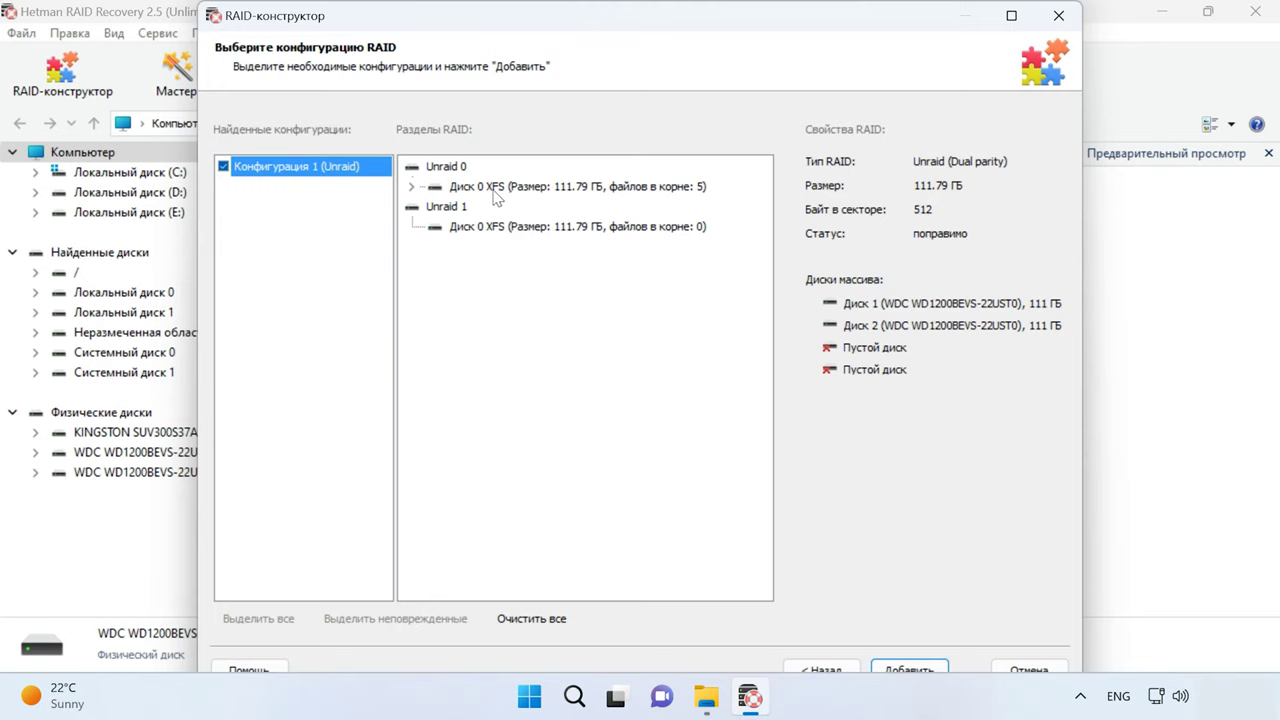
Expand the XFS disk under Unraid 0 to check its folders and add the found Unraid configuration.
{"action": "left_click", "coordinate": [411, 187]}
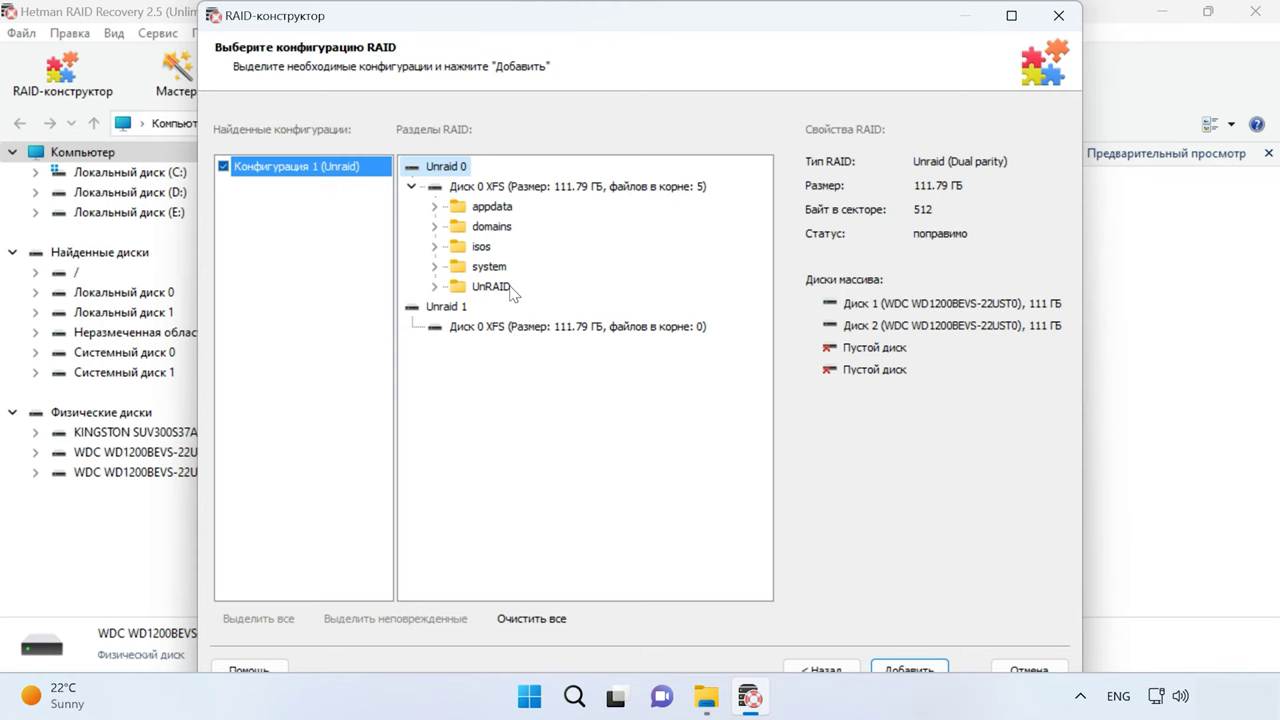
{"action": "left_click", "coordinate": [918, 670]}
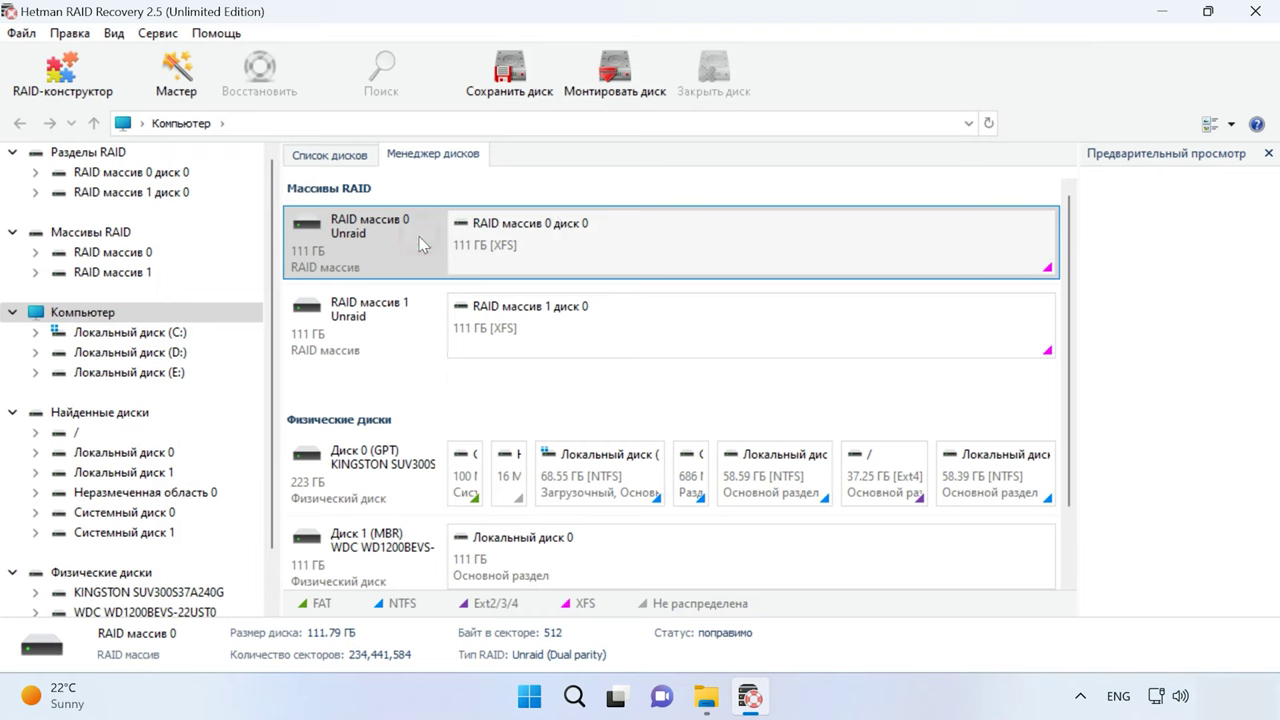
{"action": "left_click", "coordinate": [400, 336]}
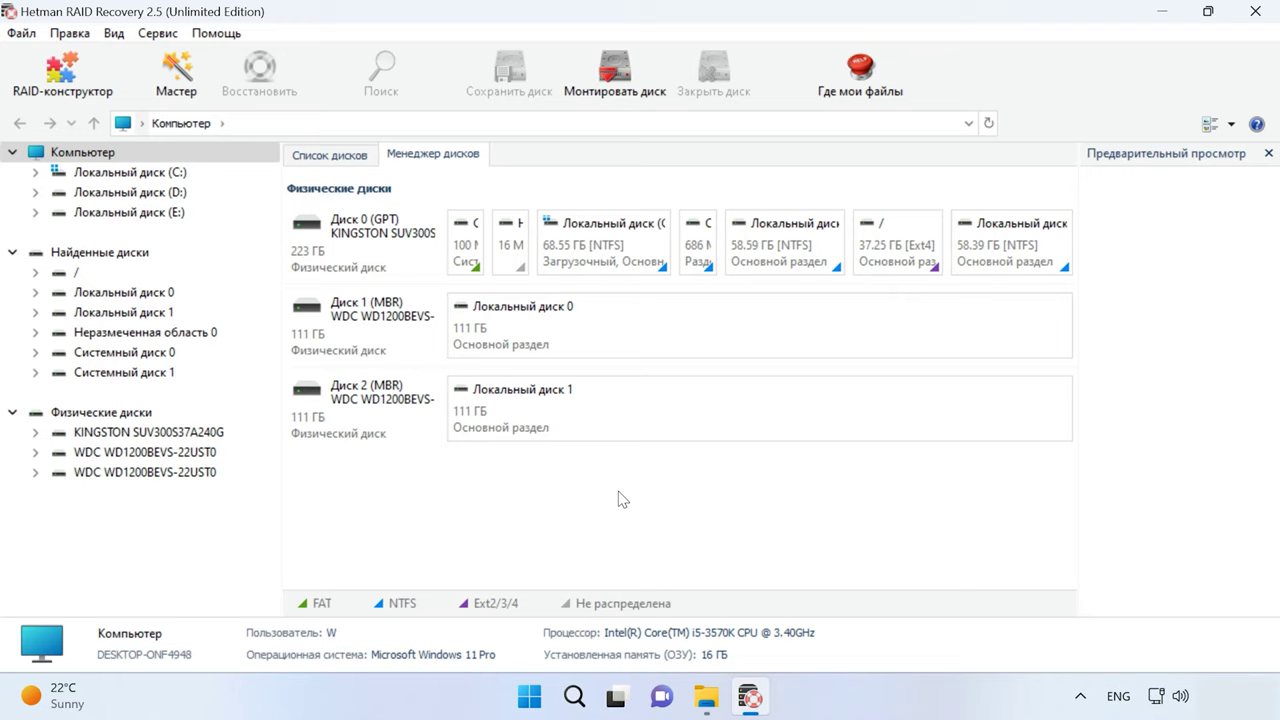
Check the first sector of Локальный диск 1, and start the RAID constructor in manual creation mode (Создание вручную).
{"action": "left_click", "coordinate": [566, 422]}
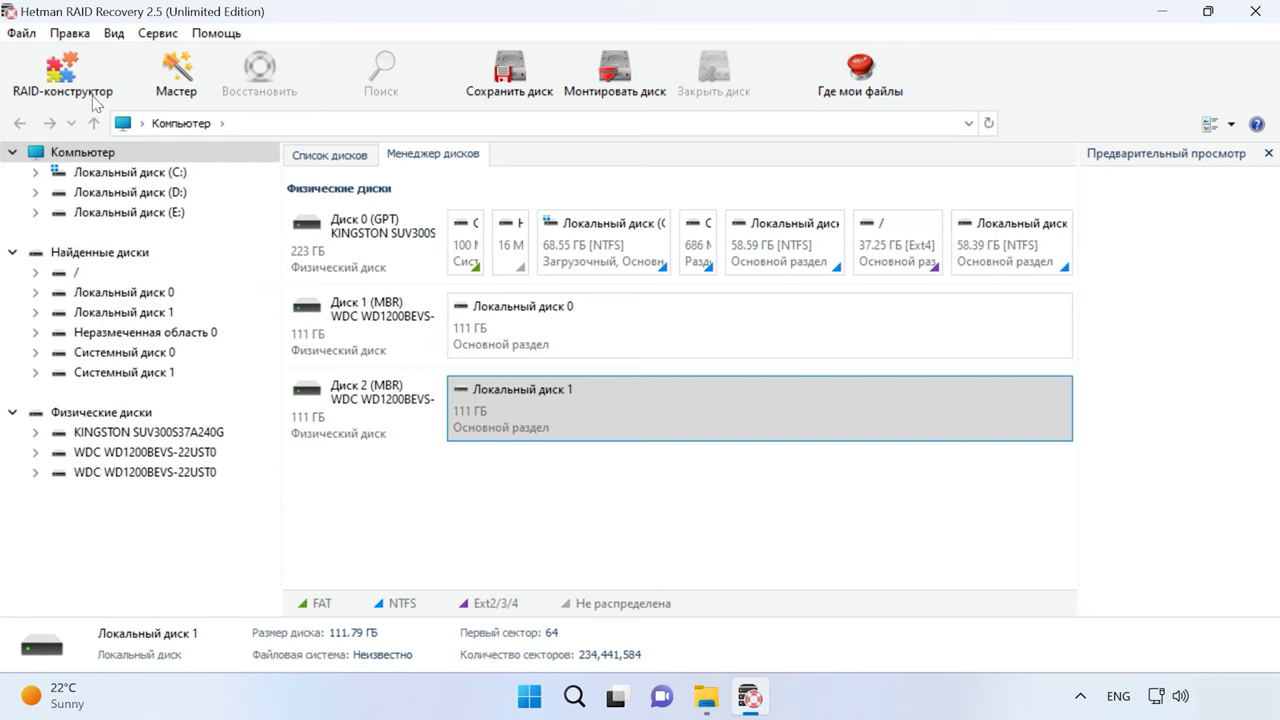
{"action": "left_click", "coordinate": [57, 98]}
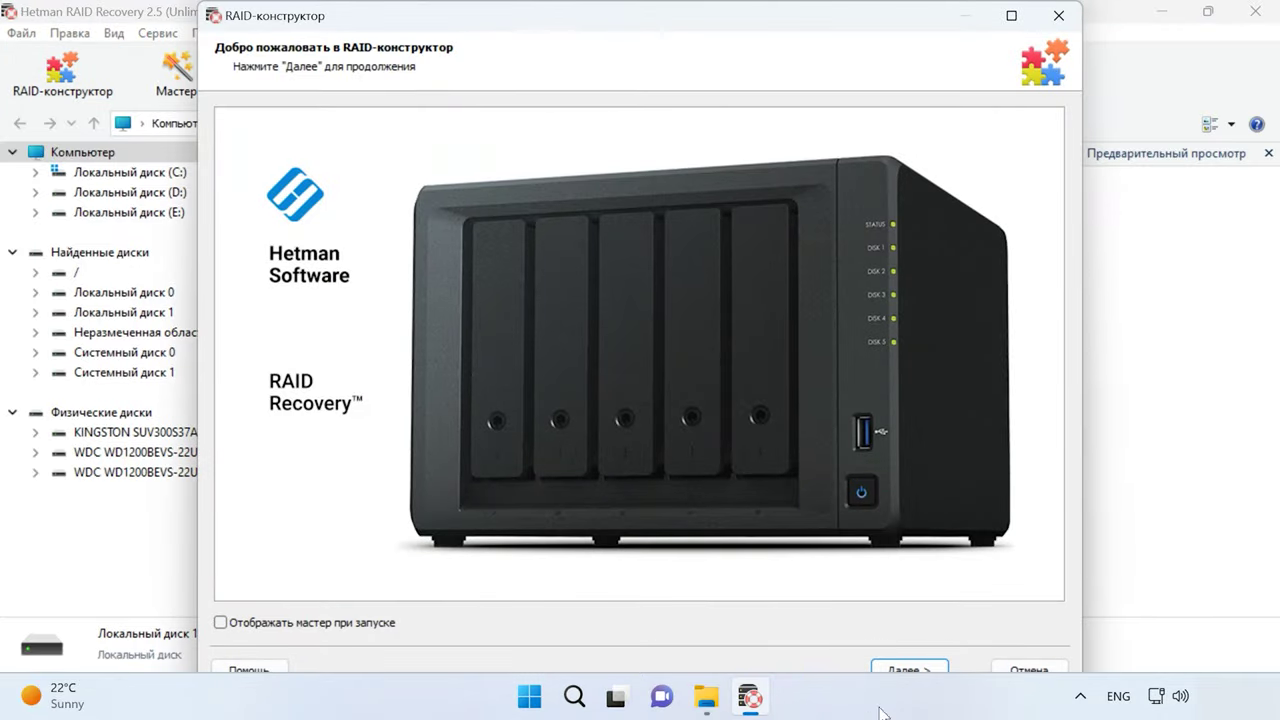
{"action": "left_click", "coordinate": [921, 667]}
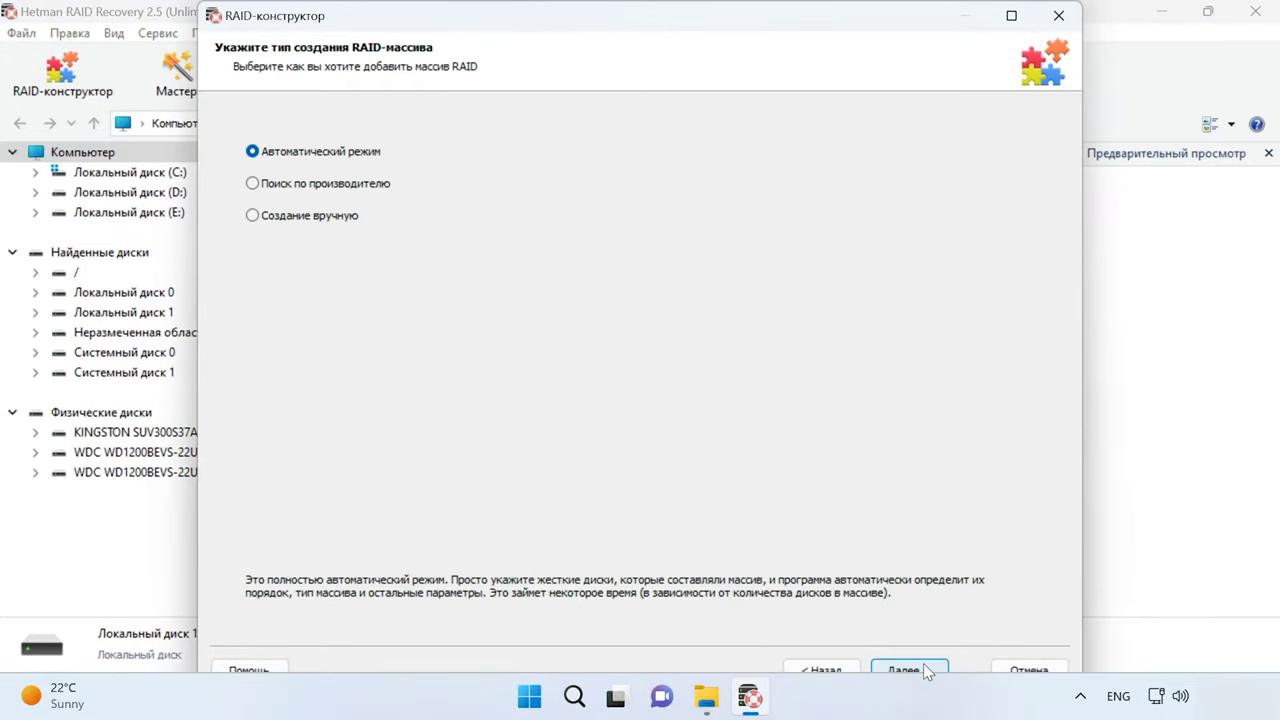
{"action": "left_click", "coordinate": [292, 214]}
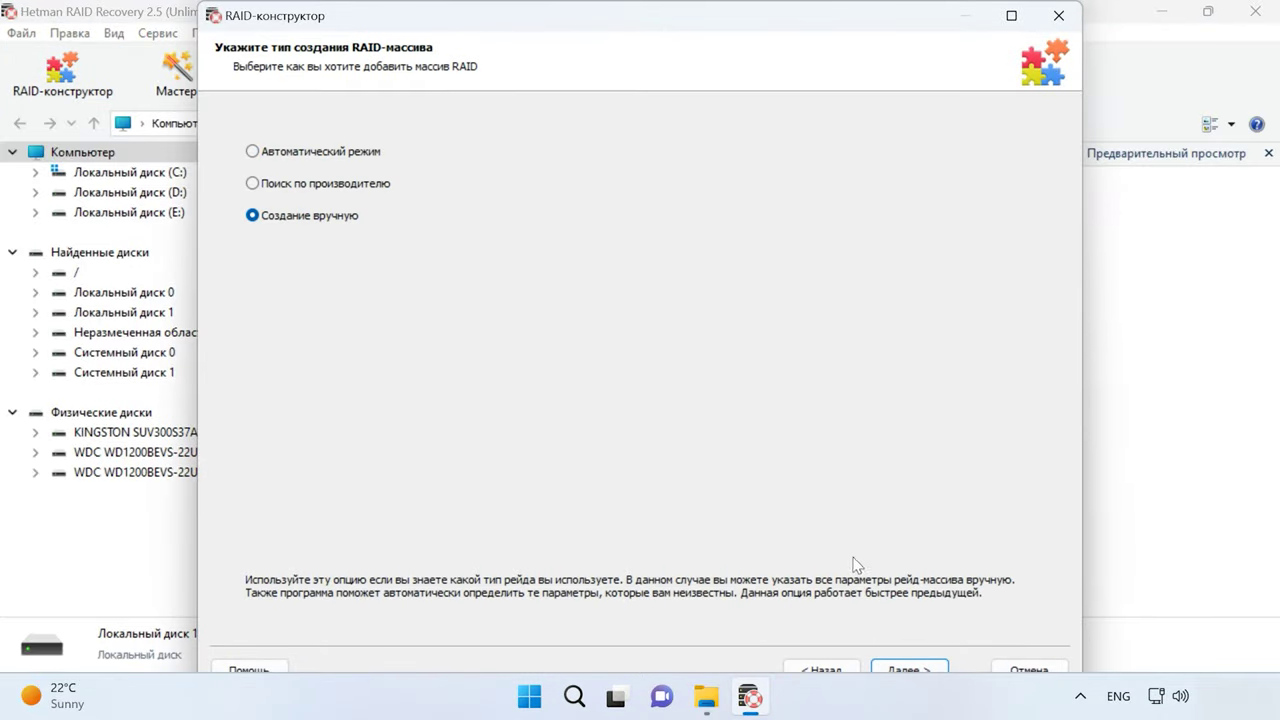
{"action": "left_click", "coordinate": [914, 667]}
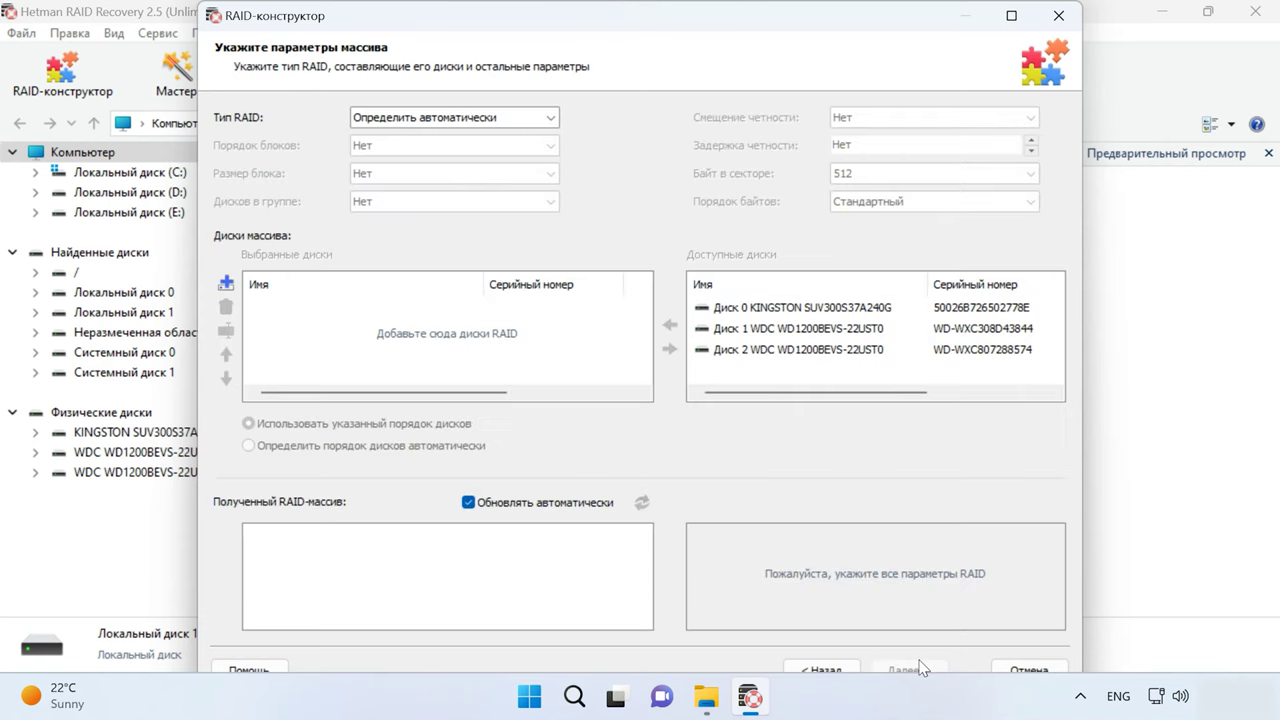
Add Диск 1 and Диск 2 (WDC WD1200BEVS-22UST0) to the selected disks of the array.
{"action": "left_click", "coordinate": [750, 328]}
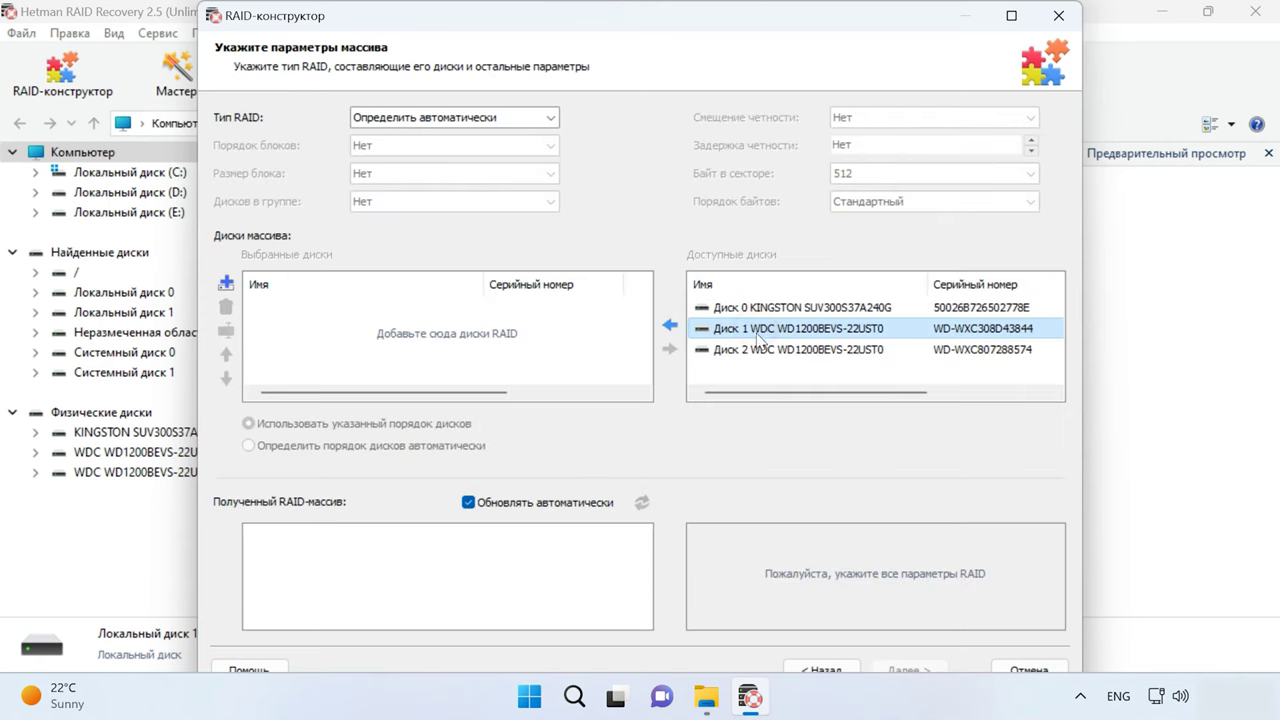
{"action": "left_click", "coordinate": [760, 350], "text": "ctrl"}
{"action": "left_click", "coordinate": [670, 325]}
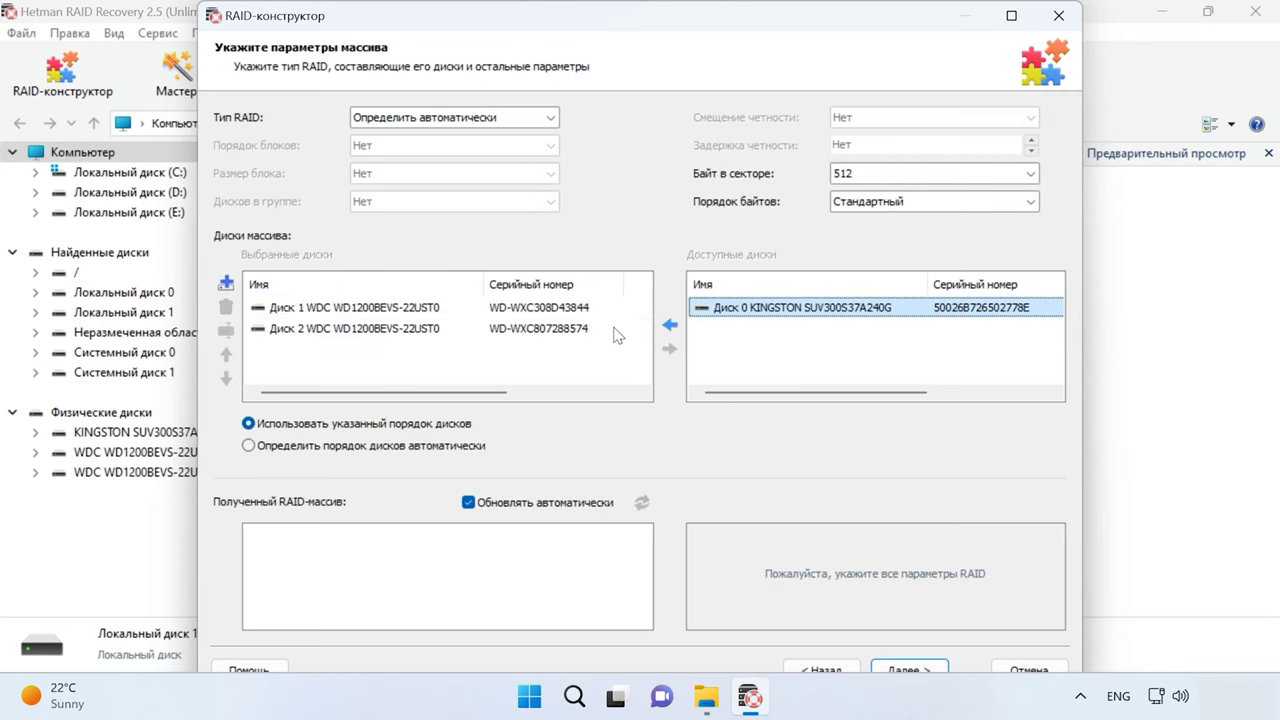
Set the RAID type to Unraid (Dual parity) and add two empty disks for the missing members.
{"action": "left_click", "coordinate": [550, 117]}
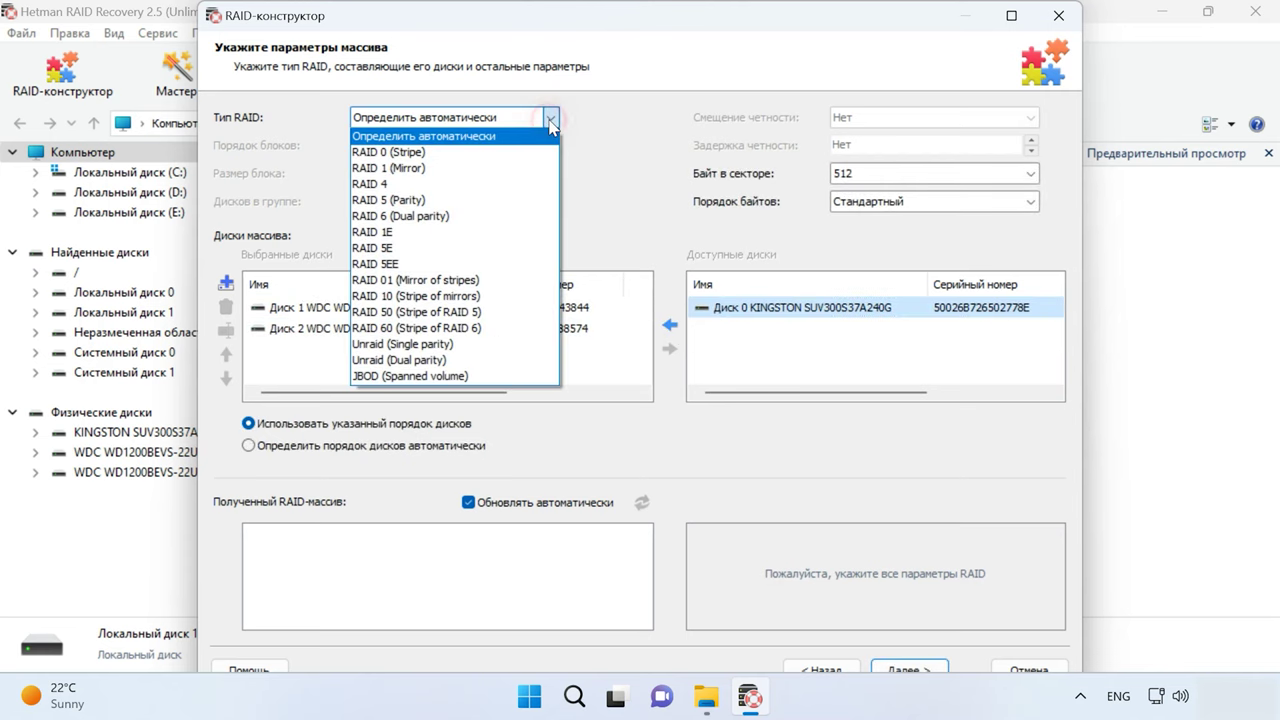
{"action": "left_click", "coordinate": [419, 360]}
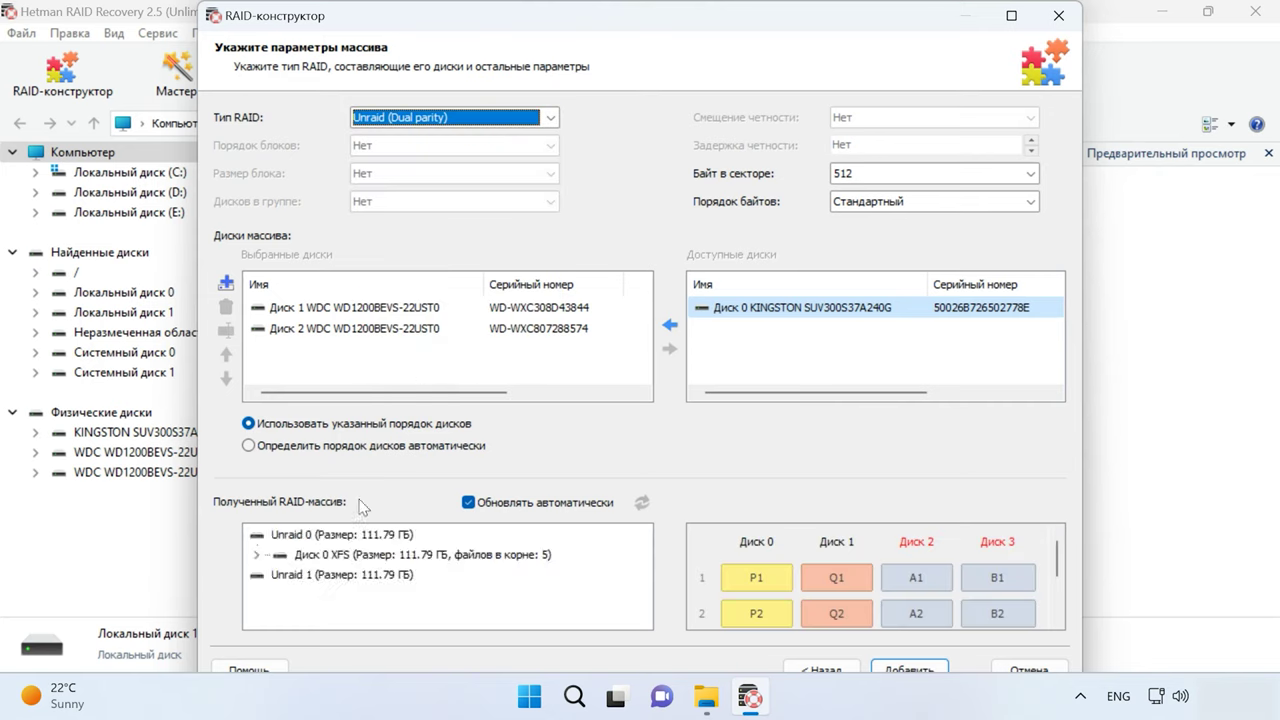
{"action": "left_click", "coordinate": [226, 284]}
{"action": "left_click", "coordinate": [226, 283]}
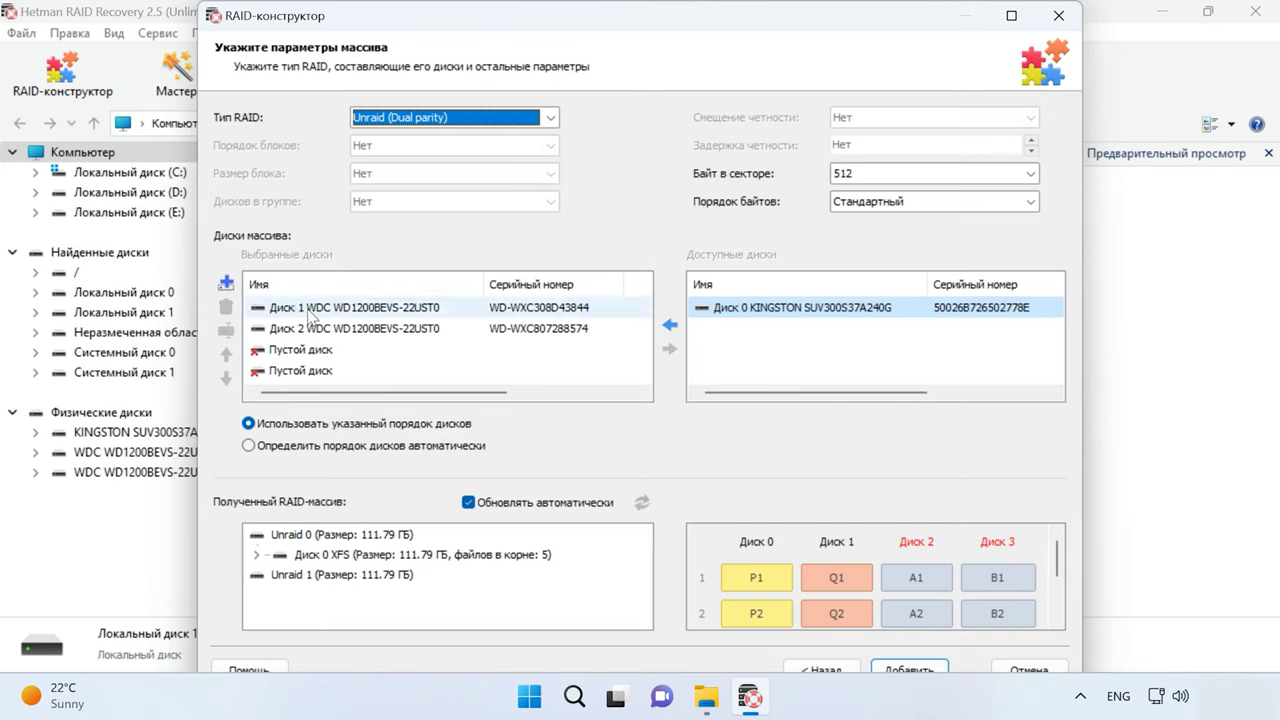
Set the offset of Диск 1 in the array to 64 sectors (Секторы).
{"action": "right_click", "coordinate": [313, 316]}
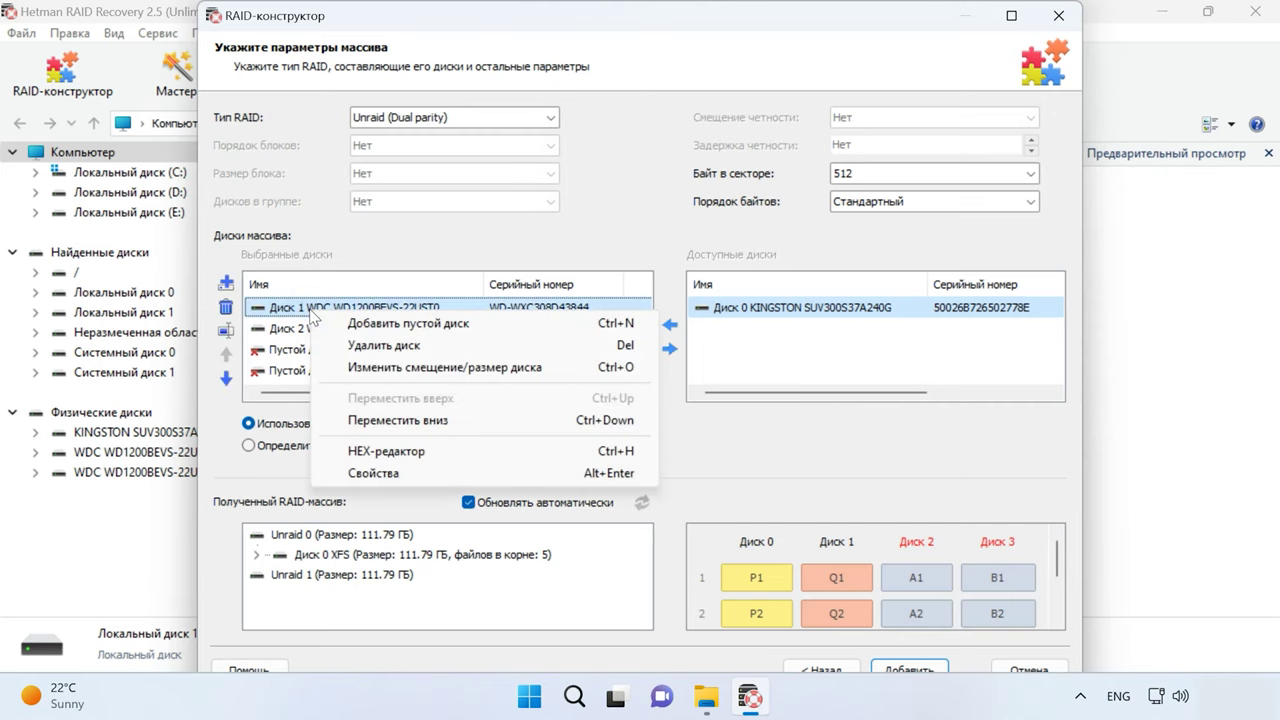
{"action": "left_click", "coordinate": [300, 310]}
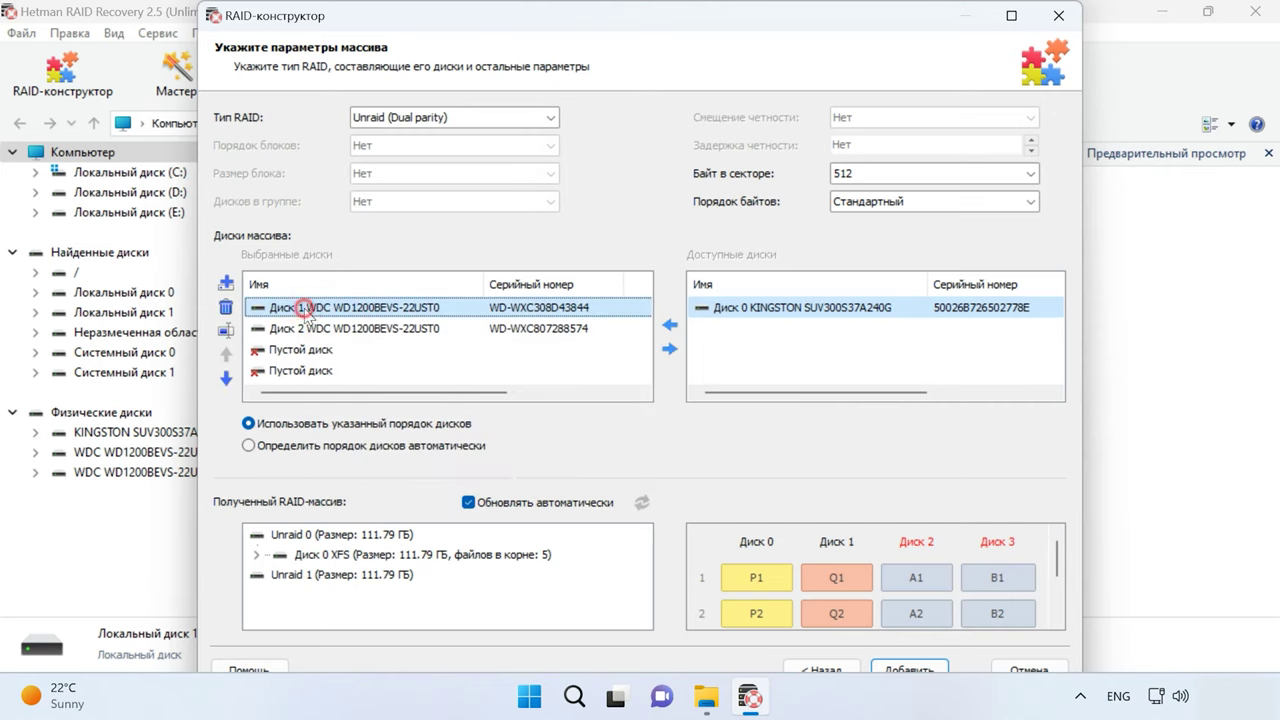
{"action": "left_click", "coordinate": [227, 334]}
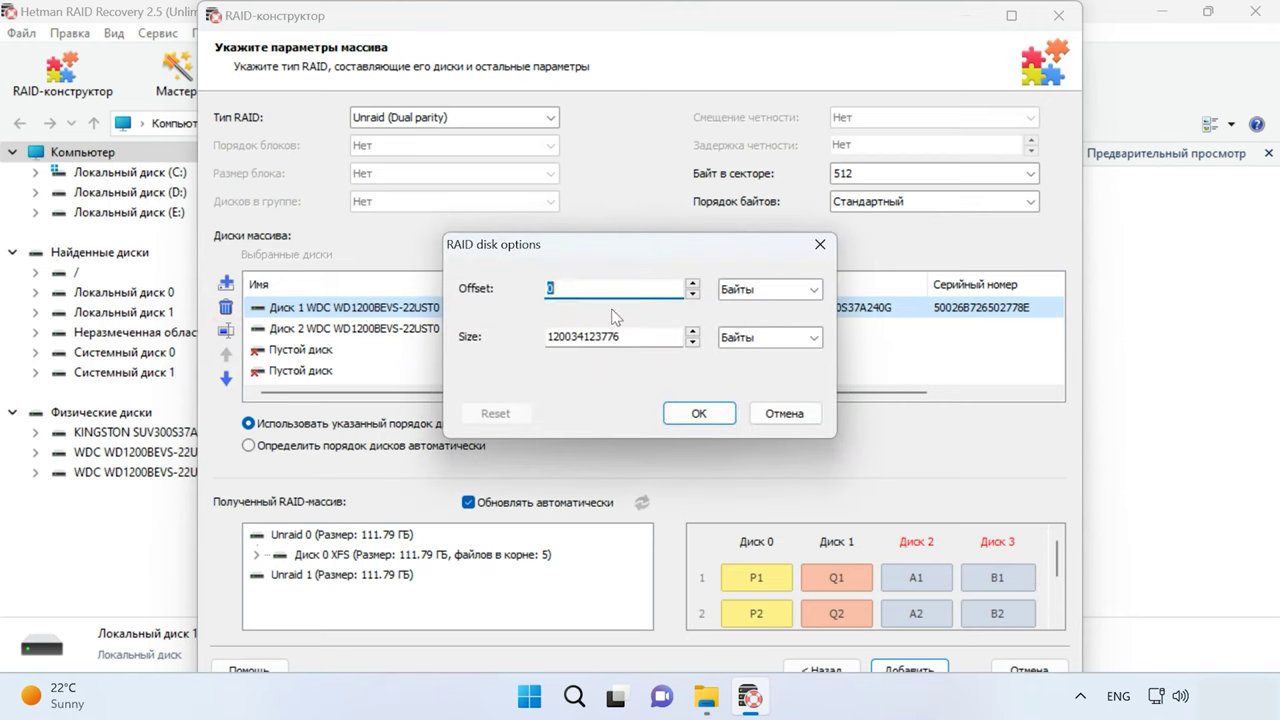
{"action": "type", "text": "64"}
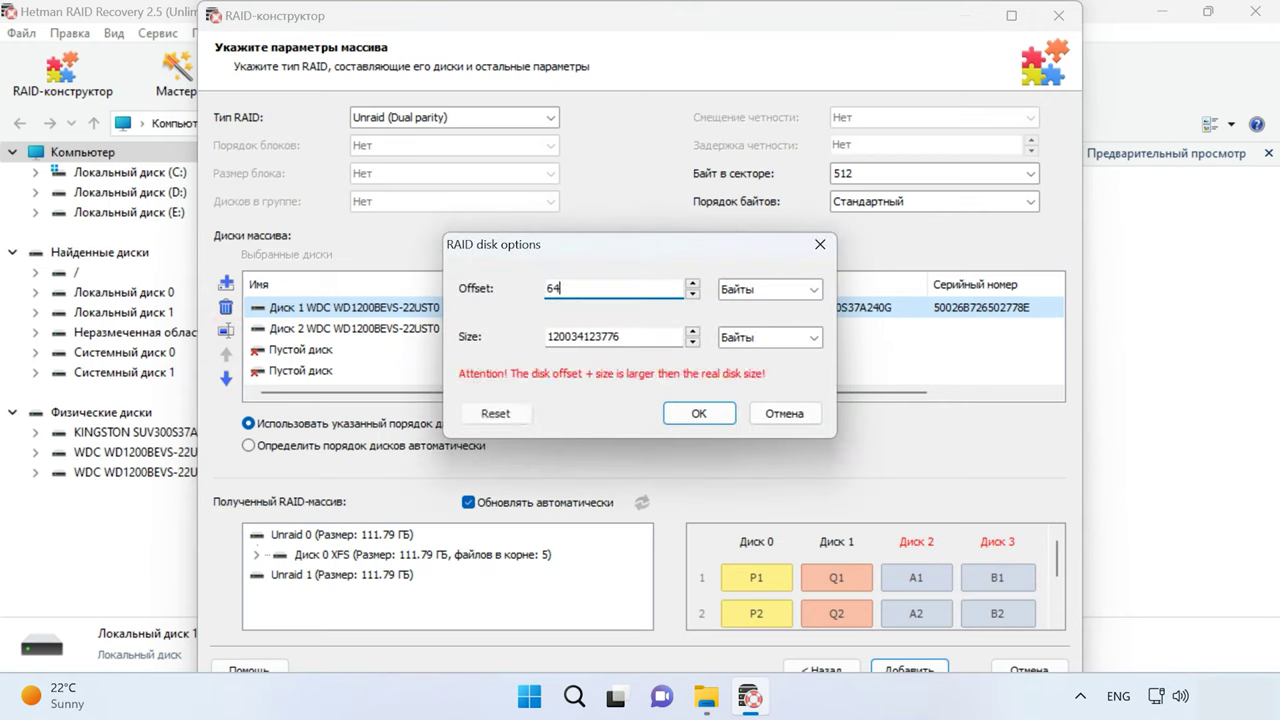
{"action": "left_click", "coordinate": [812, 292]}
{"action": "left_click", "coordinate": [765, 389]}
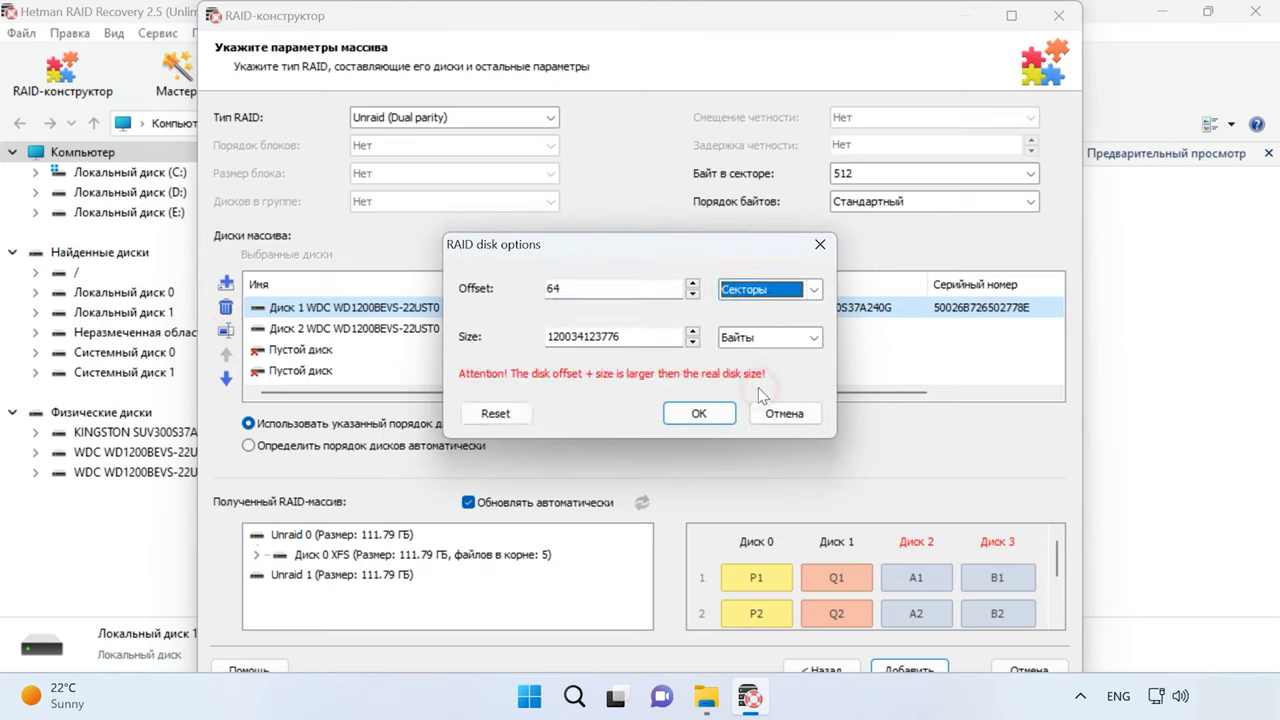
{"action": "left_click", "coordinate": [699, 413]}
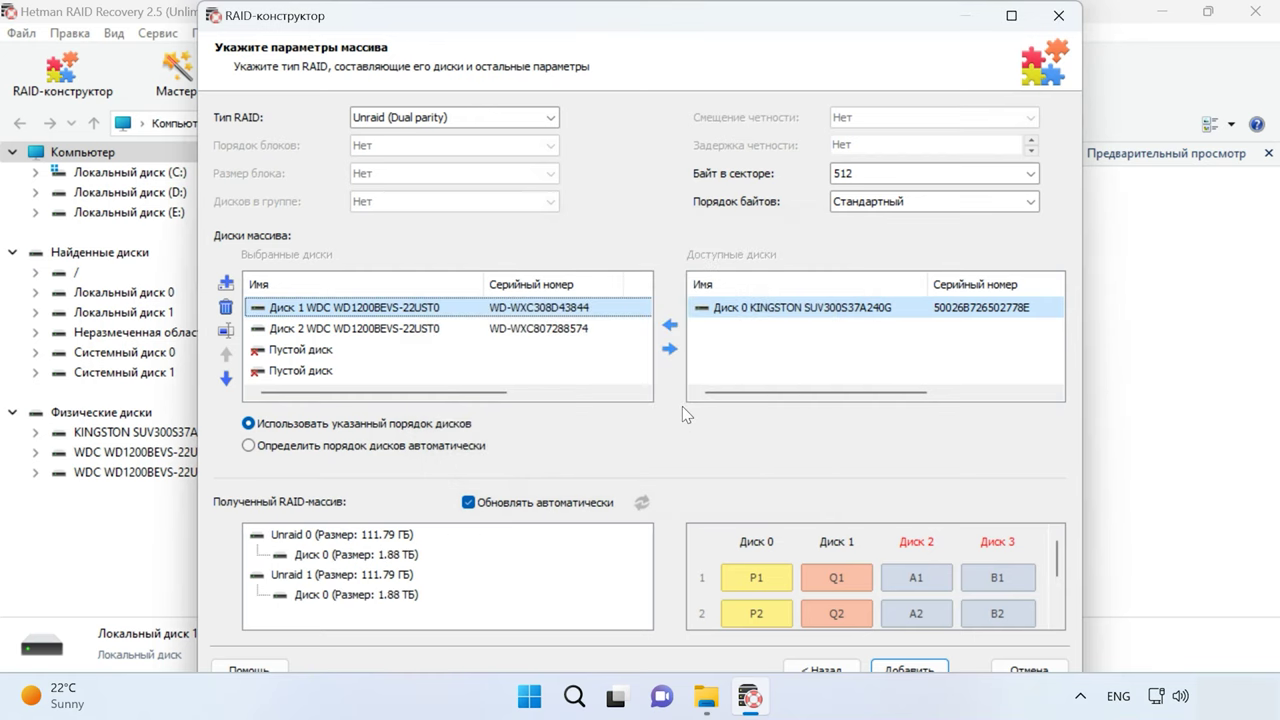
Set the offset of Диск 2 in the array to 64 sectors (Секторы).
{"action": "left_click", "coordinate": [314, 329]}
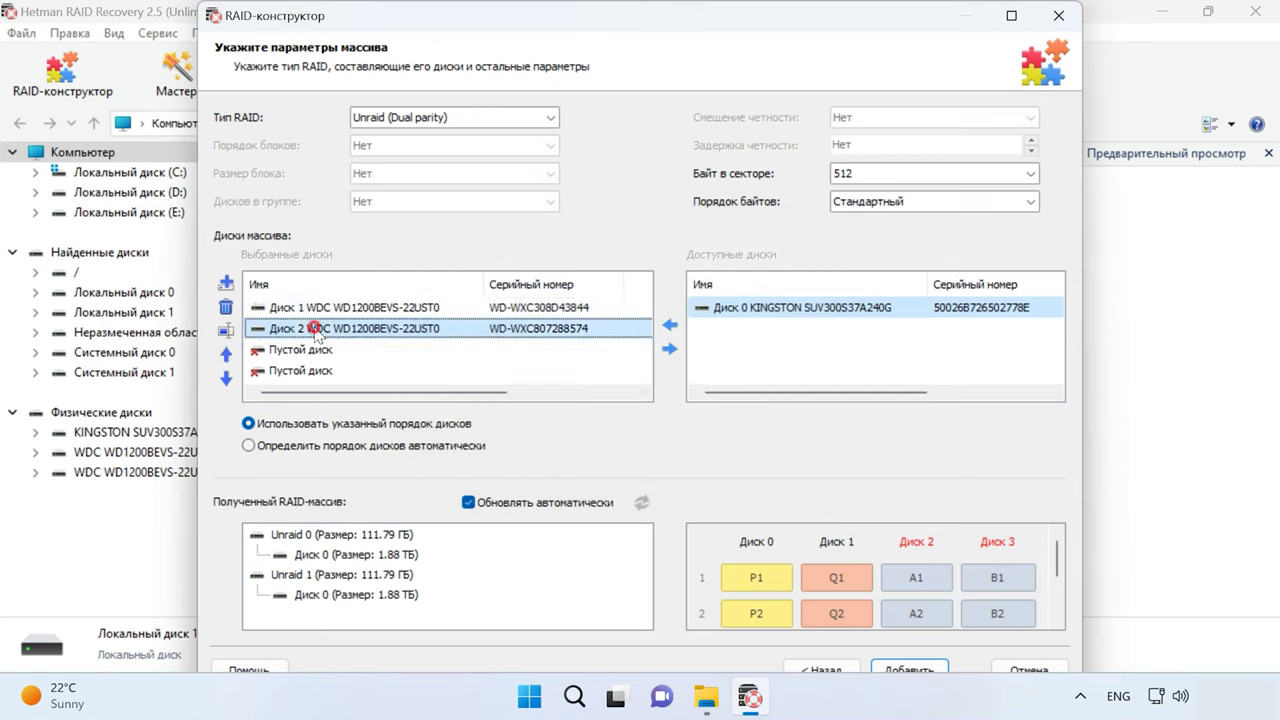
{"action": "left_click", "coordinate": [226, 332]}
{"action": "type", "text": "64"}
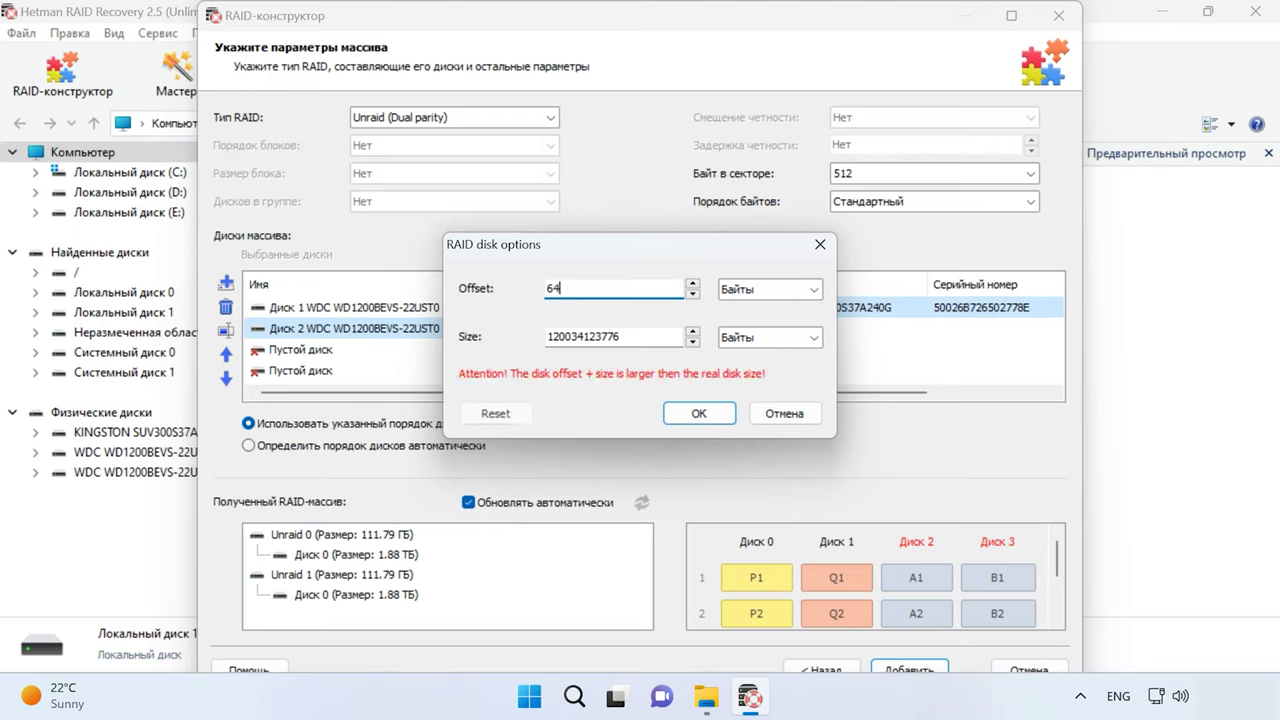
{"action": "left_click", "coordinate": [814, 291]}
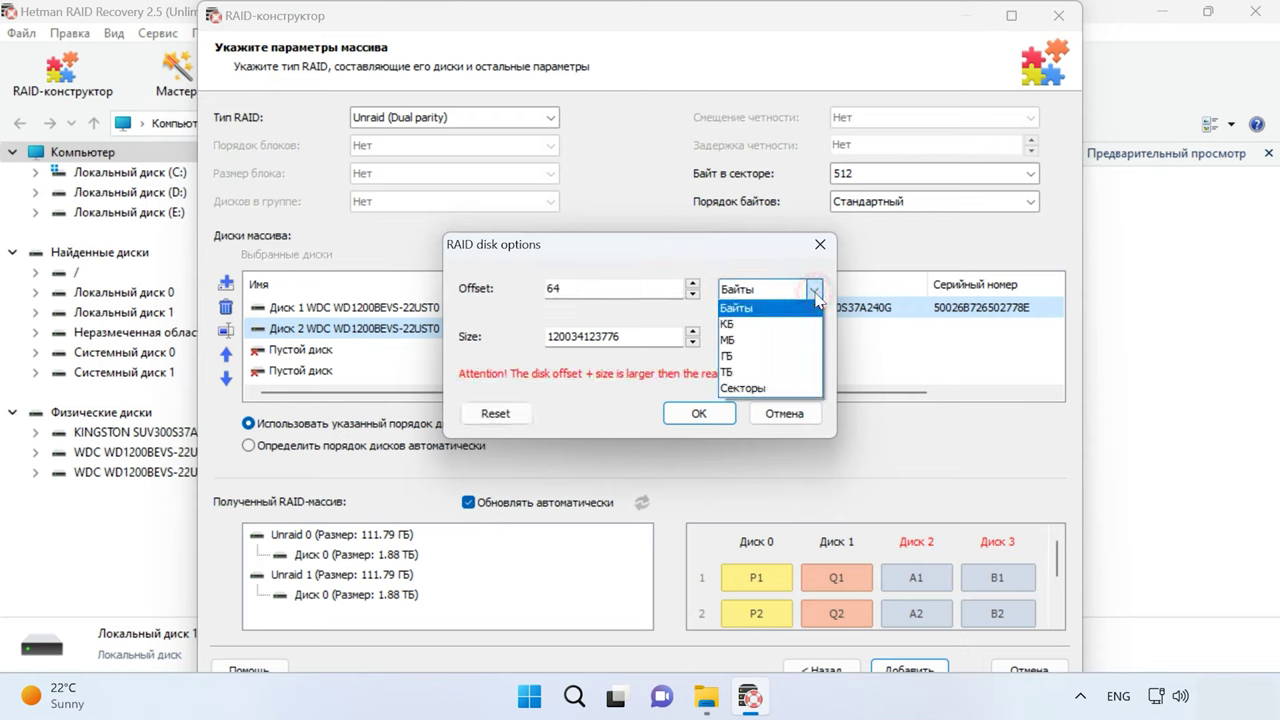
{"action": "left_click", "coordinate": [766, 388]}
{"action": "left_click", "coordinate": [698, 414]}
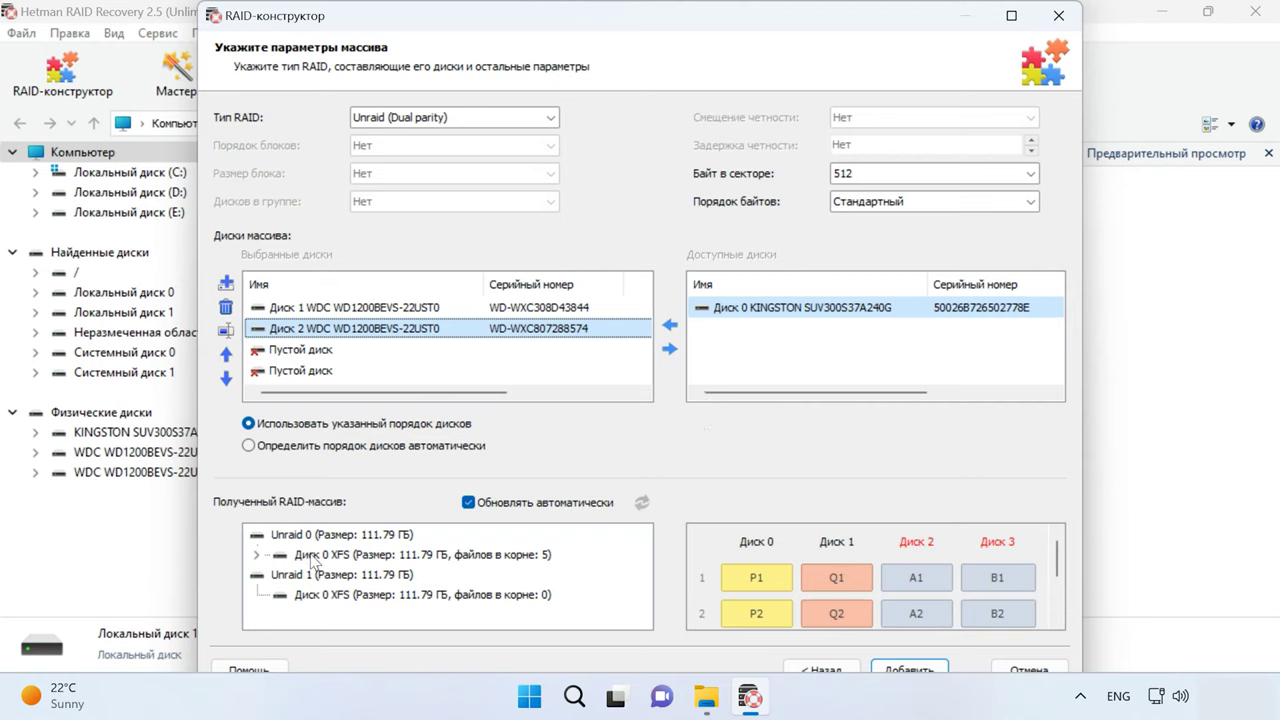
Expand the XFS disk in the resulting Unraid 0 to review its folders, and add the manually built array.
{"action": "left_click", "coordinate": [257, 554]}
{"action": "scroll", "coordinate": [400, 570], "scroll_direction": "down", "scroll_amount": 1}
{"action": "scroll", "coordinate": [398, 570], "scroll_direction": "up", "scroll_amount": 1}
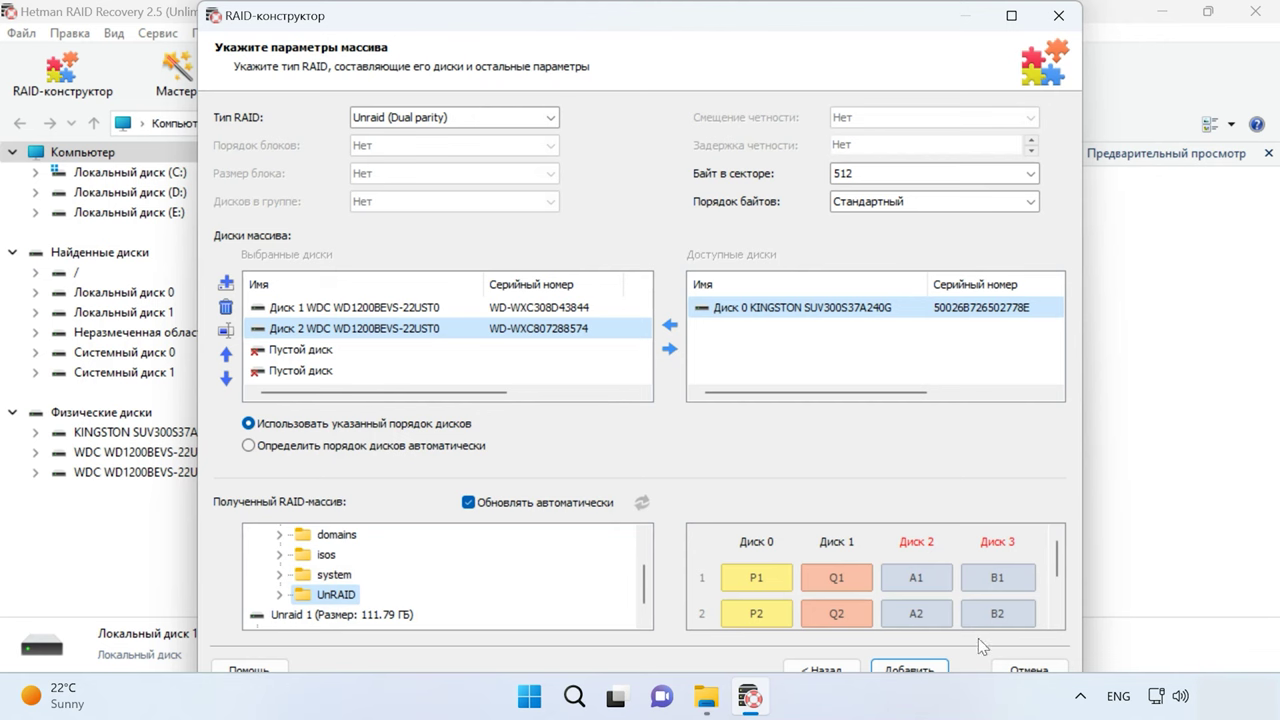
{"action": "left_click", "coordinate": [909, 668]}
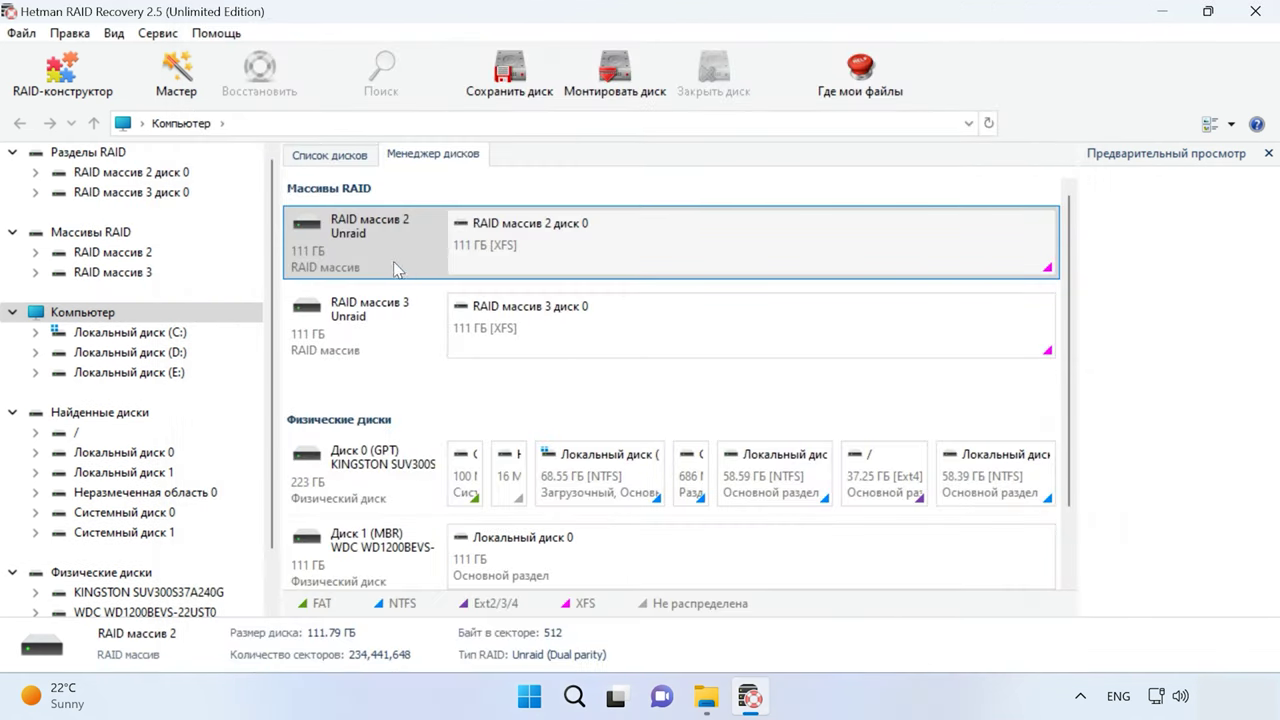
Open RAID массив 2 диск 0 in the file recovery wizard and choose full analysis (Полный анализ).
{"action": "left_click", "coordinate": [392, 318]}
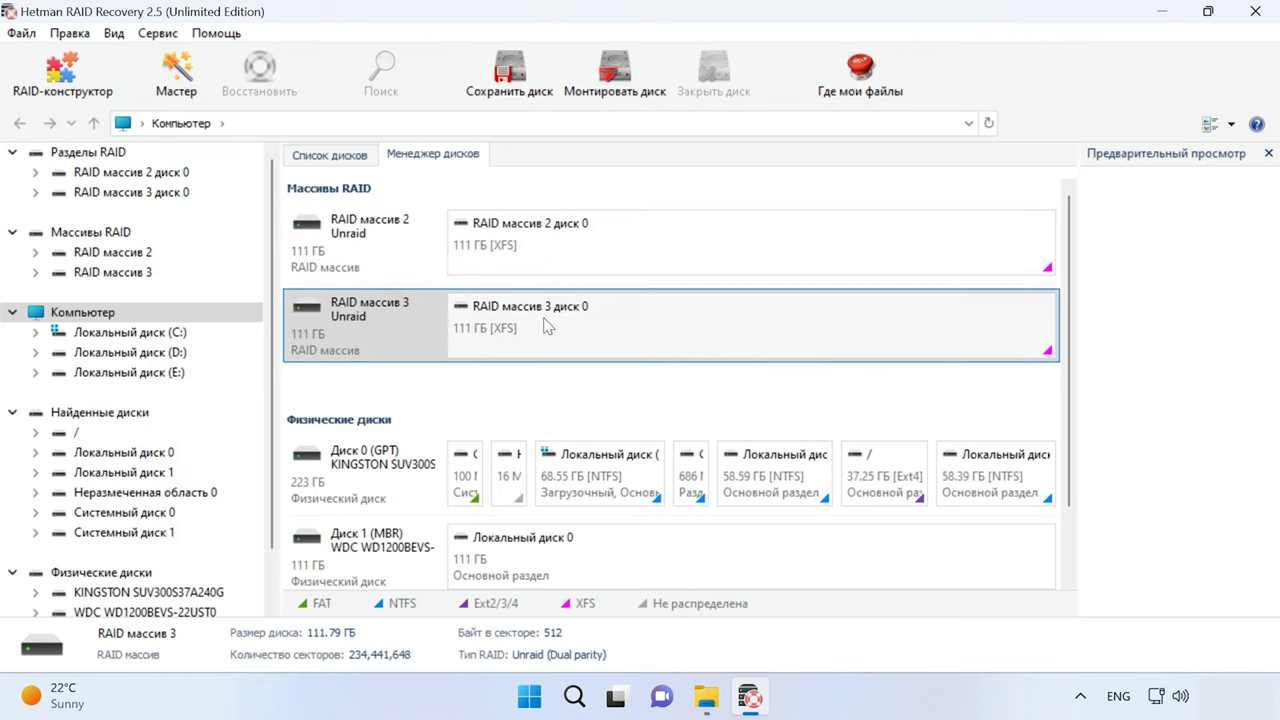
{"action": "left_click", "coordinate": [402, 258]}
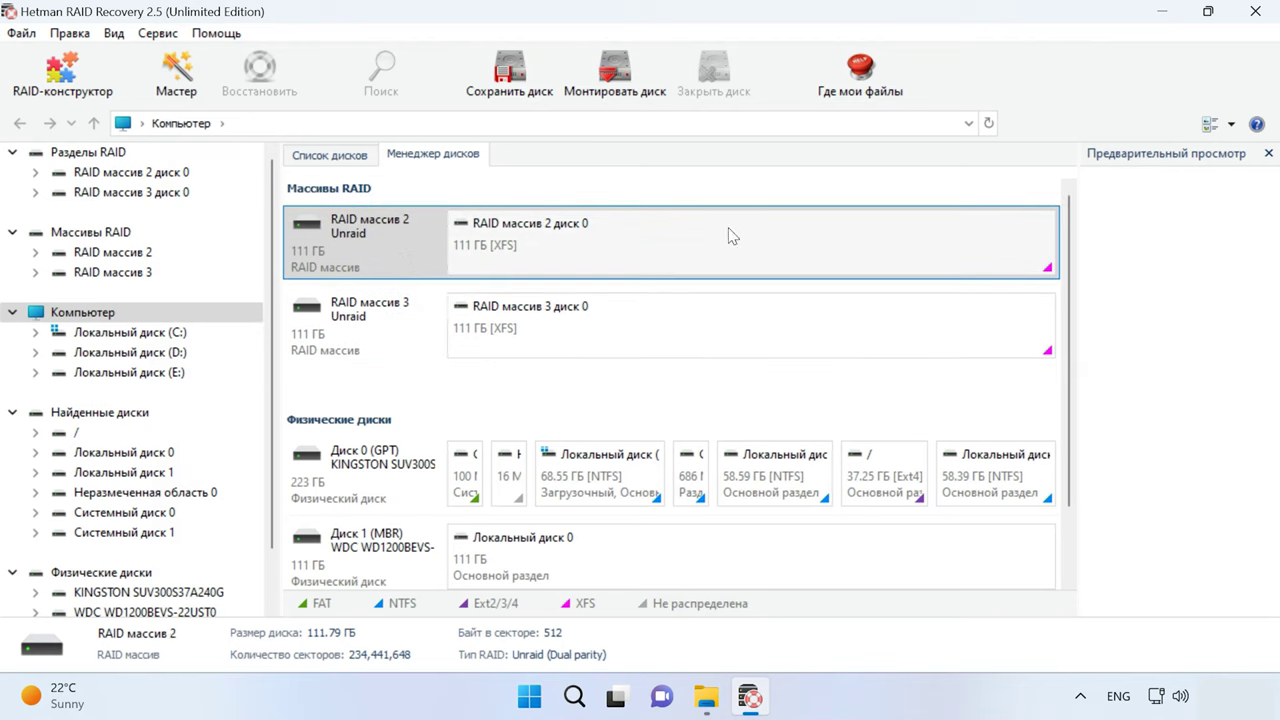
{"action": "right_click", "coordinate": [770, 246]}
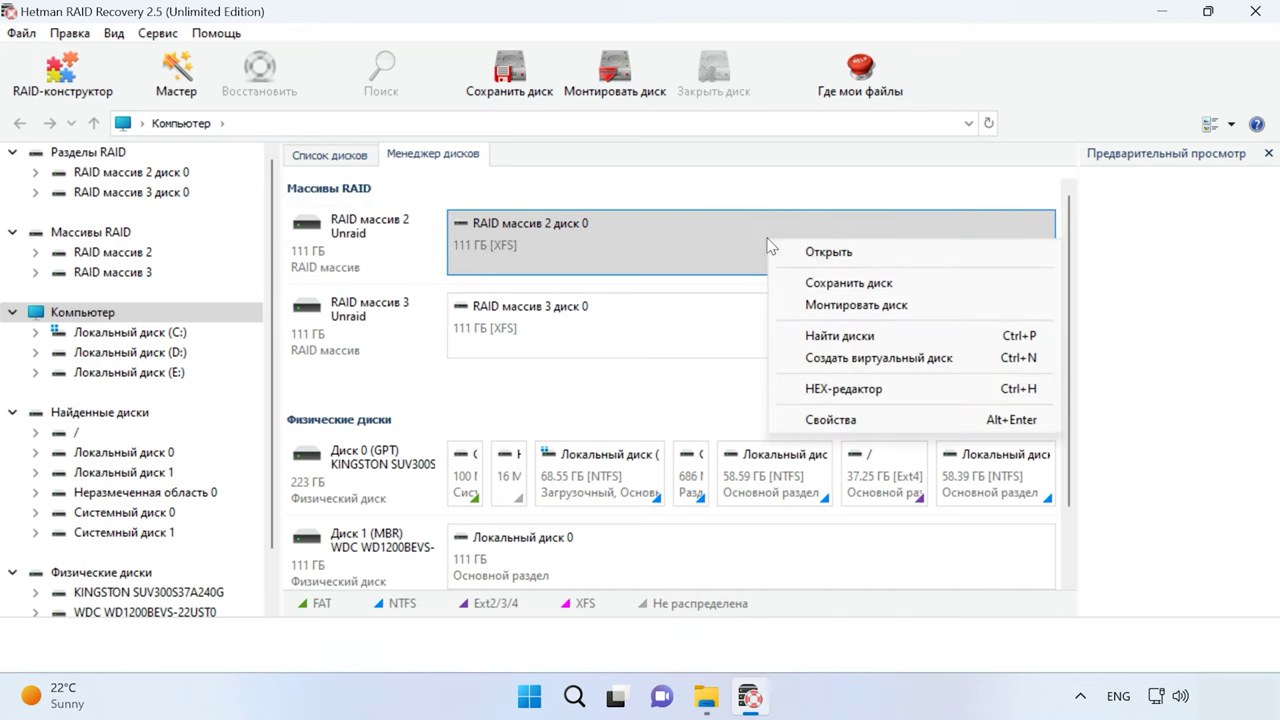
{"action": "left_click", "coordinate": [855, 254]}
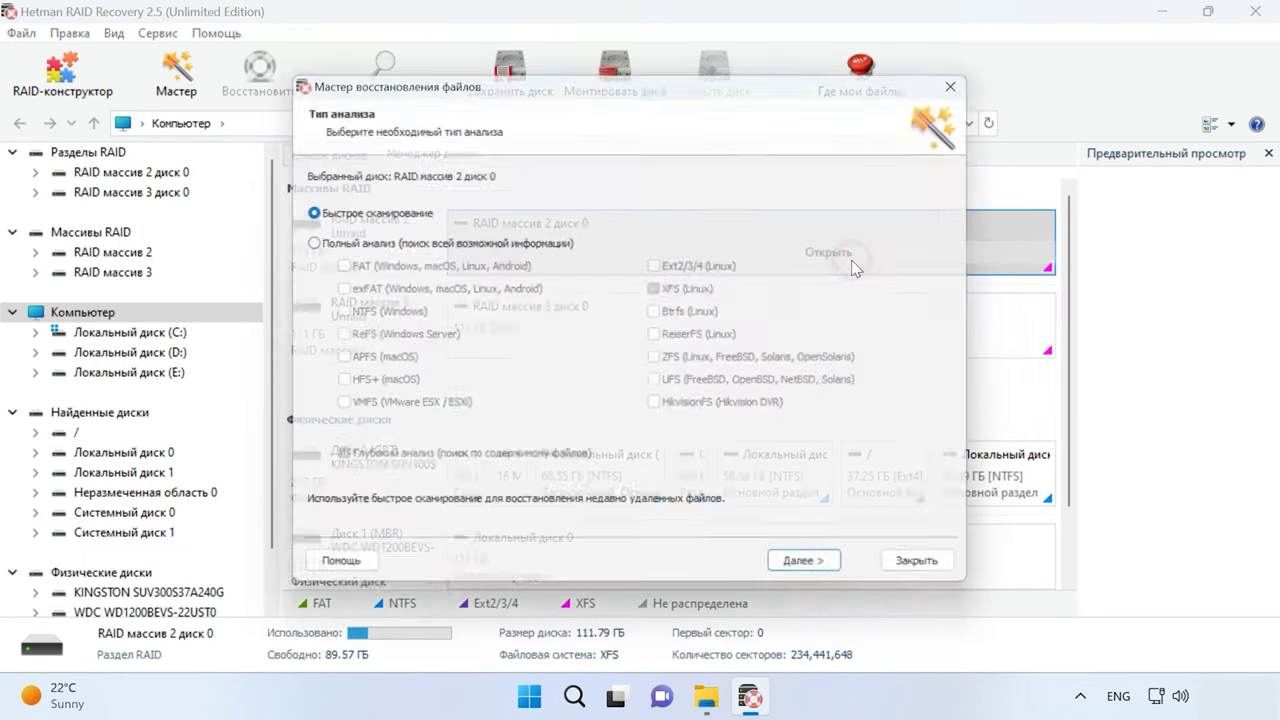
{"action": "left_click", "coordinate": [366, 246]}
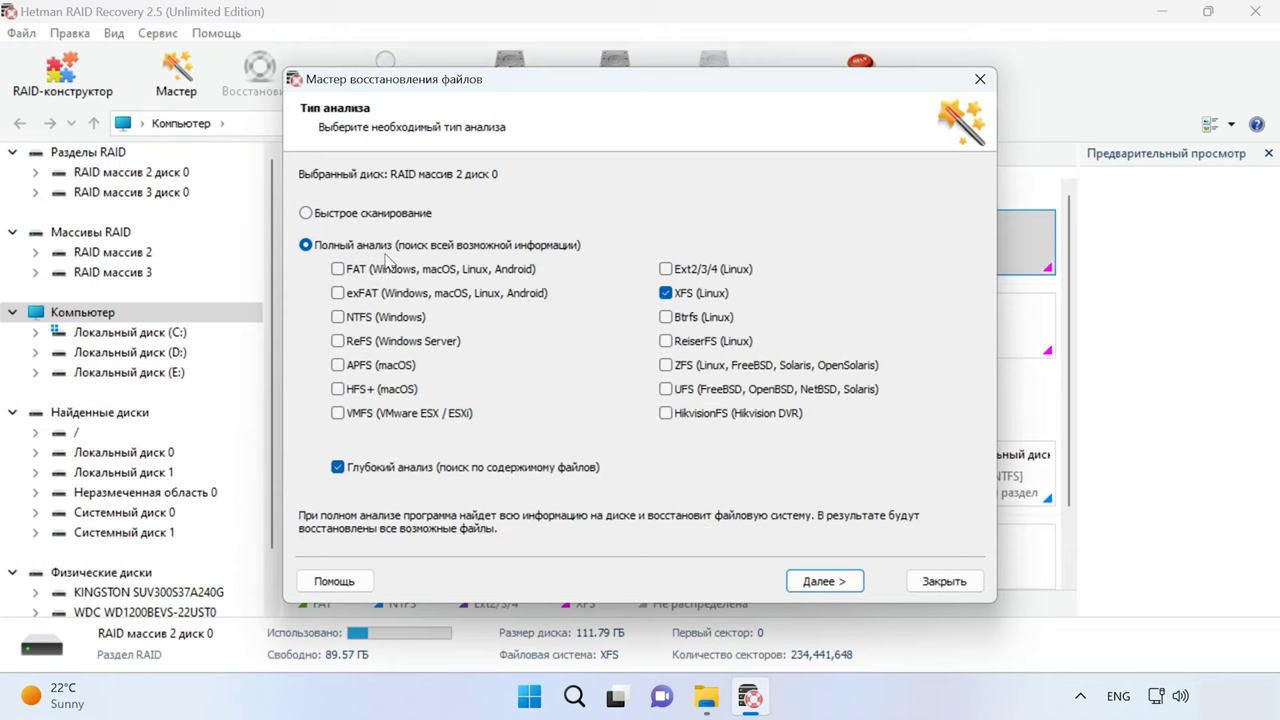
Run a quick scan (Быстрое сканирование) of RAID массив 2 диск 0 and finish the recovery wizard.
{"action": "left_click", "coordinate": [378, 219]}
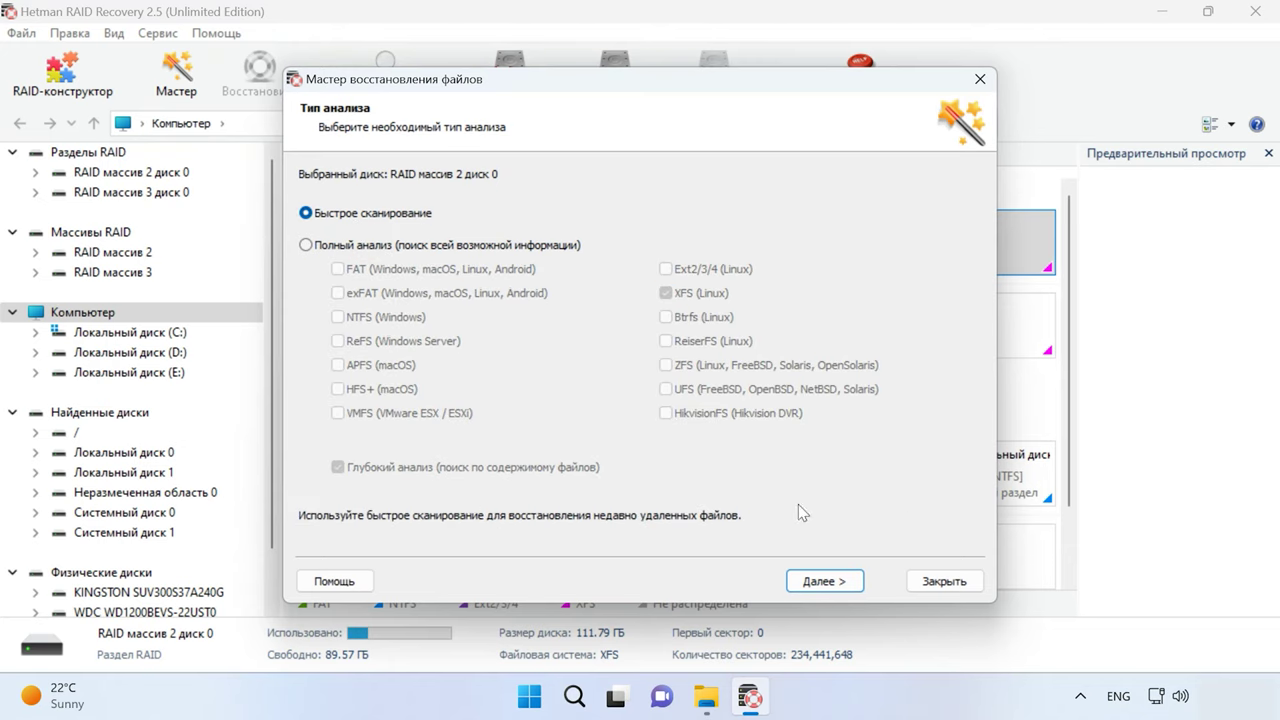
{"action": "left_click", "coordinate": [820, 582]}
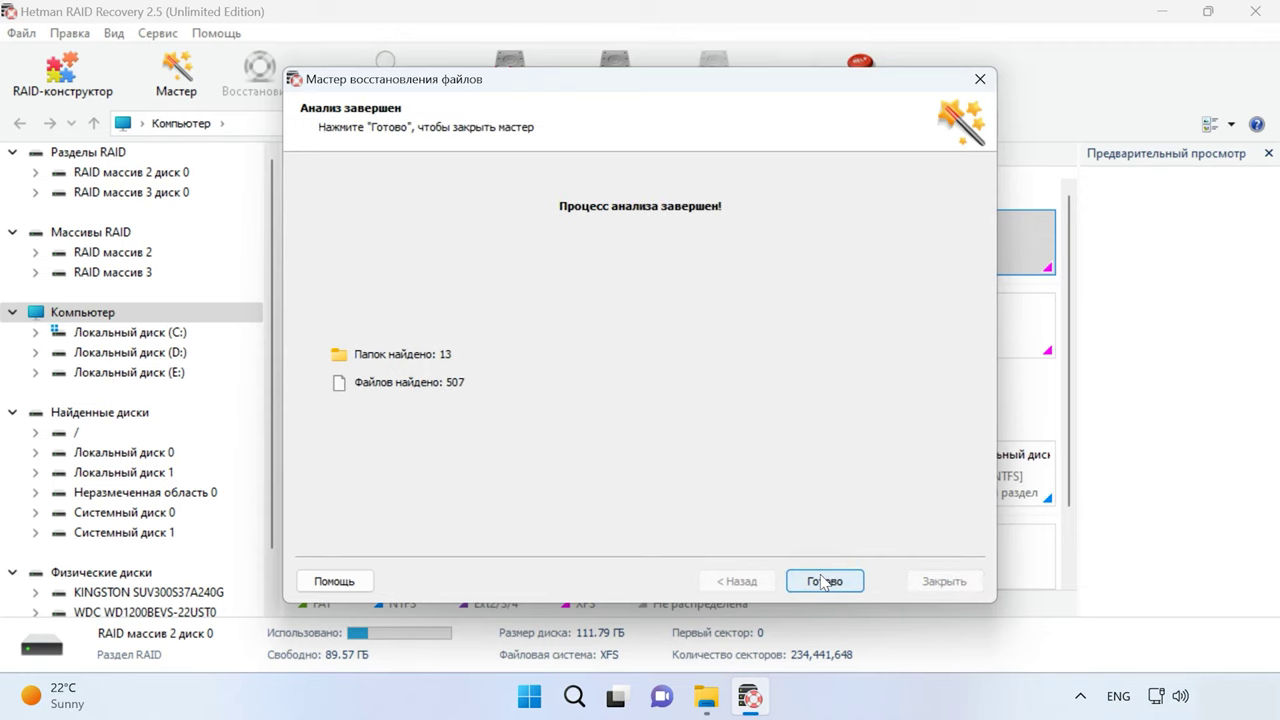
{"action": "left_click", "coordinate": [828, 588]}
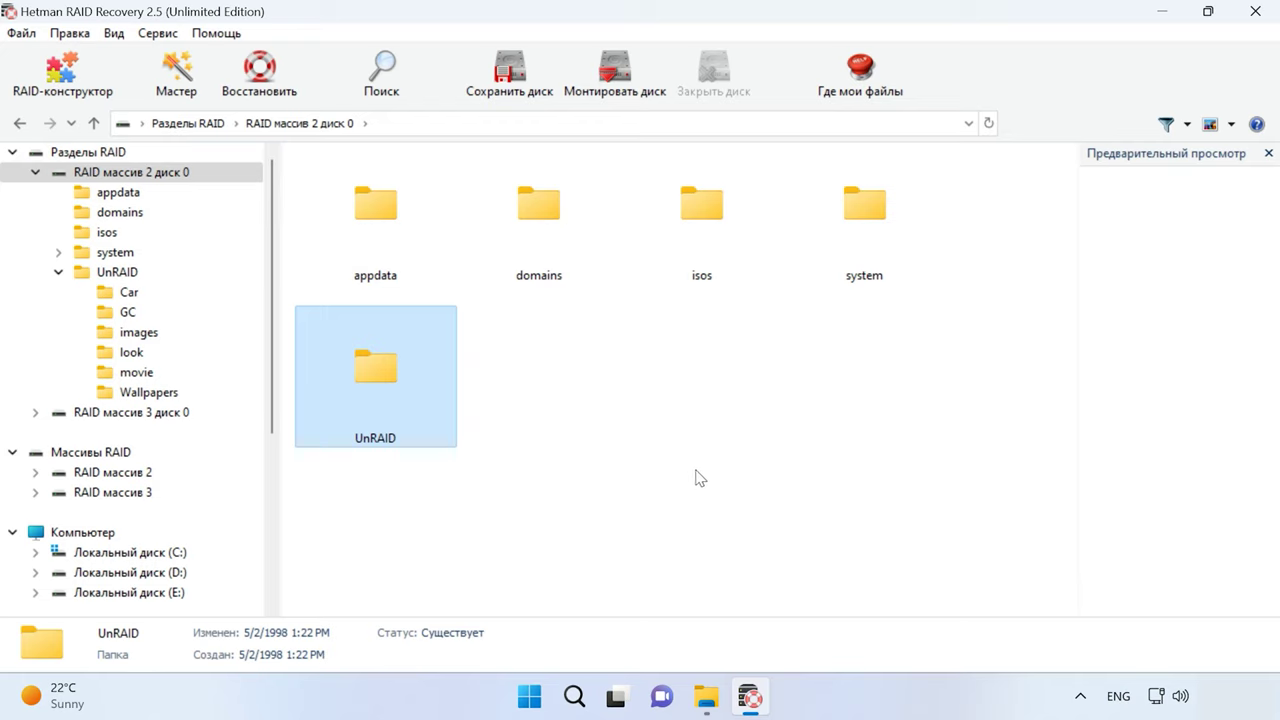
{"action": "left_click", "coordinate": [94, 531]}
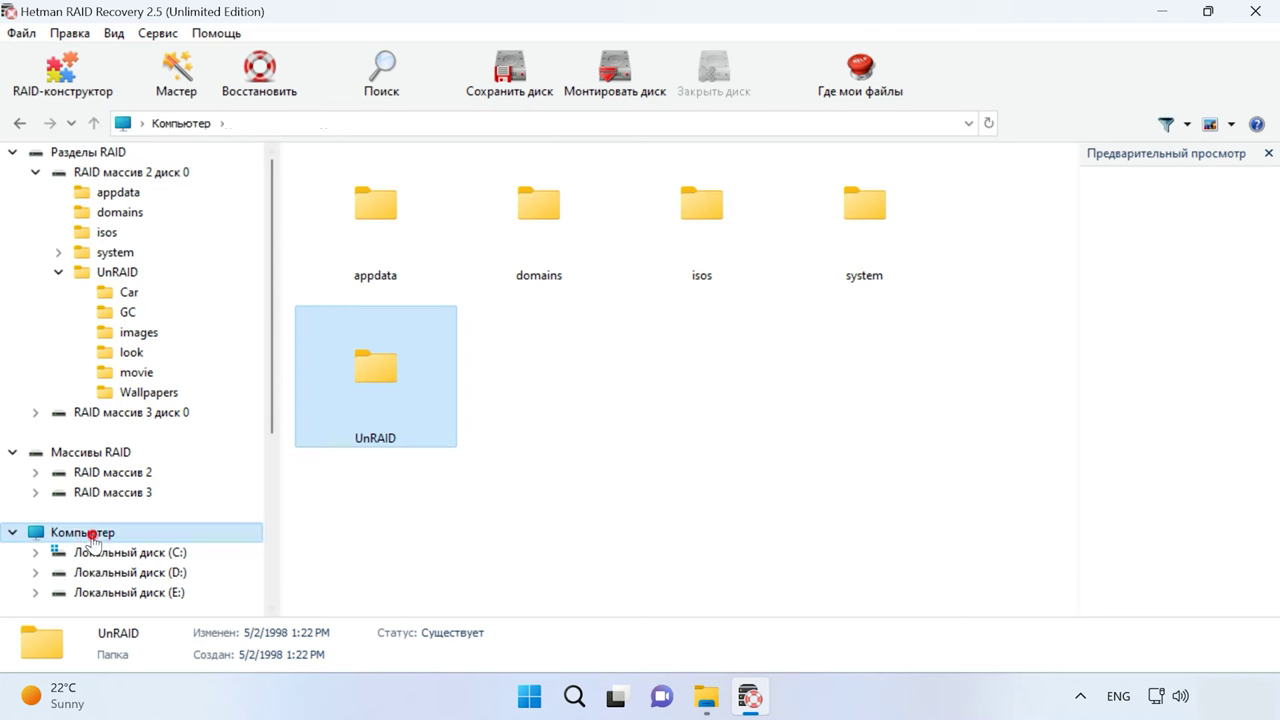
{"action": "right_click", "coordinate": [800, 250]}
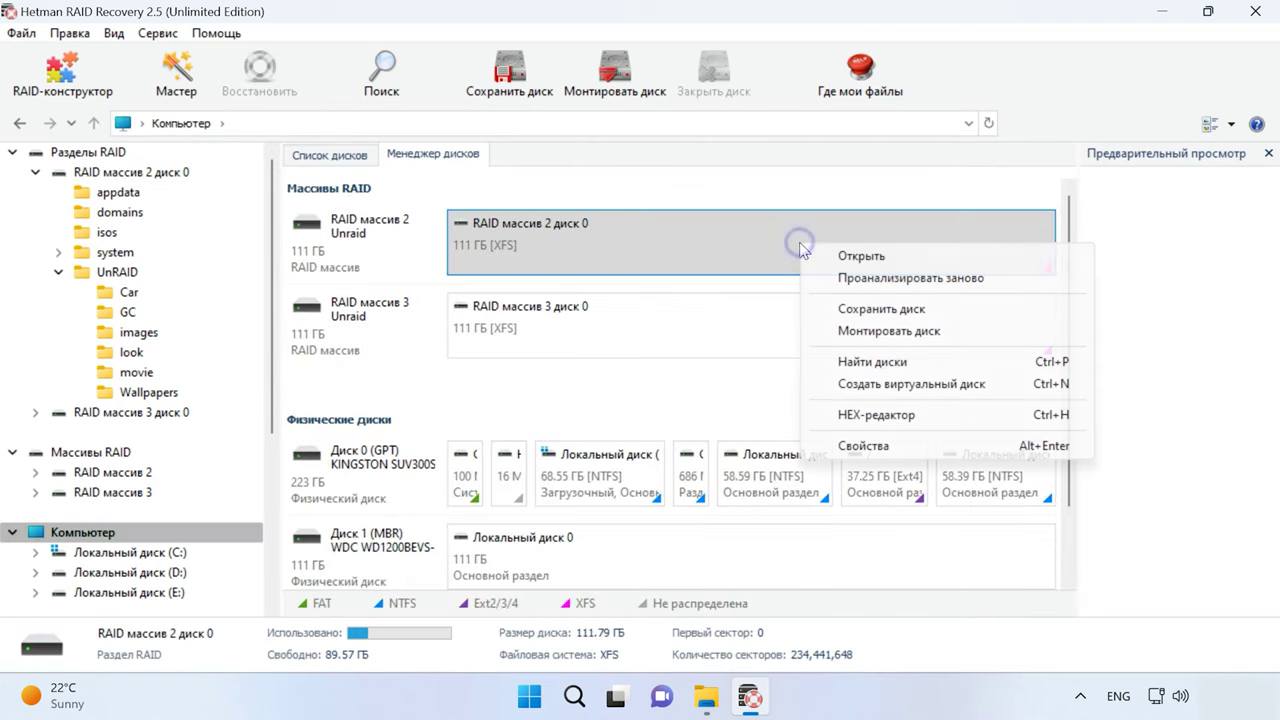
{"action": "left_click", "coordinate": [911, 284]}
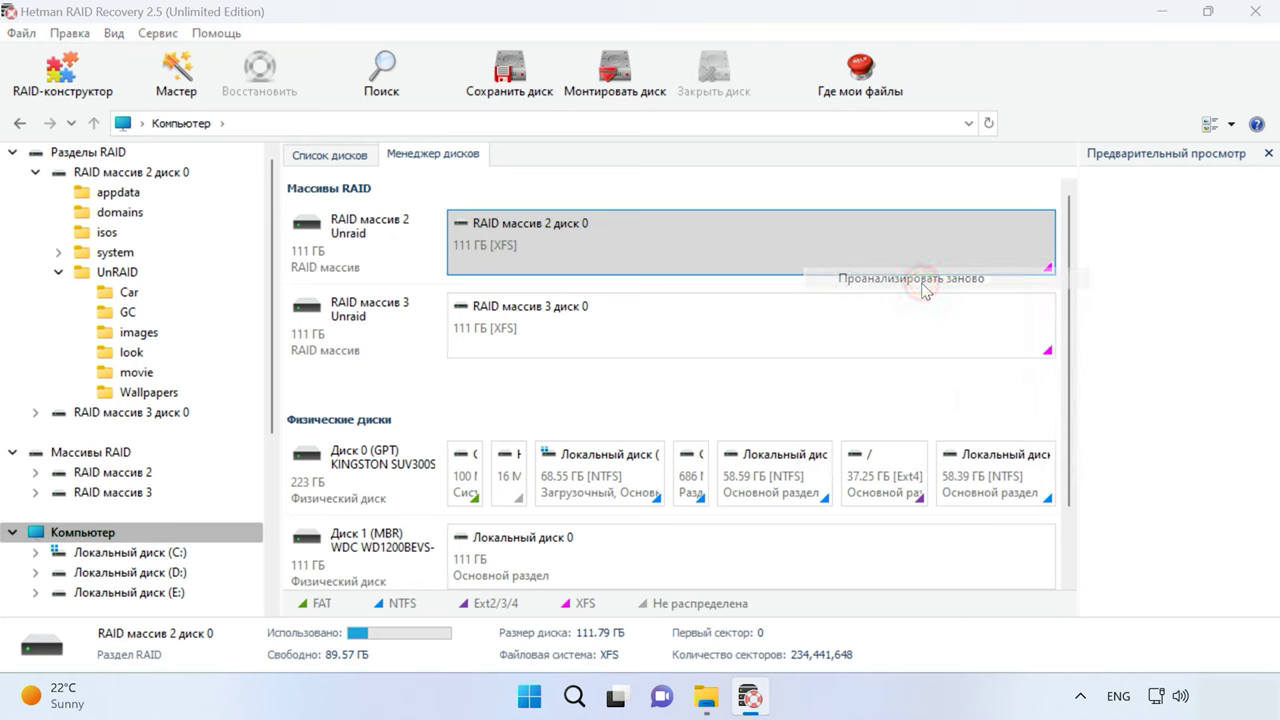
{"action": "left_click", "coordinate": [337, 245]}
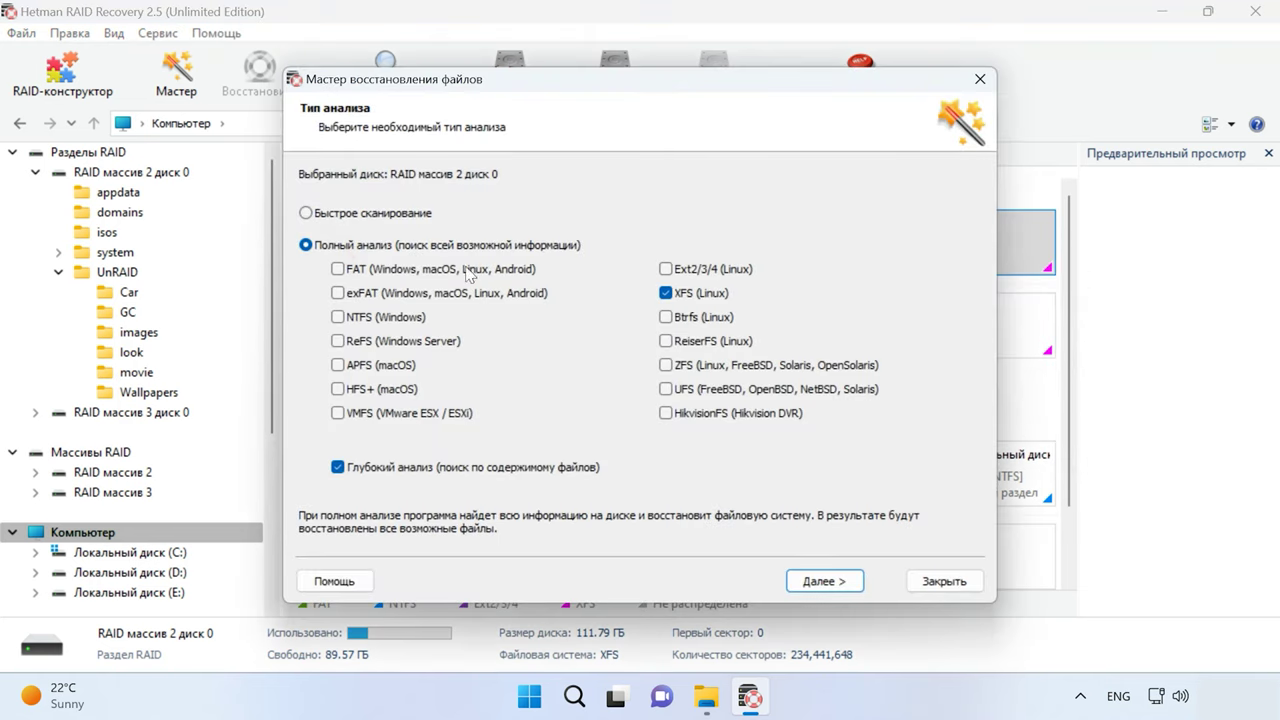
{"action": "left_click", "coordinate": [448, 467]}
{"action": "left_click", "coordinate": [441, 470]}
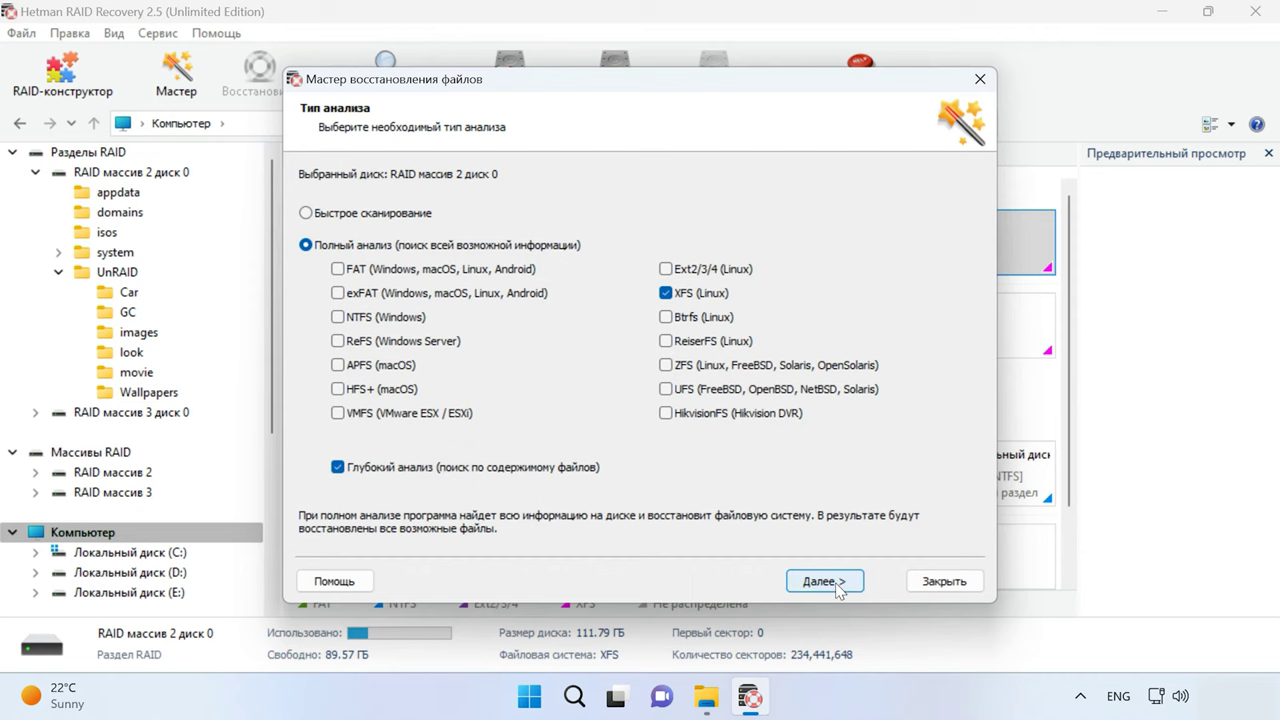
{"action": "left_click", "coordinate": [916, 584]}
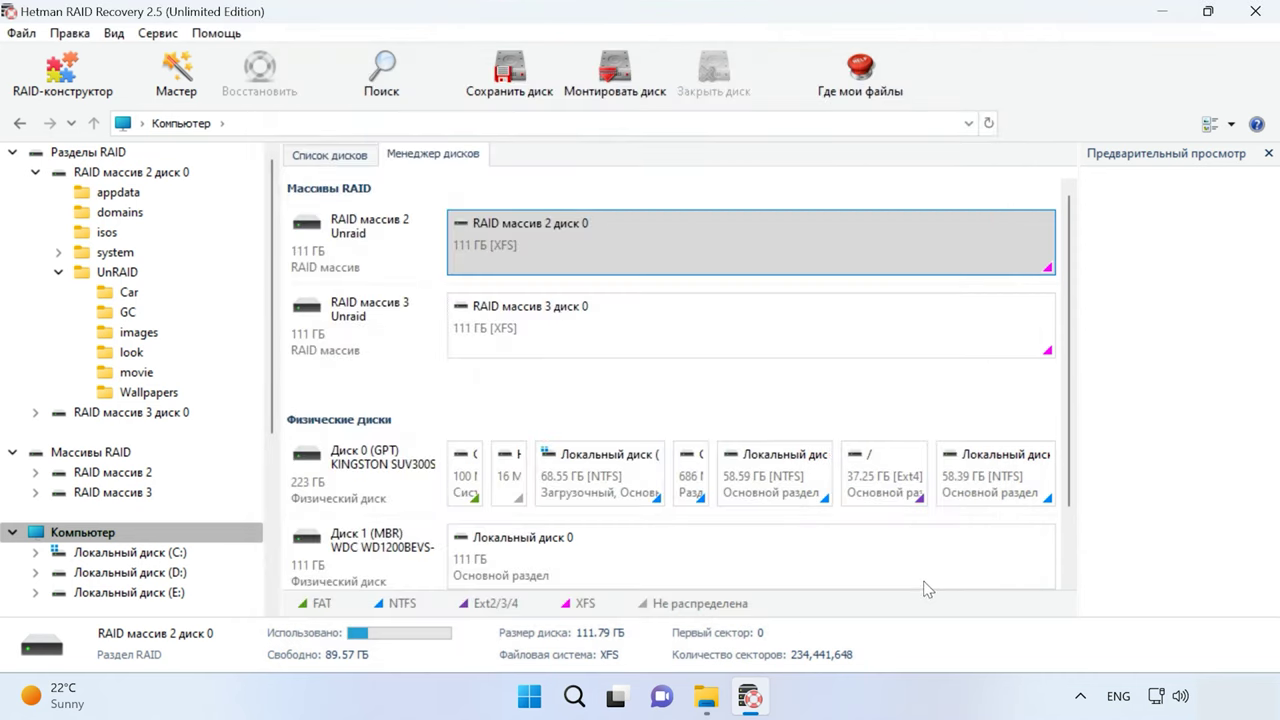
Open the UnRAID folder on RAID массив 2 диск 0 and select the files from 025.jpg through LTSC.docx.
{"action": "double_click", "coordinate": [823, 237]}
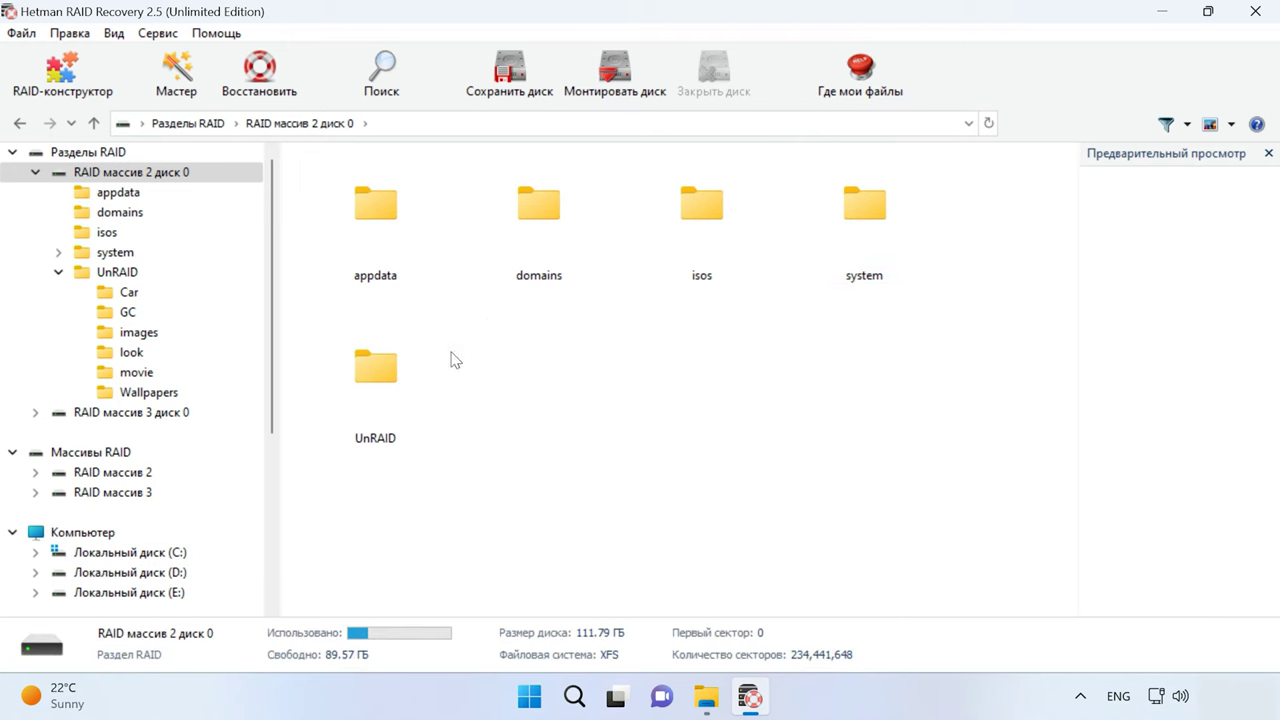
{"action": "left_click", "coordinate": [390, 410]}
{"action": "double_click", "coordinate": [390, 410]}
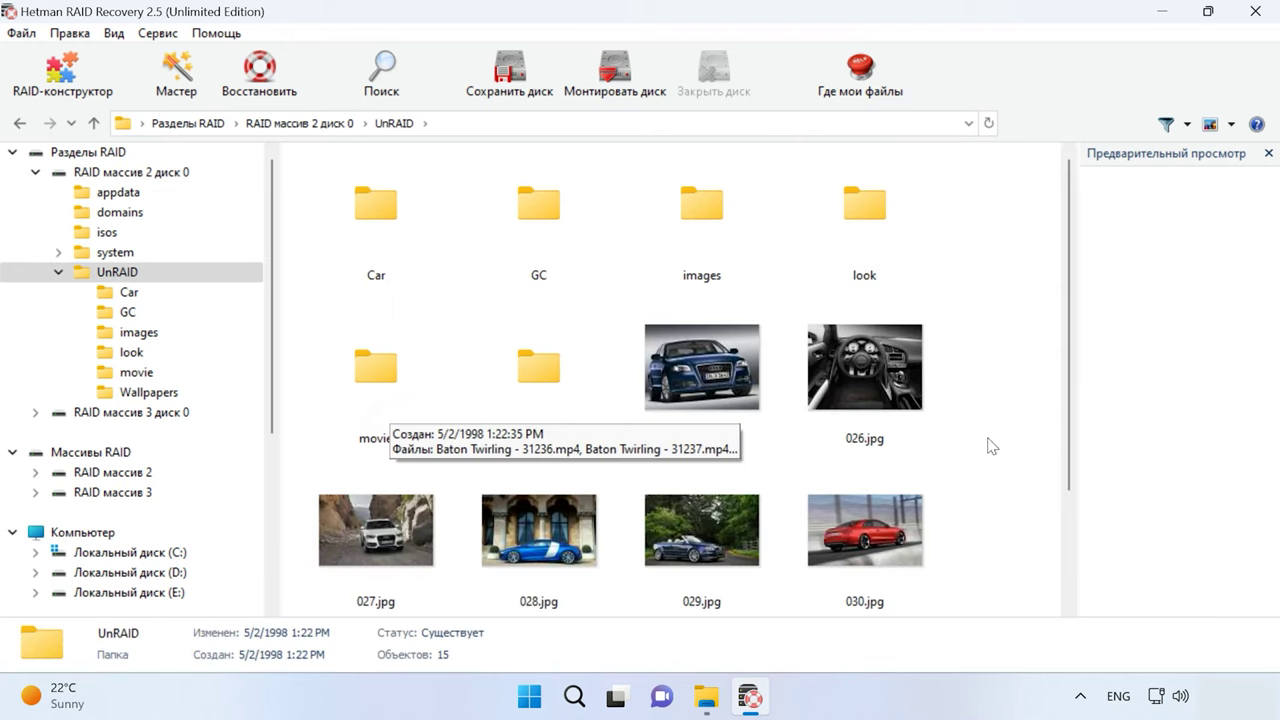
{"action": "scroll", "coordinate": [987, 445], "scroll_direction": "down", "scroll_amount": 2}
{"action": "left_click", "coordinate": [725, 250]}
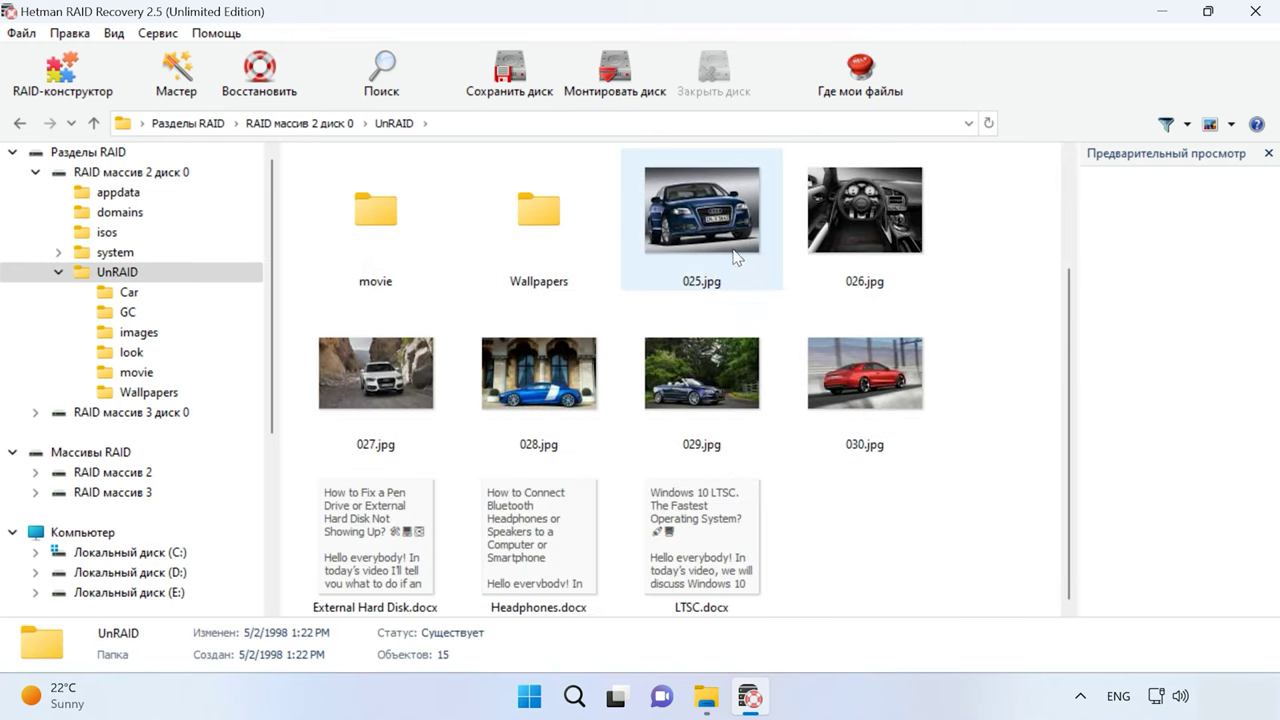
{"action": "left_click", "coordinate": [705, 562], "text": "shift"}
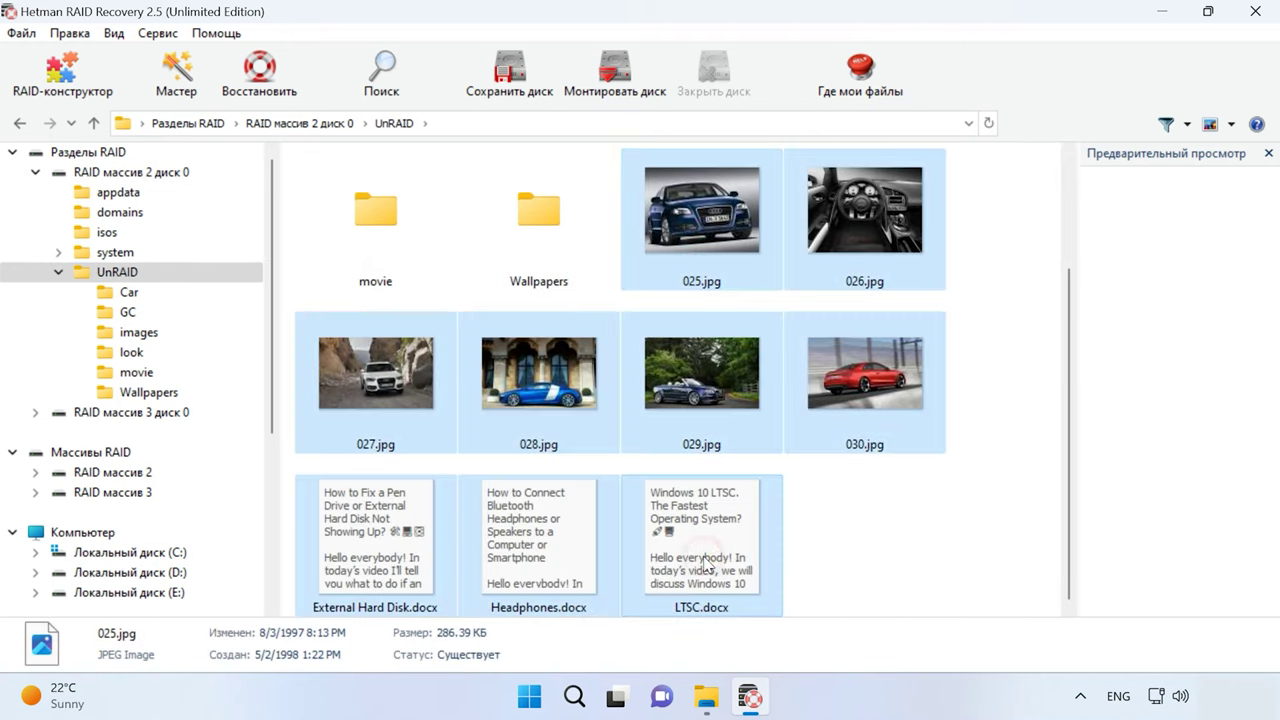
Recover the selected files to the hard disk at C:\1\, keeping the folder structure.
{"action": "left_click", "coordinate": [252, 92]}
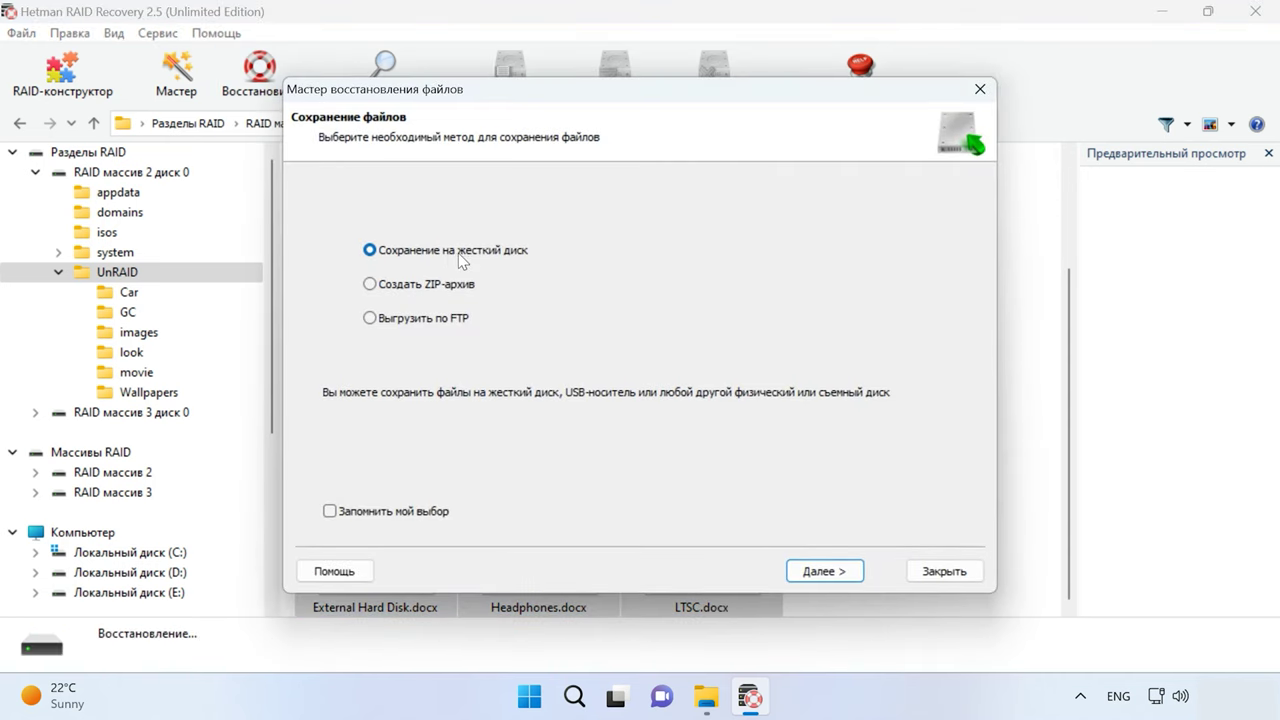
{"action": "left_click", "coordinate": [825, 571]}
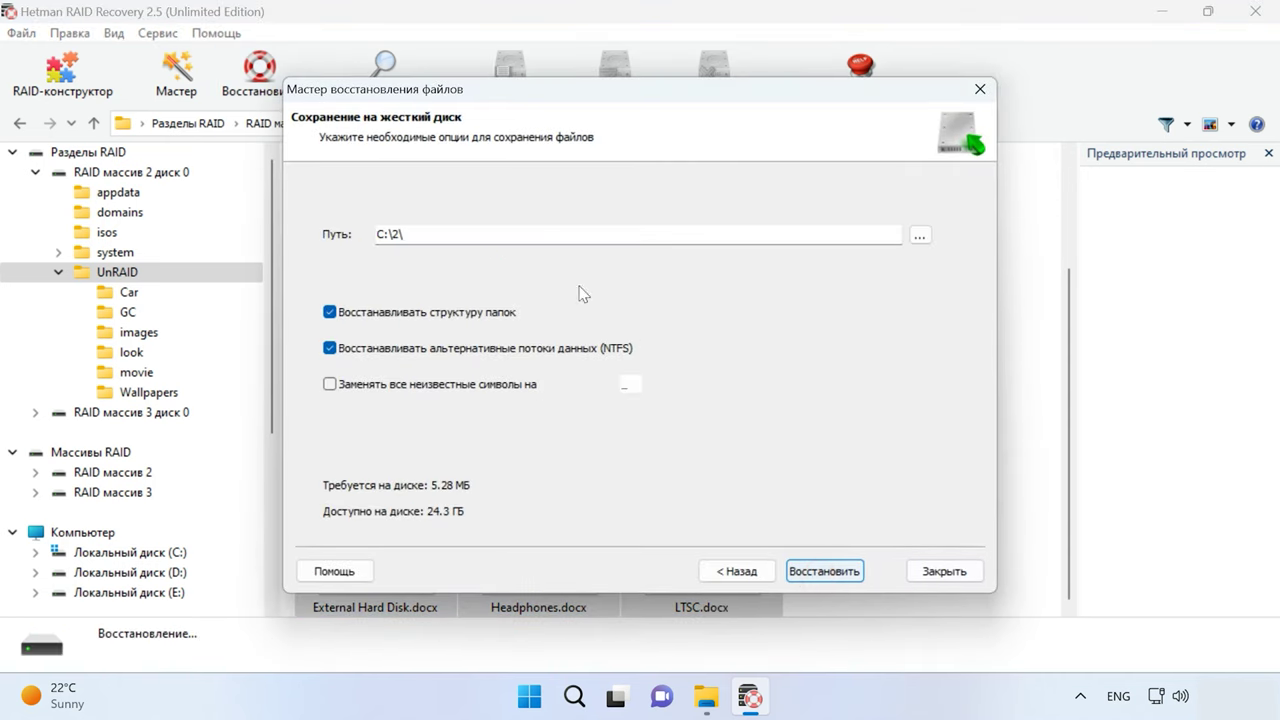
{"action": "left_click", "coordinate": [395, 234]}
{"action": "double_click", "coordinate": [395, 234]}
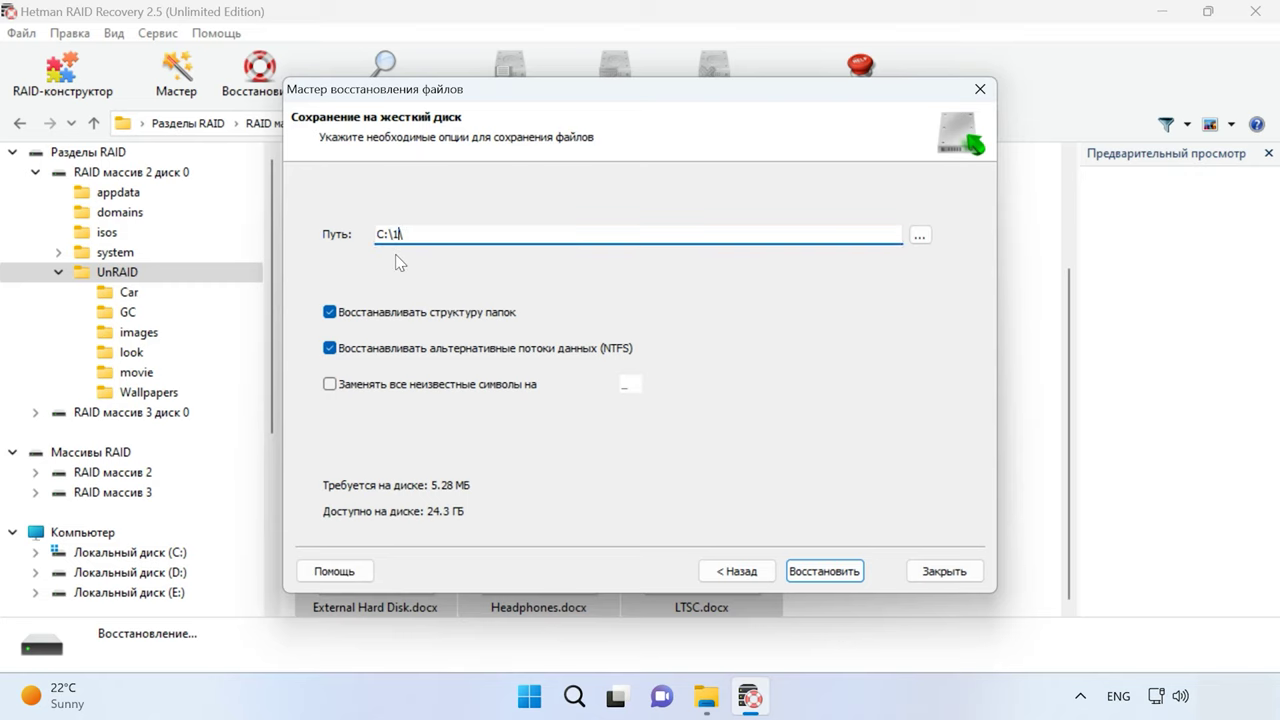
{"action": "left_click", "coordinate": [824, 577]}
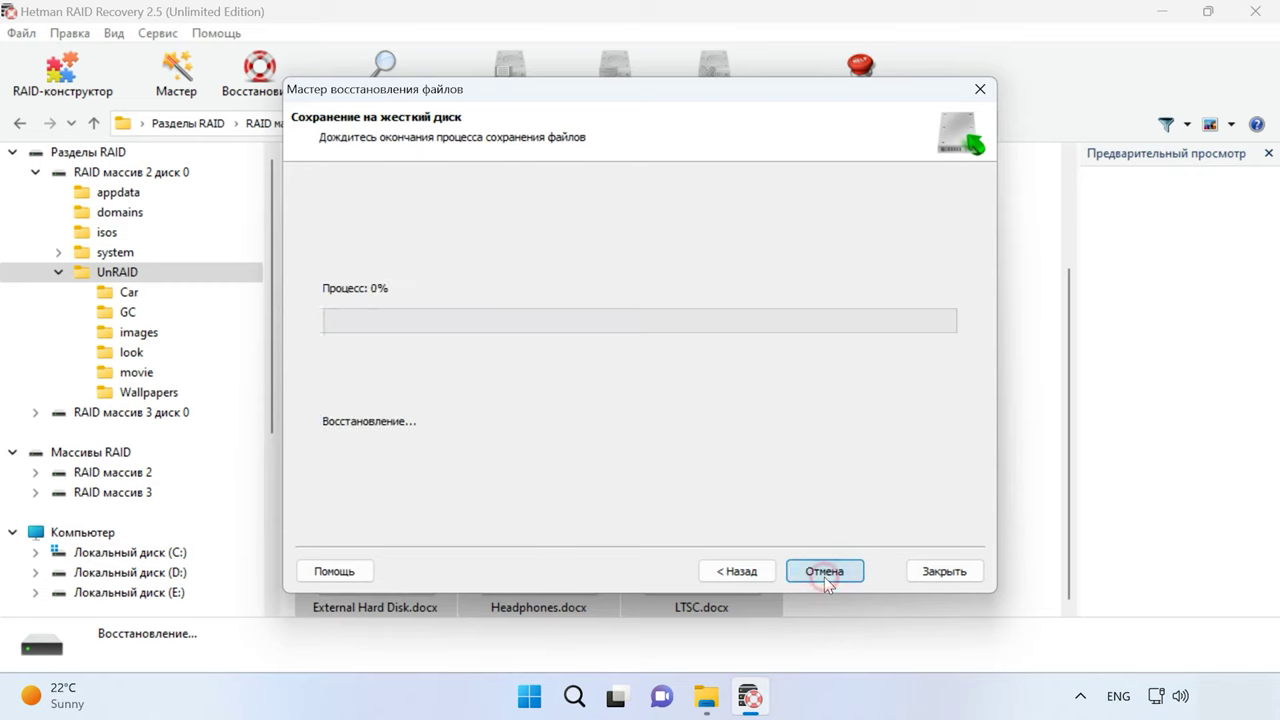
{"action": "left_click", "coordinate": [825, 577]}
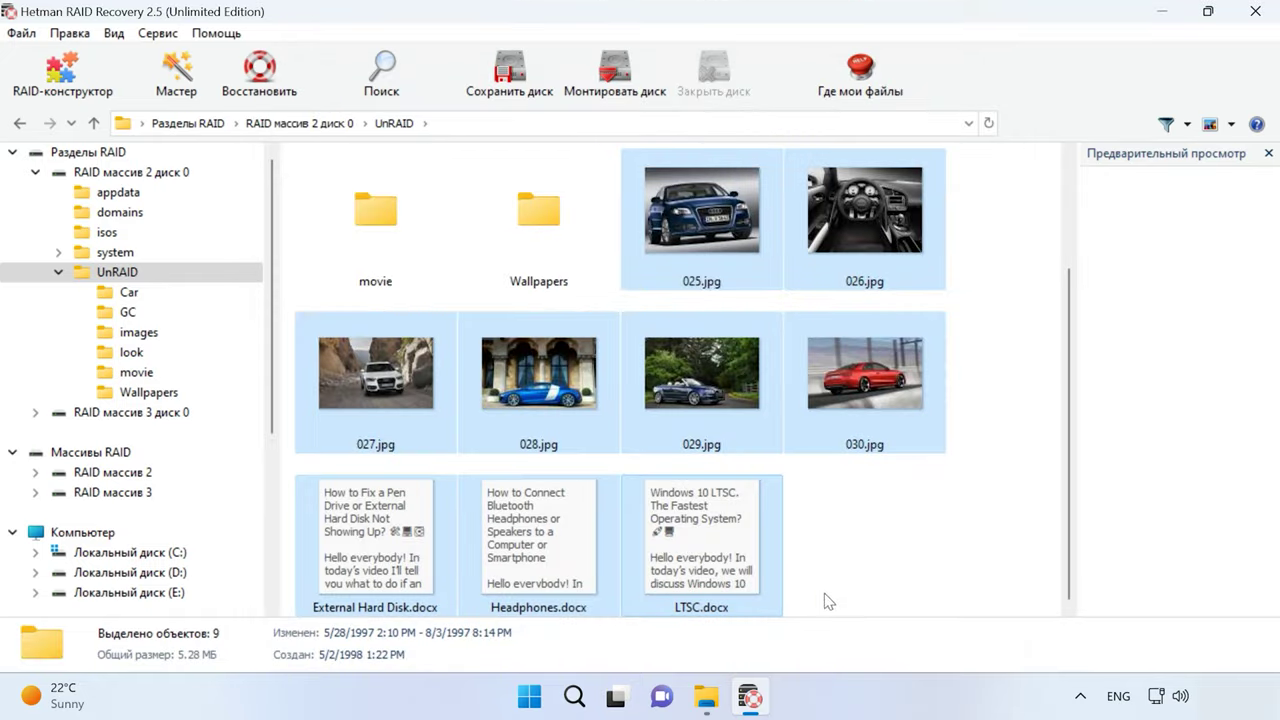
Switch to File Explorer and open folder 1 on Local Disk (C:) to check the recovered files.
{"action": "left_click", "coordinate": [706, 696]}
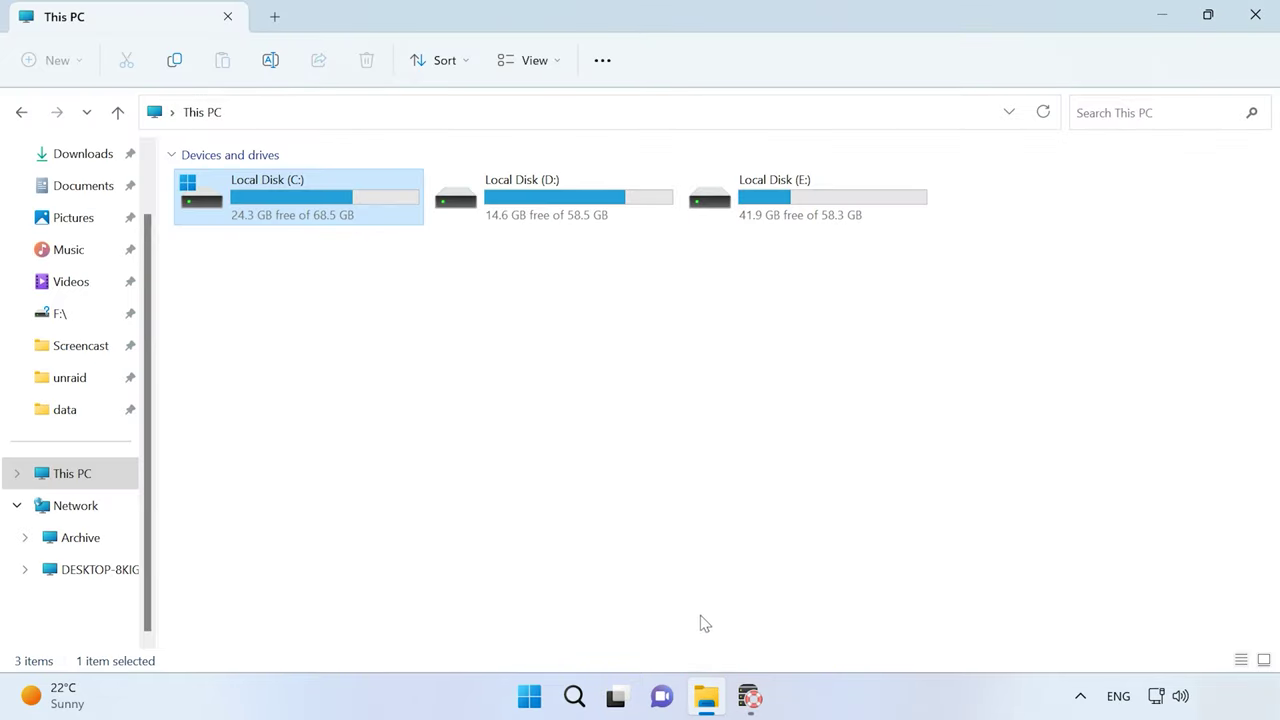
{"action": "double_click", "coordinate": [268, 190]}
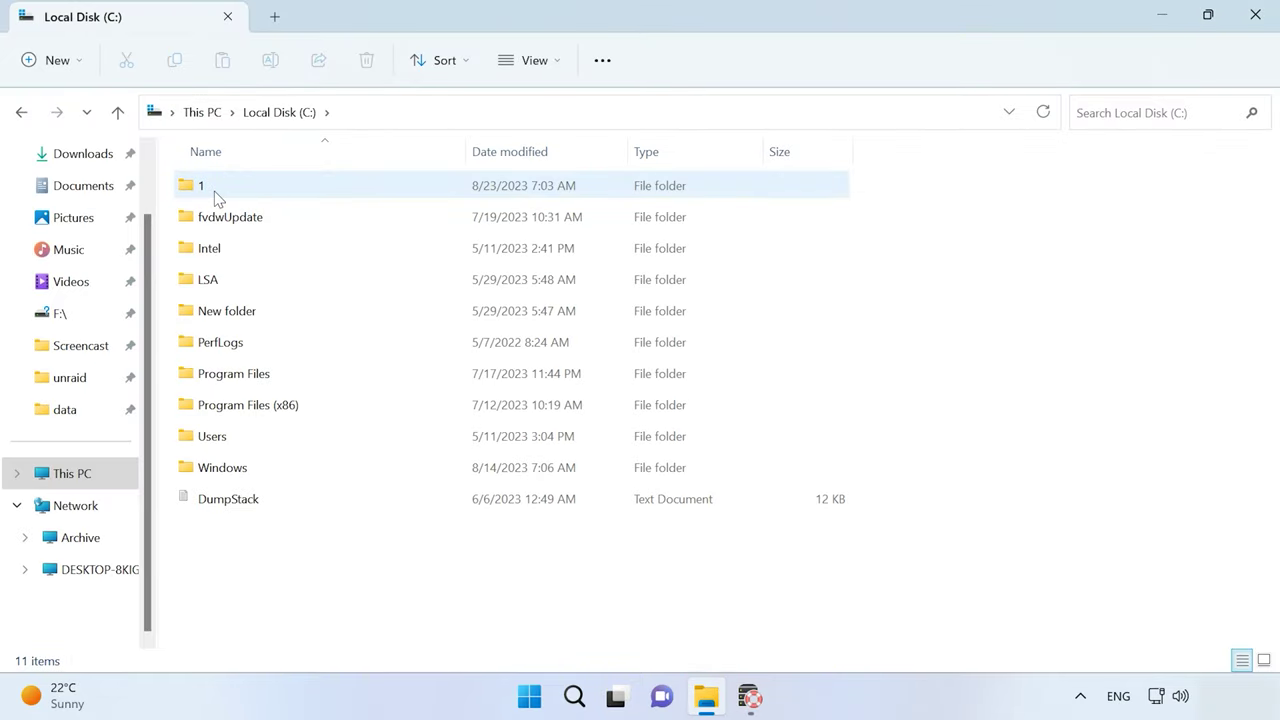
{"action": "double_click", "coordinate": [214, 189]}
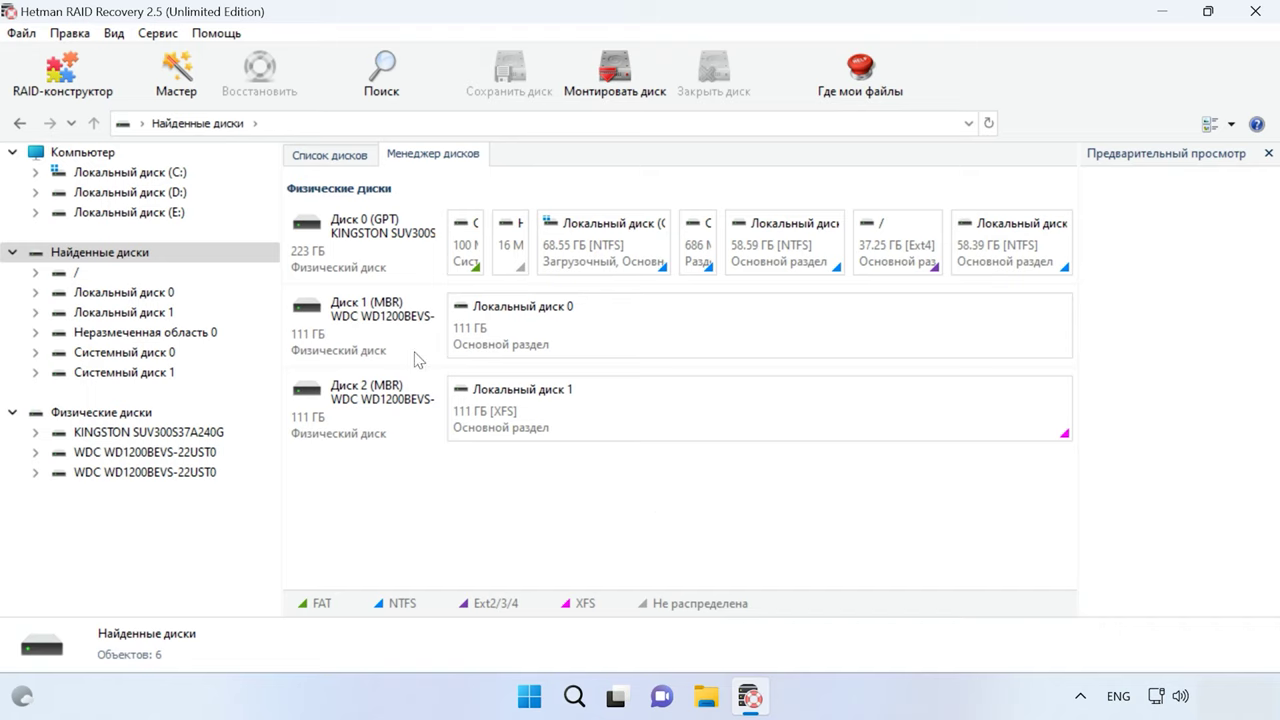
Examine the contents of the UnRAID1p folder on Локальный диск 1 of Диск 2, and return to the disk overview.
{"action": "left_click", "coordinate": [386, 334]}
{"action": "left_click", "coordinate": [385, 402]}
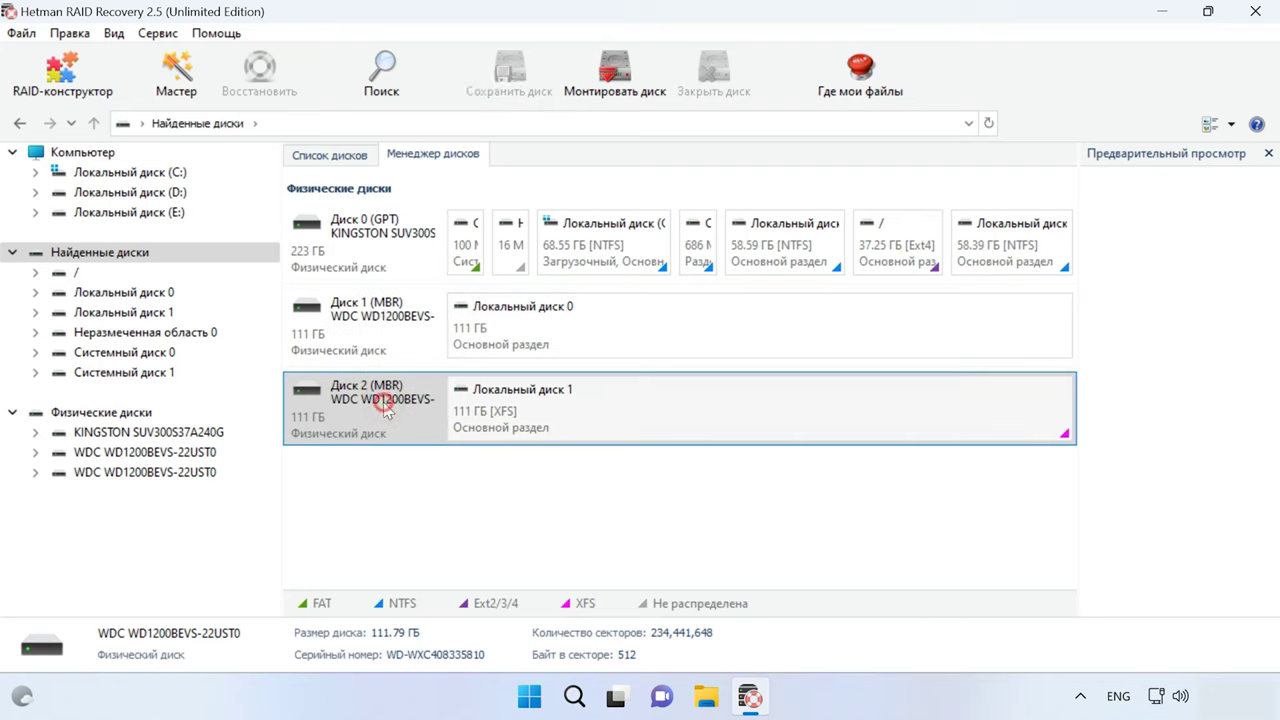
{"action": "double_click", "coordinate": [552, 413]}
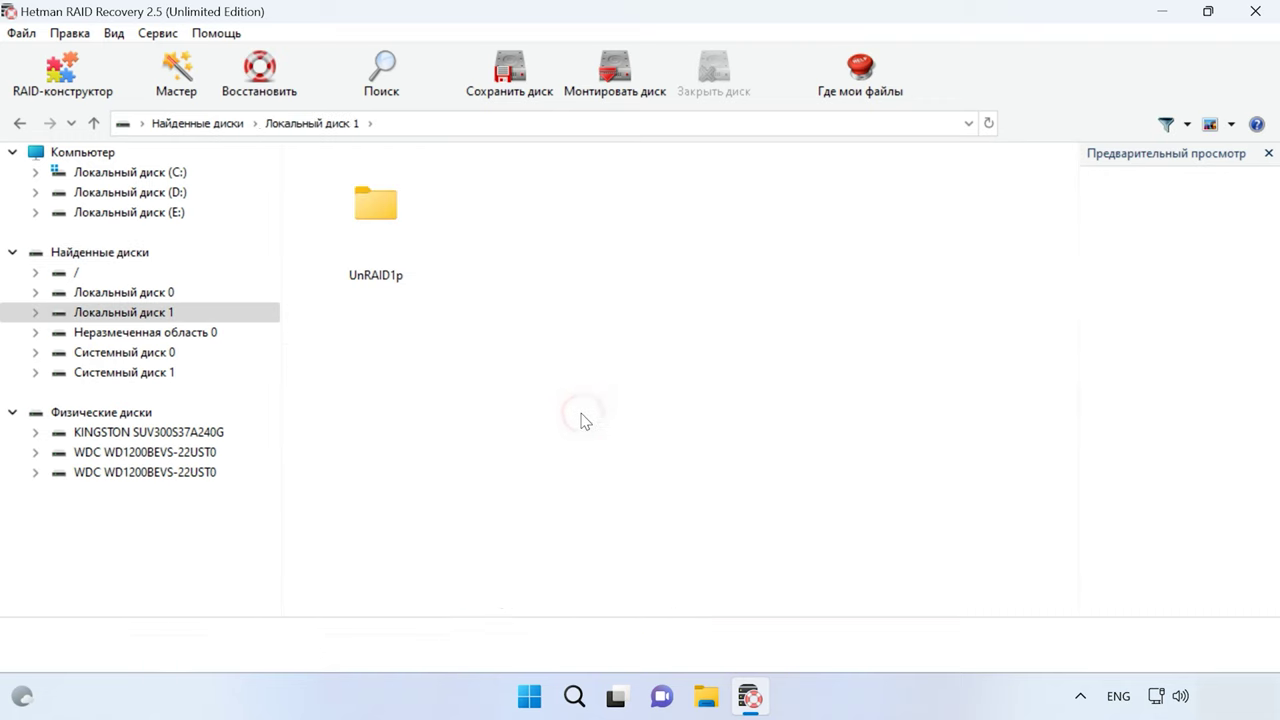
{"action": "double_click", "coordinate": [403, 243]}
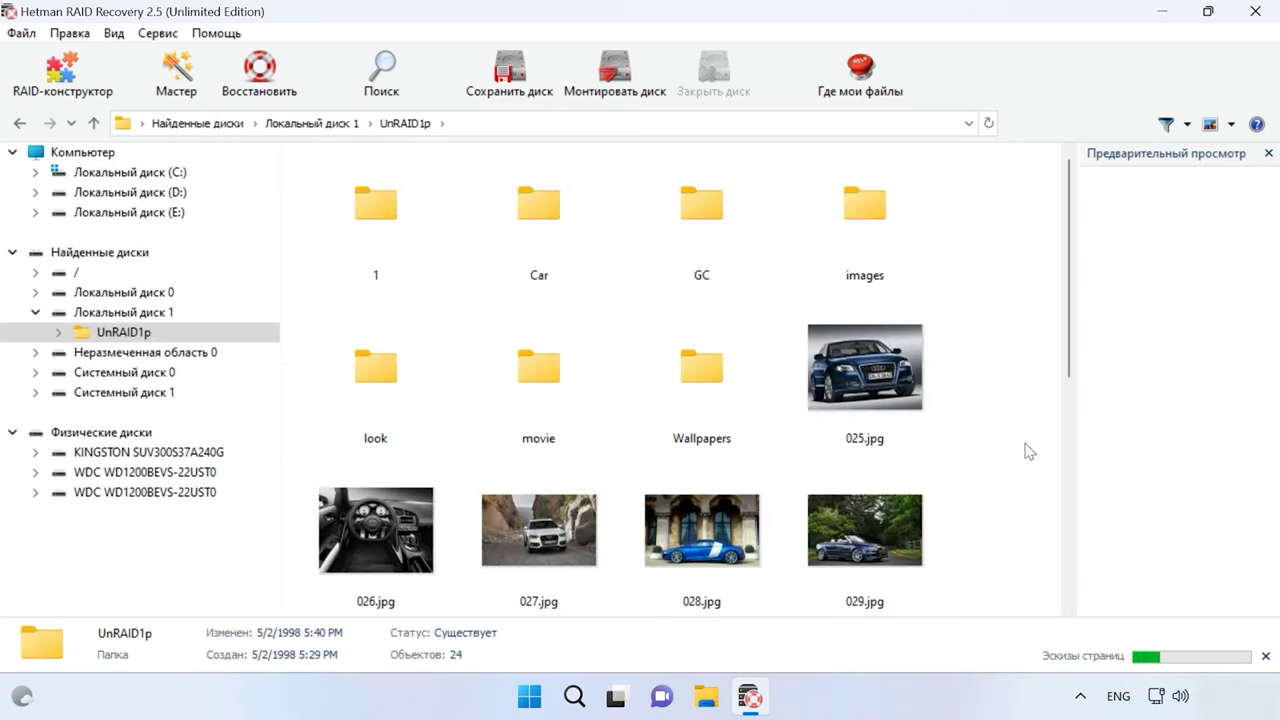
{"action": "scroll", "coordinate": [1028, 451], "scroll_direction": "down", "scroll_amount": 5}
{"action": "scroll", "coordinate": [1028, 451], "scroll_direction": "up", "scroll_amount": 5}
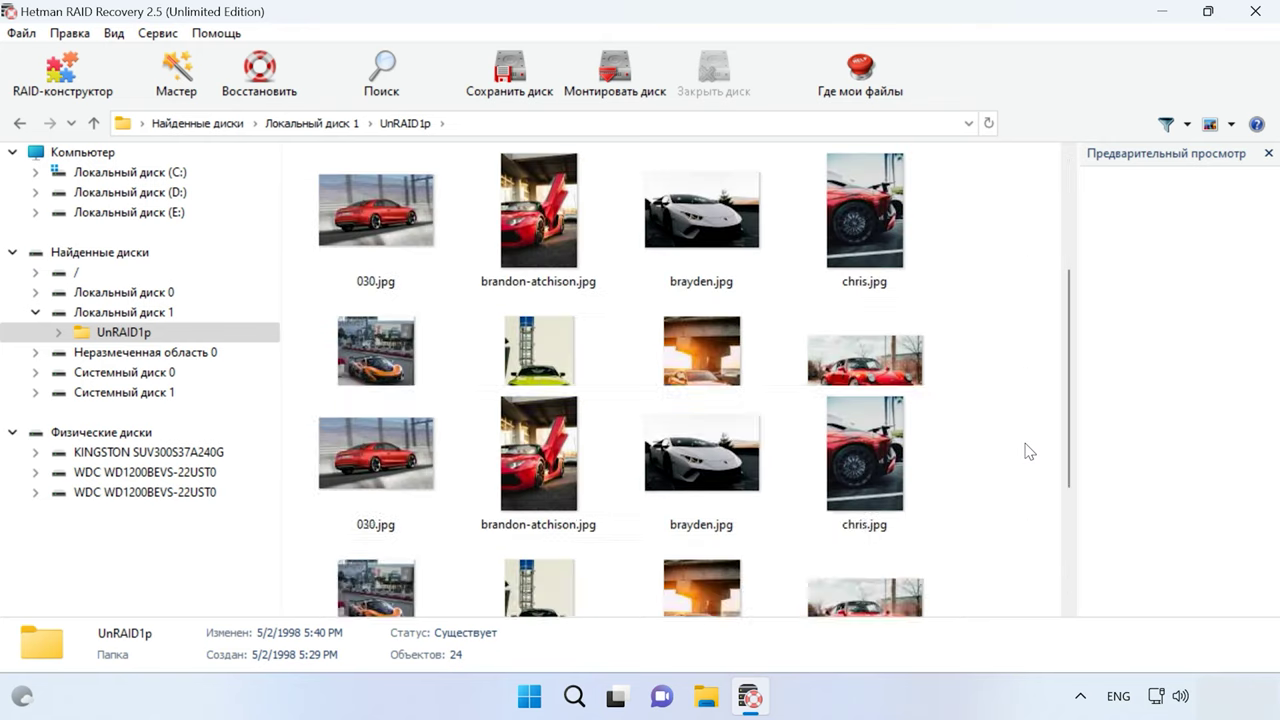
{"action": "left_click", "coordinate": [94, 123]}
{"action": "left_click", "coordinate": [94, 123]}
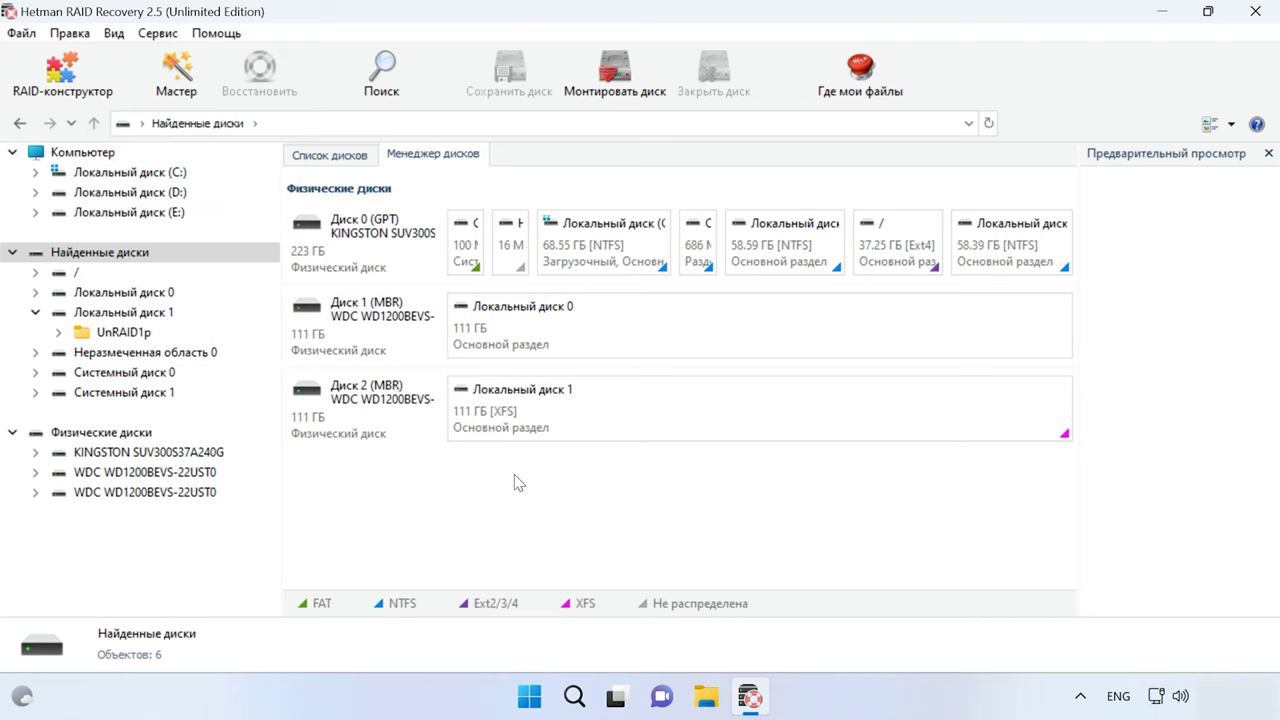
Start the RAID constructor and choose searching for the array by manufacturer (Поиск по производителю).
{"action": "left_click", "coordinate": [57, 97]}
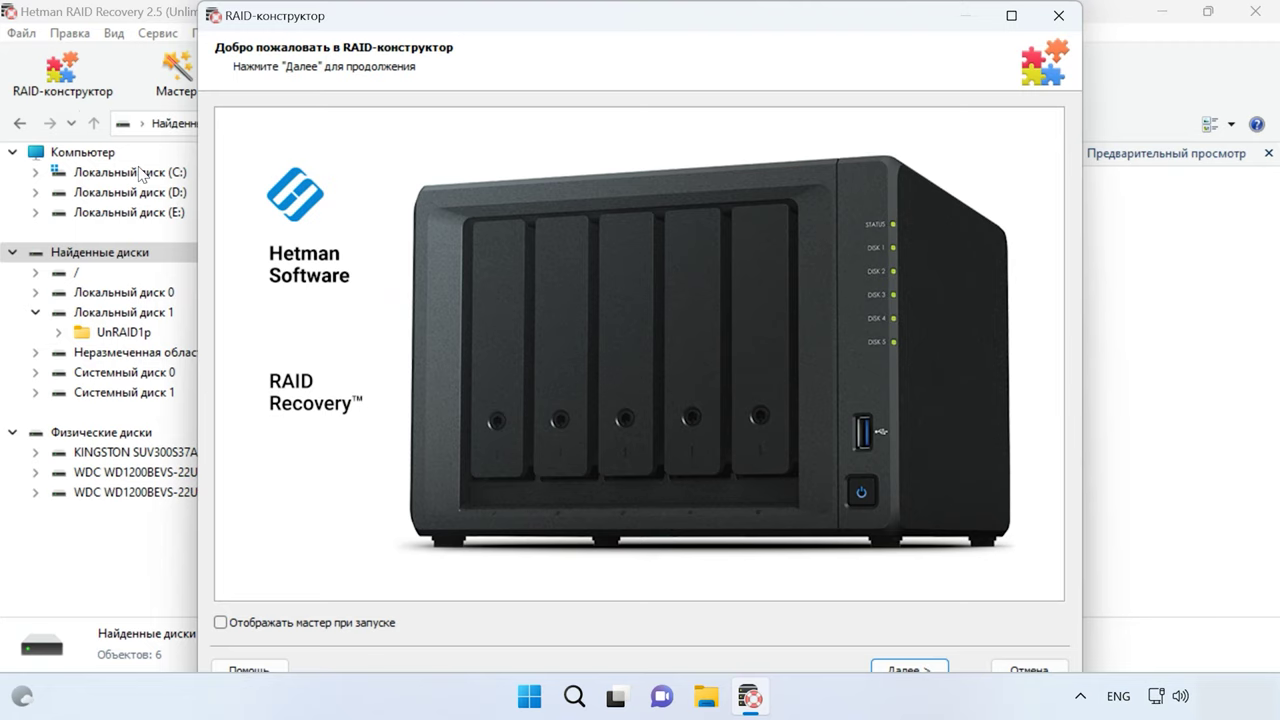
{"action": "left_click", "coordinate": [910, 670]}
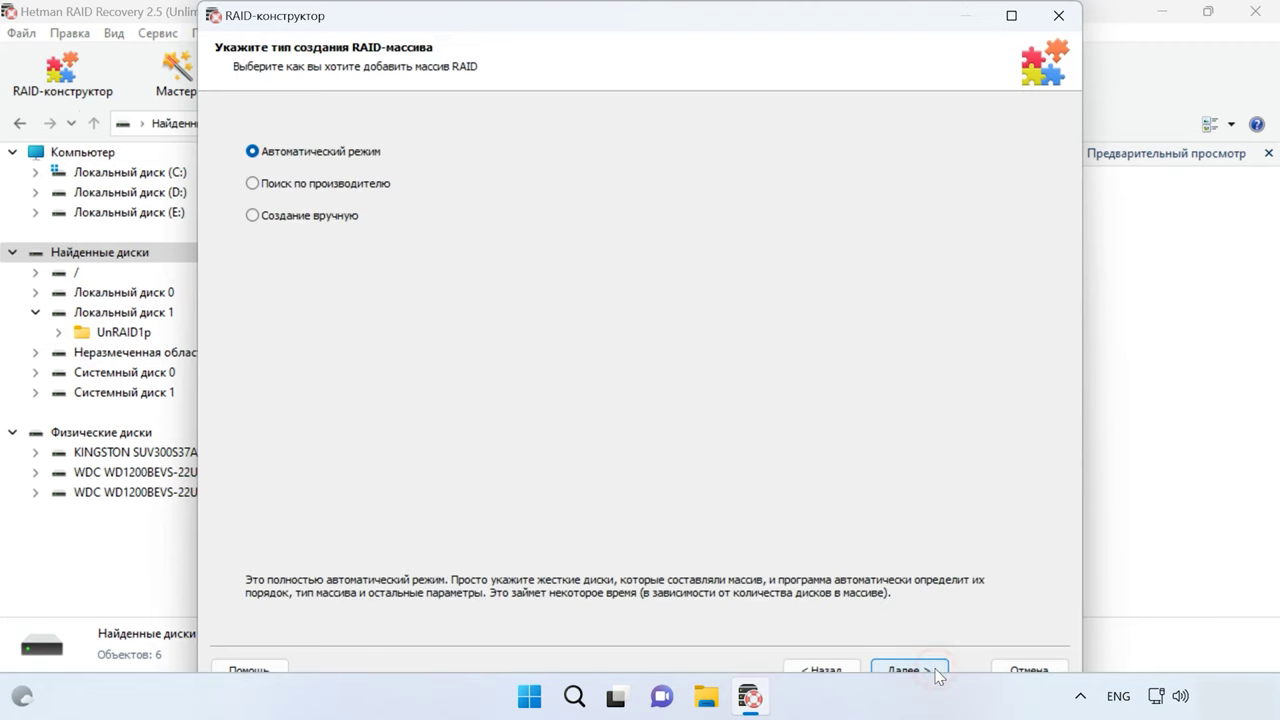
{"action": "left_click", "coordinate": [253, 215]}
{"action": "left_click", "coordinate": [262, 185]}
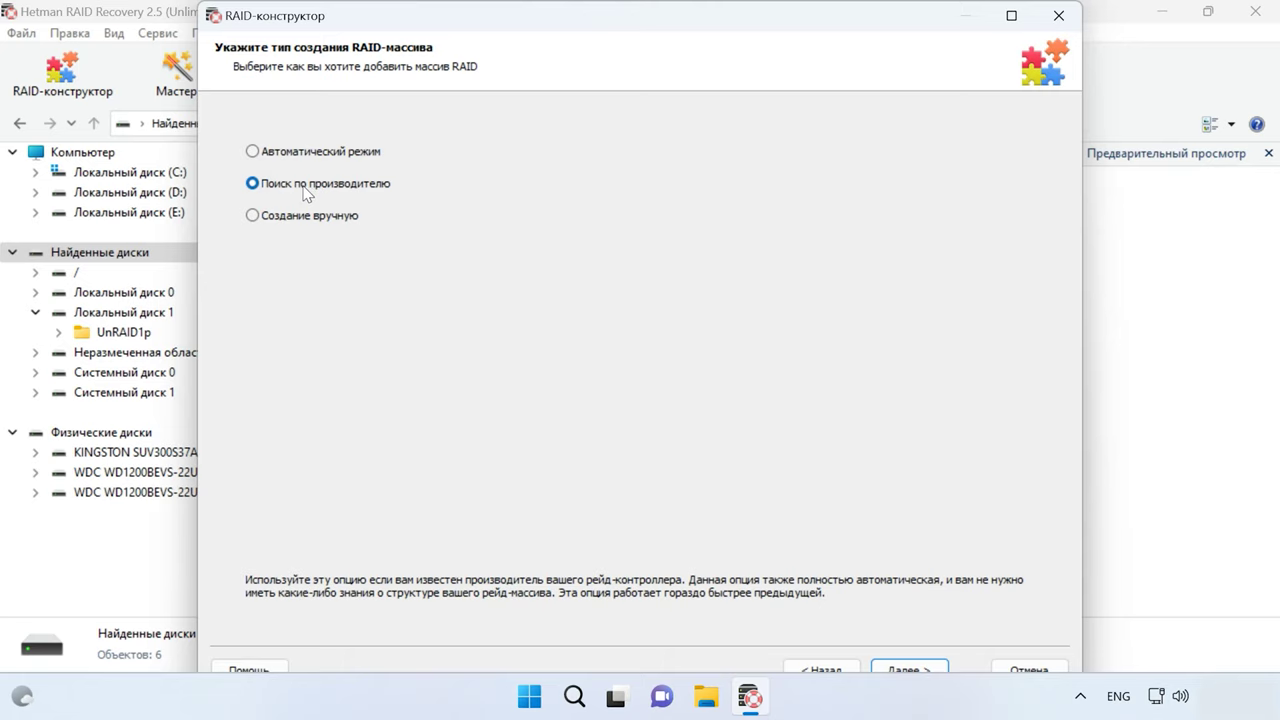
{"action": "left_click", "coordinate": [900, 667]}
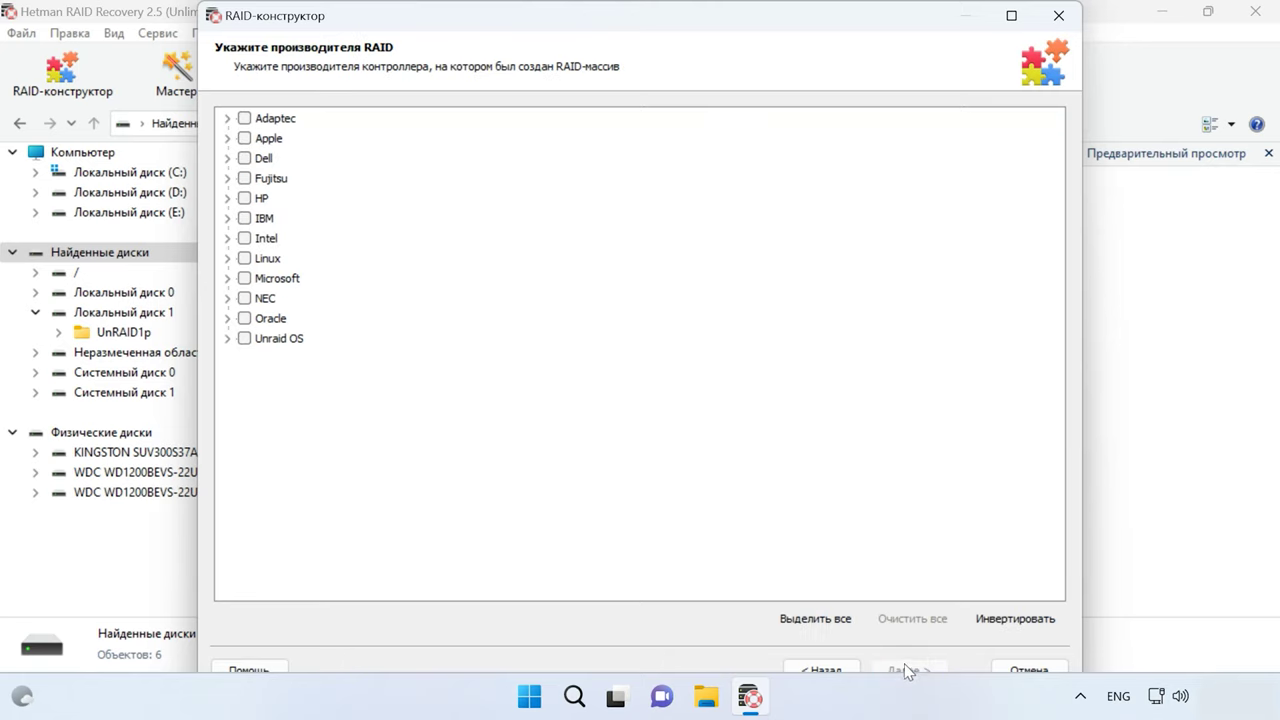
Search for an Unraid OS array with 3 disks, including lost ones, using Диск 1 and Диск 2.
{"action": "left_click", "coordinate": [245, 339]}
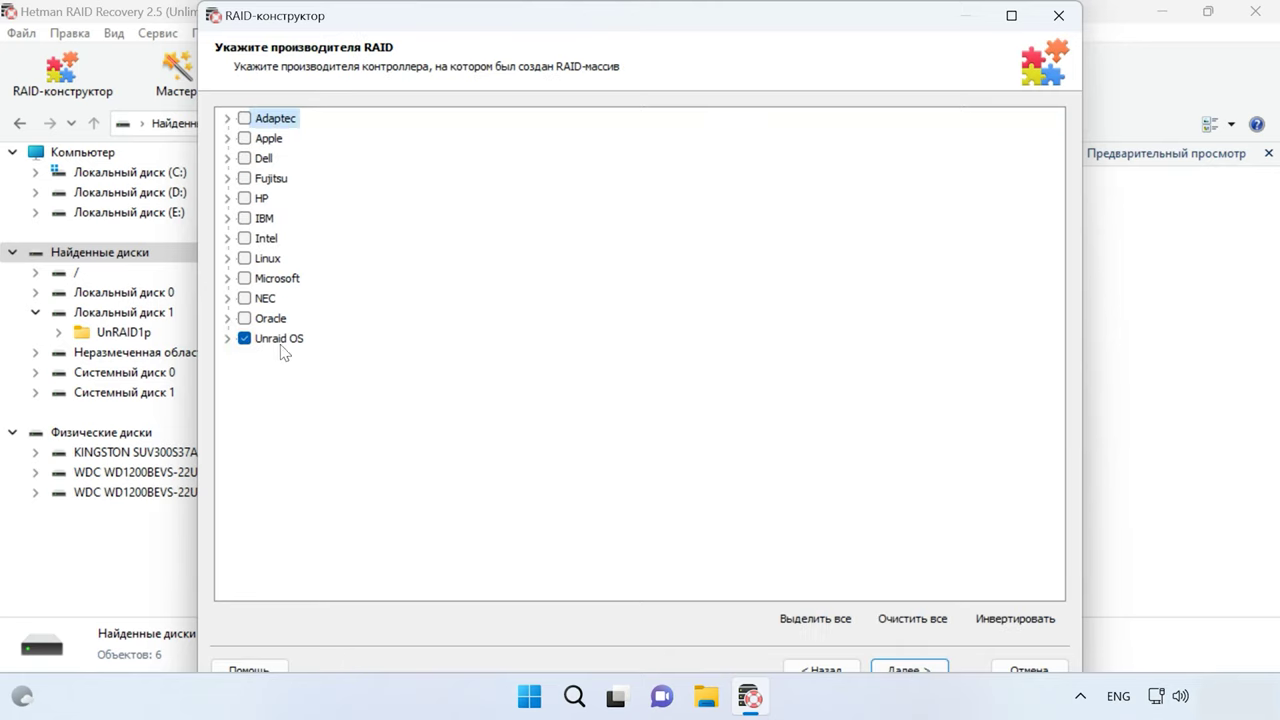
{"action": "left_click", "coordinate": [903, 670]}
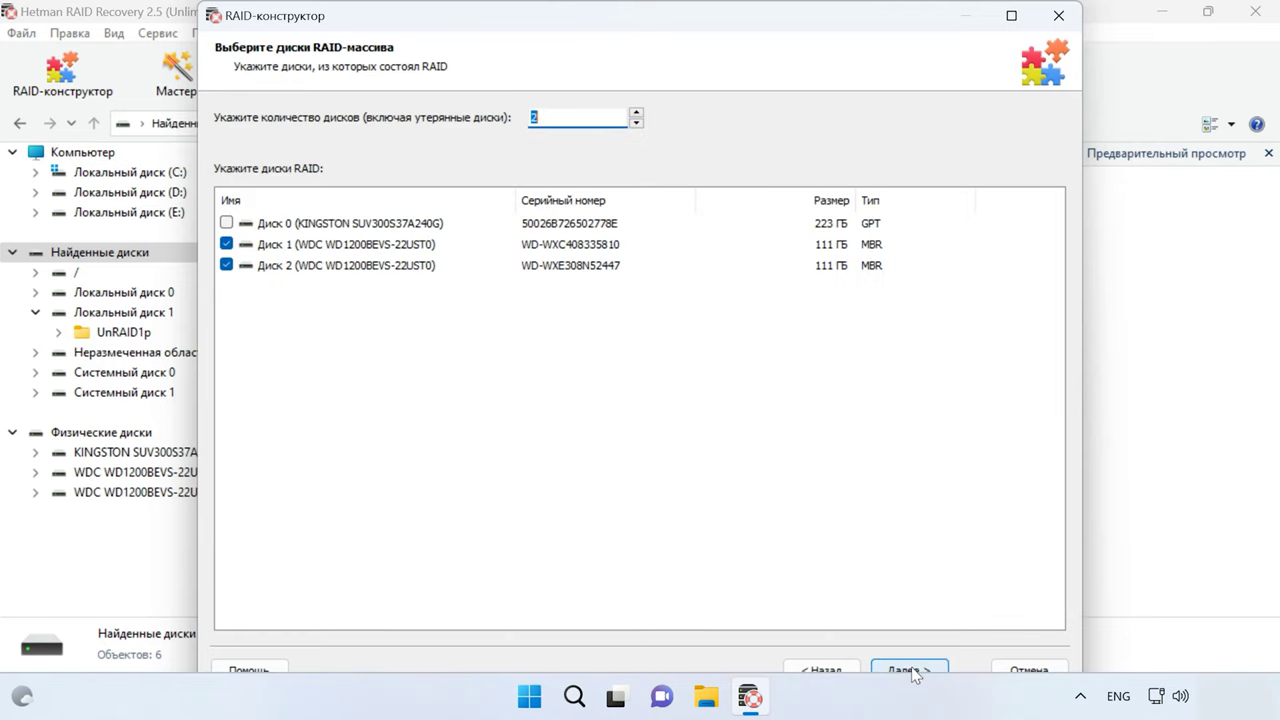
{"action": "left_click", "coordinate": [636, 112]}
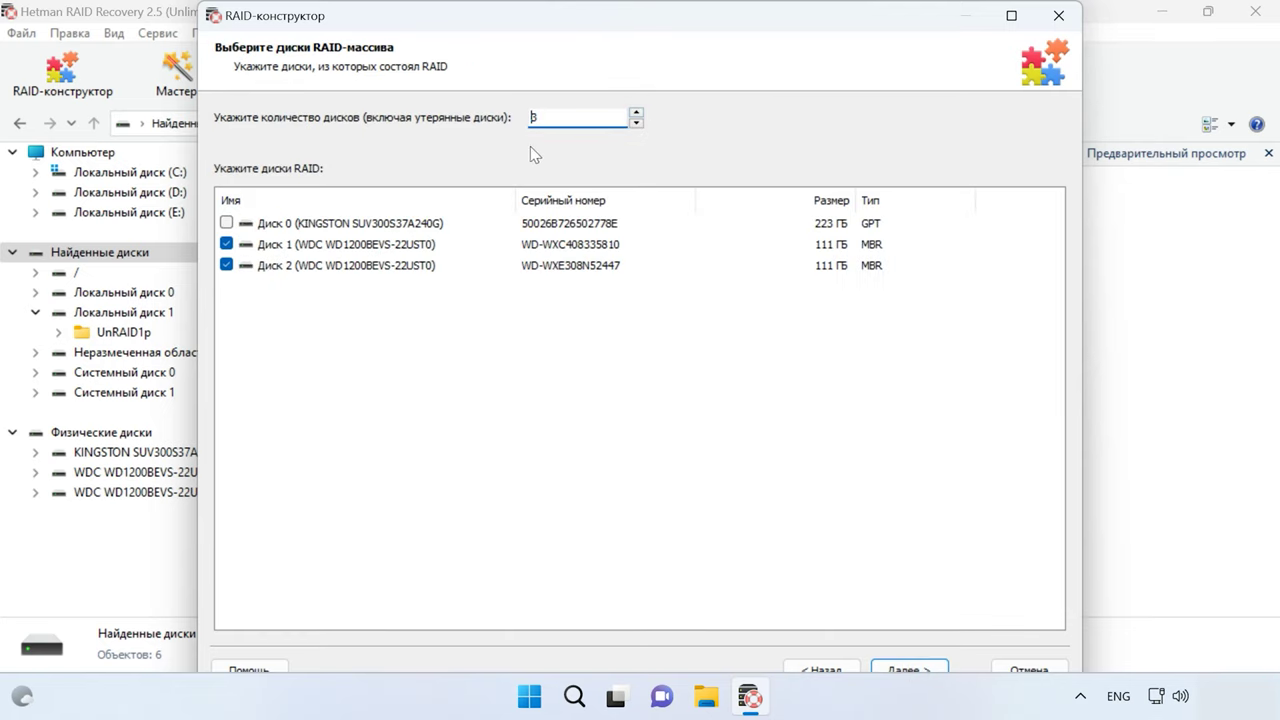
{"action": "left_click", "coordinate": [927, 666]}
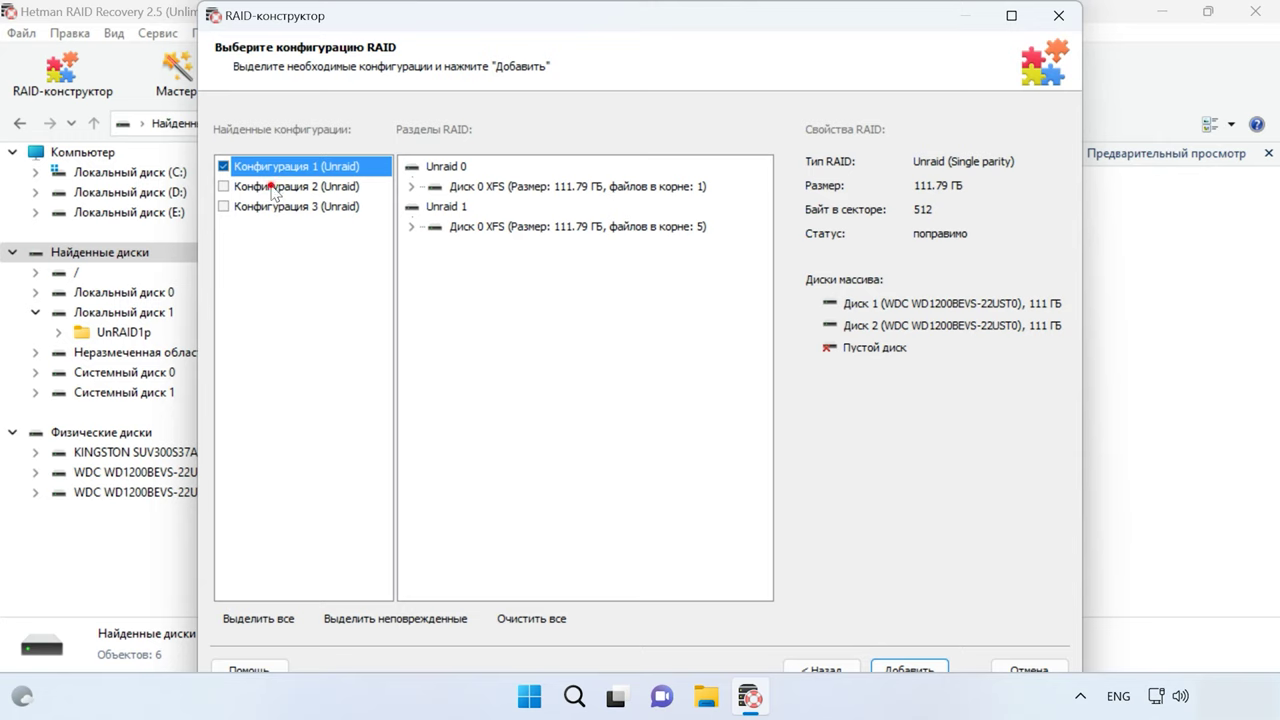
Compare the found Unraid configurations and add Конфигурация 1 as the array.
{"action": "left_click", "coordinate": [270, 186]}
{"action": "left_click", "coordinate": [276, 207]}
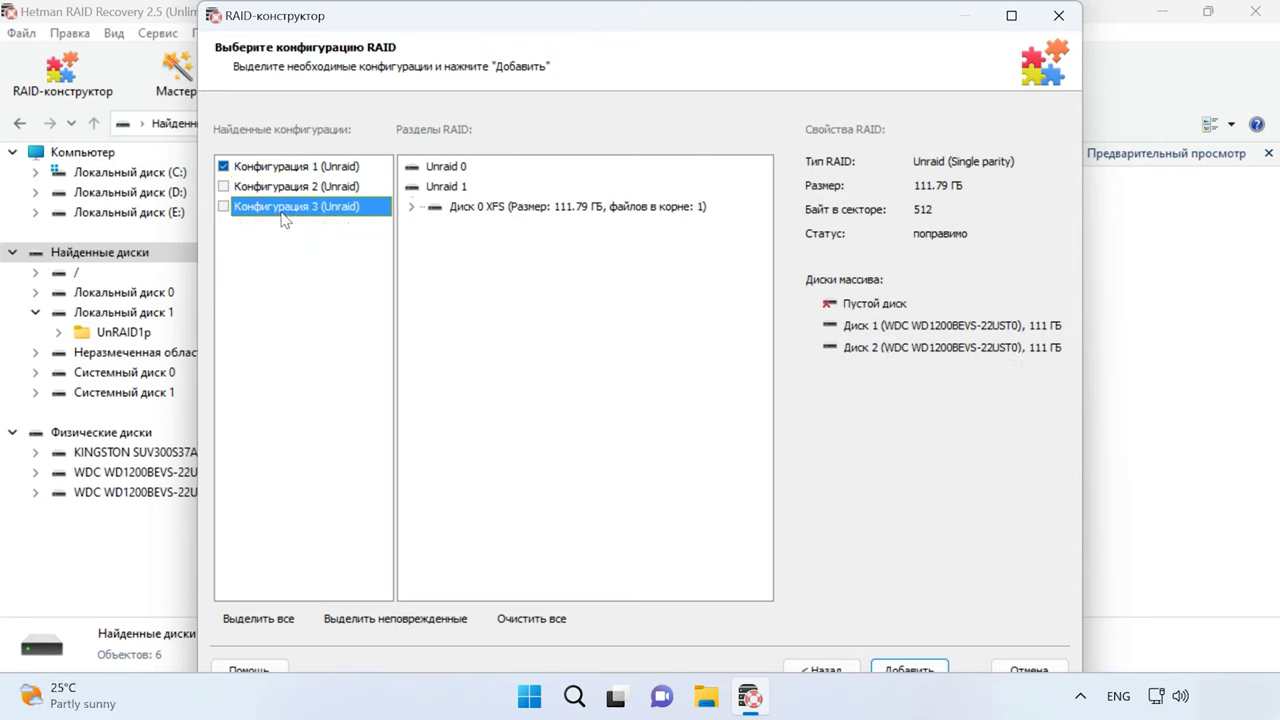
{"action": "left_click", "coordinate": [298, 168]}
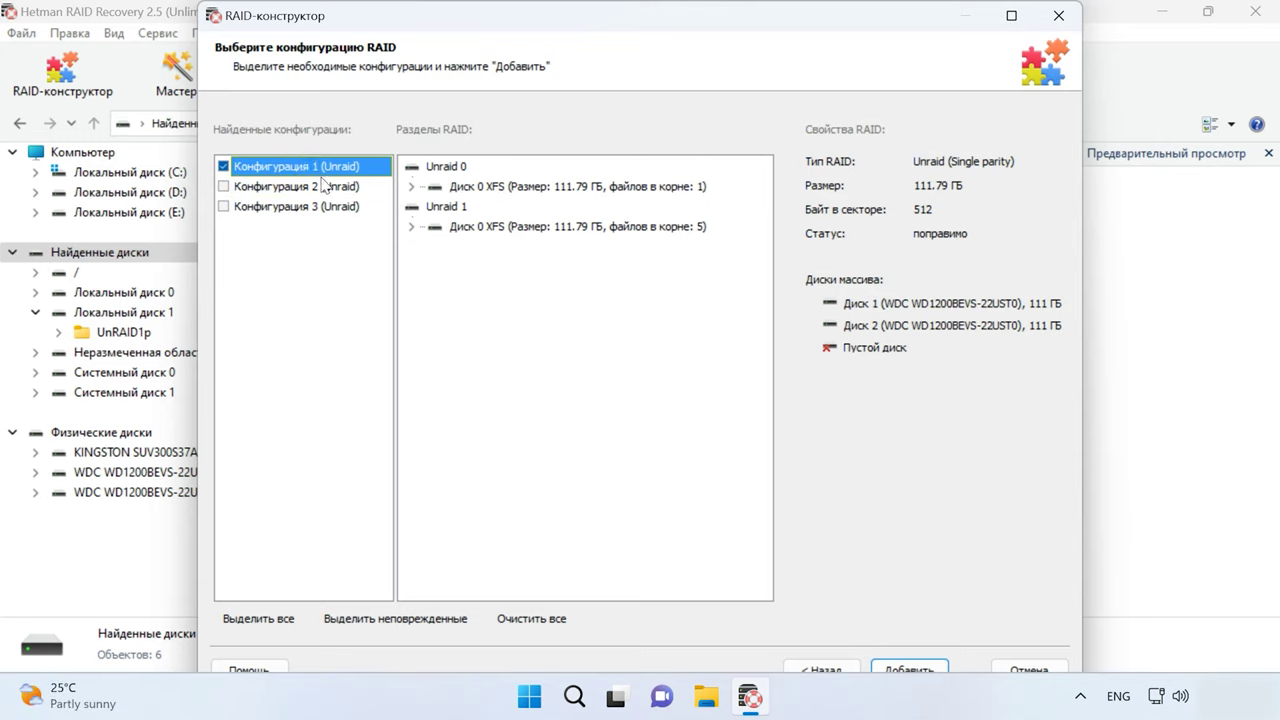
{"action": "left_click", "coordinate": [912, 669]}
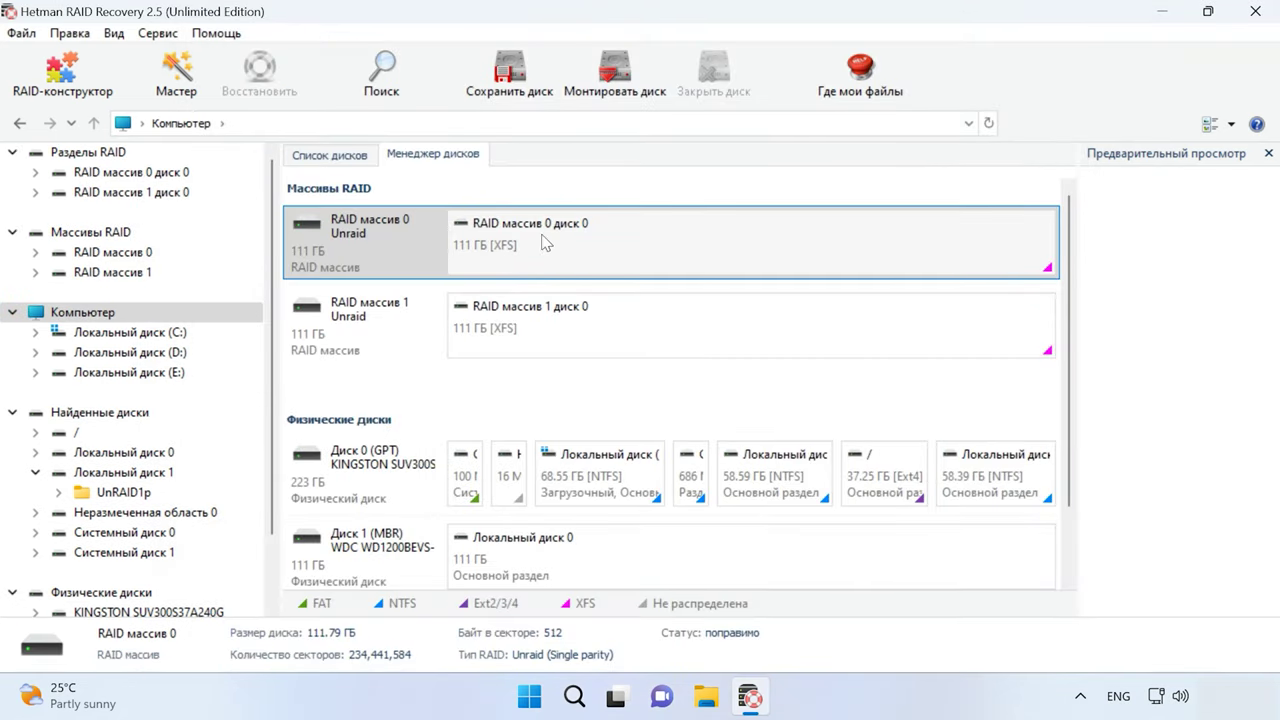
Analyse the file system of RAID массив 0 диск 0 and open the scan result.
{"action": "left_click", "coordinate": [540, 320]}
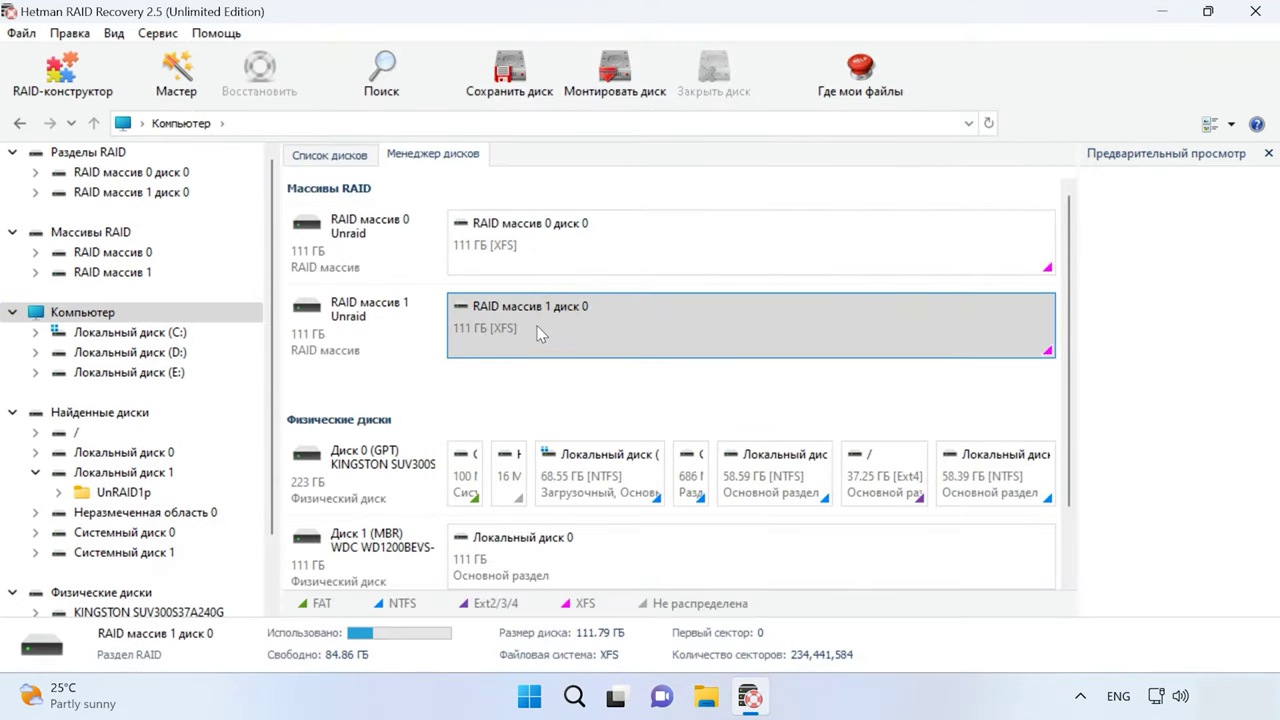
{"action": "double_click", "coordinate": [772, 252]}
{"action": "left_click", "coordinate": [843, 585]}
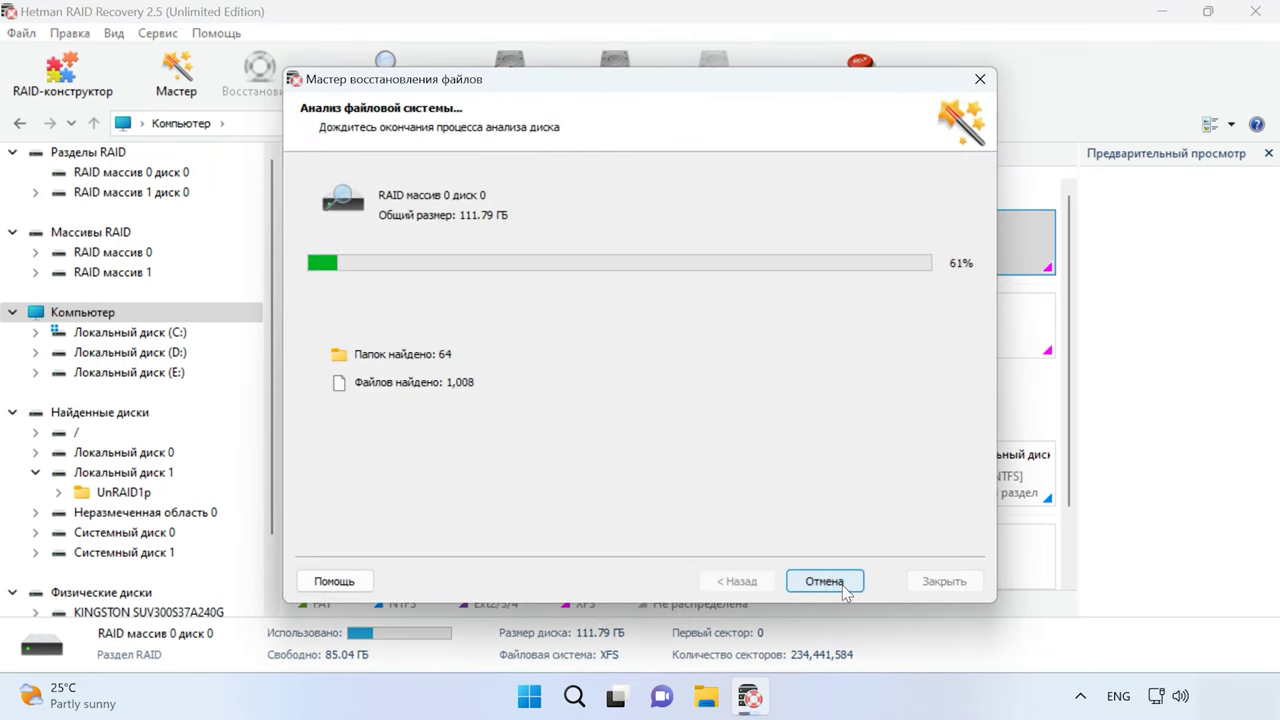
{"action": "left_click", "coordinate": [840, 584]}
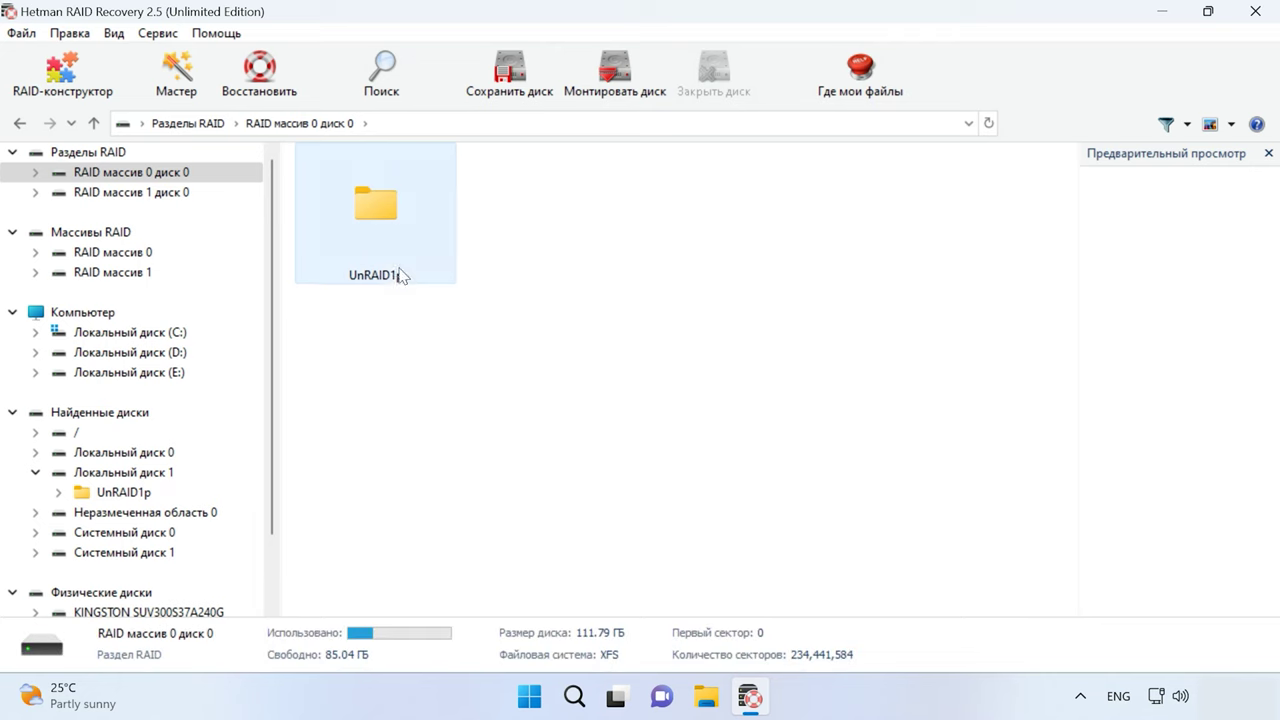
Examine the contents of the UnRAID1p folder on RAID массив 0 диск 0.
{"action": "double_click", "coordinate": [400, 270]}
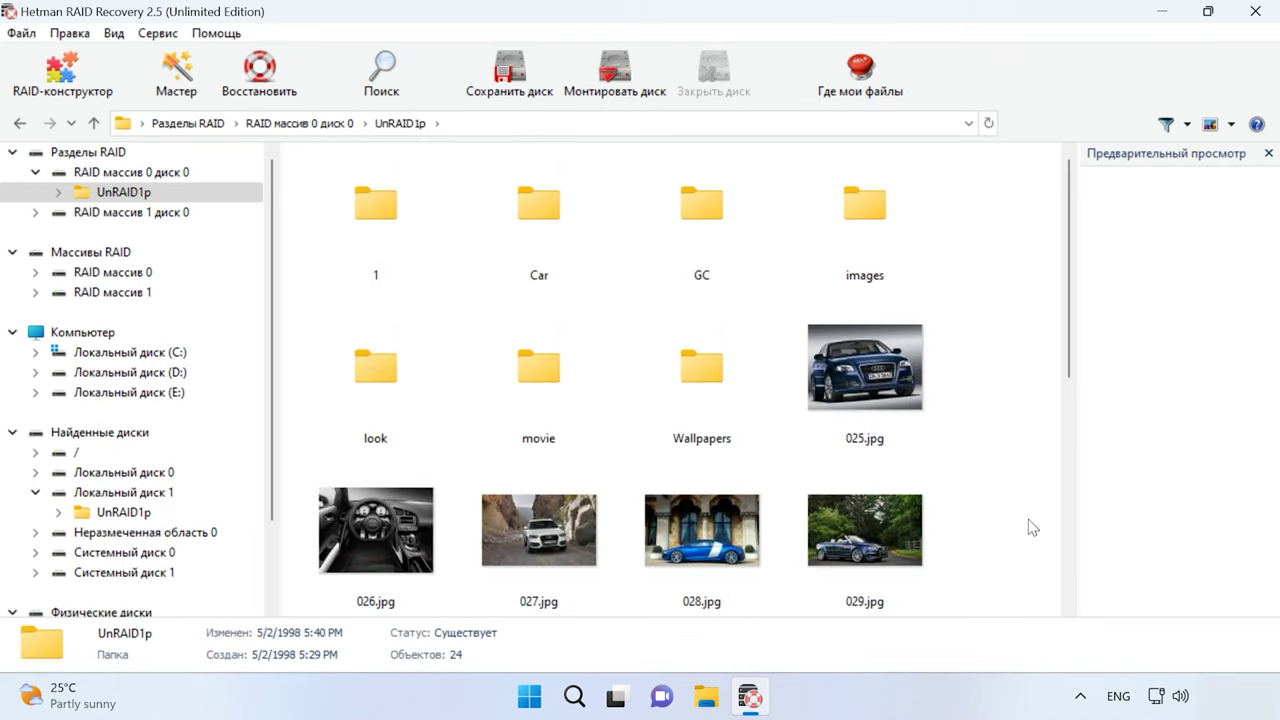
{"action": "scroll", "coordinate": [1036, 524], "scroll_direction": "down", "scroll_amount": 5}
{"action": "scroll", "coordinate": [1033, 527], "scroll_direction": "up", "scroll_amount": 5}
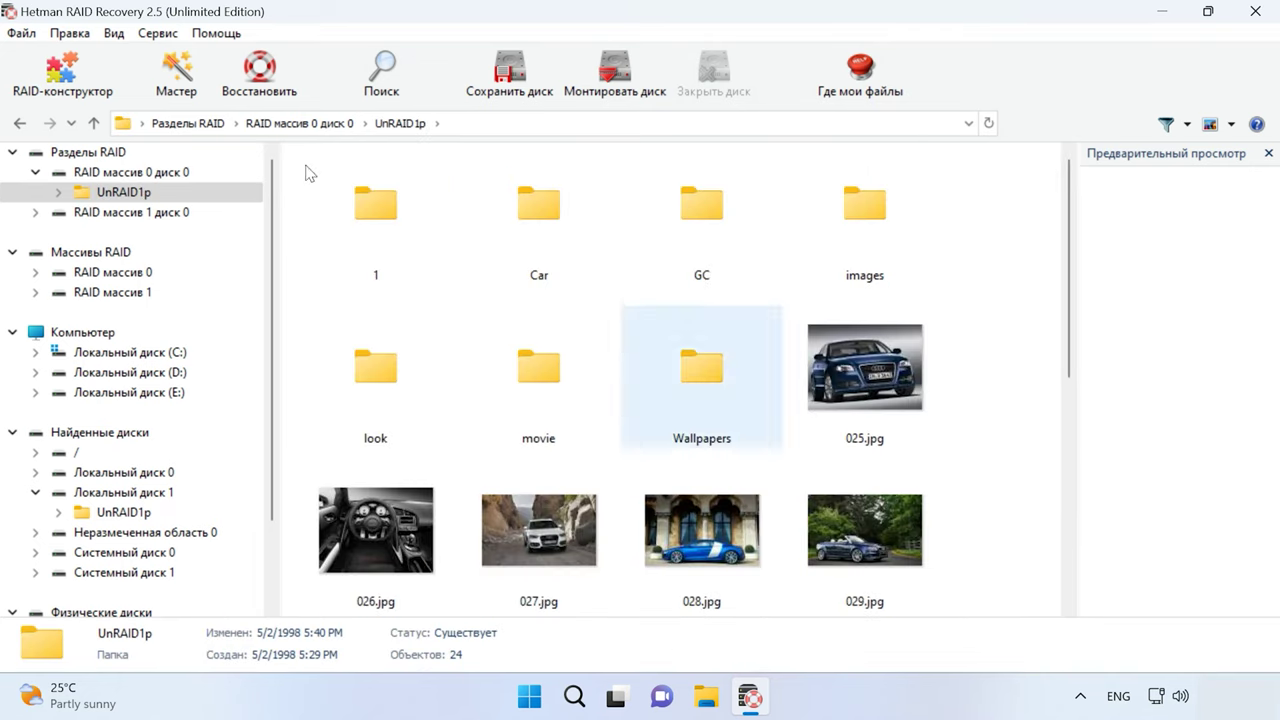
Return to the disk overview and run a quick scan (Быстрое сканирование) of RAID массив 1 диск 0.
{"action": "left_click", "coordinate": [85, 331]}
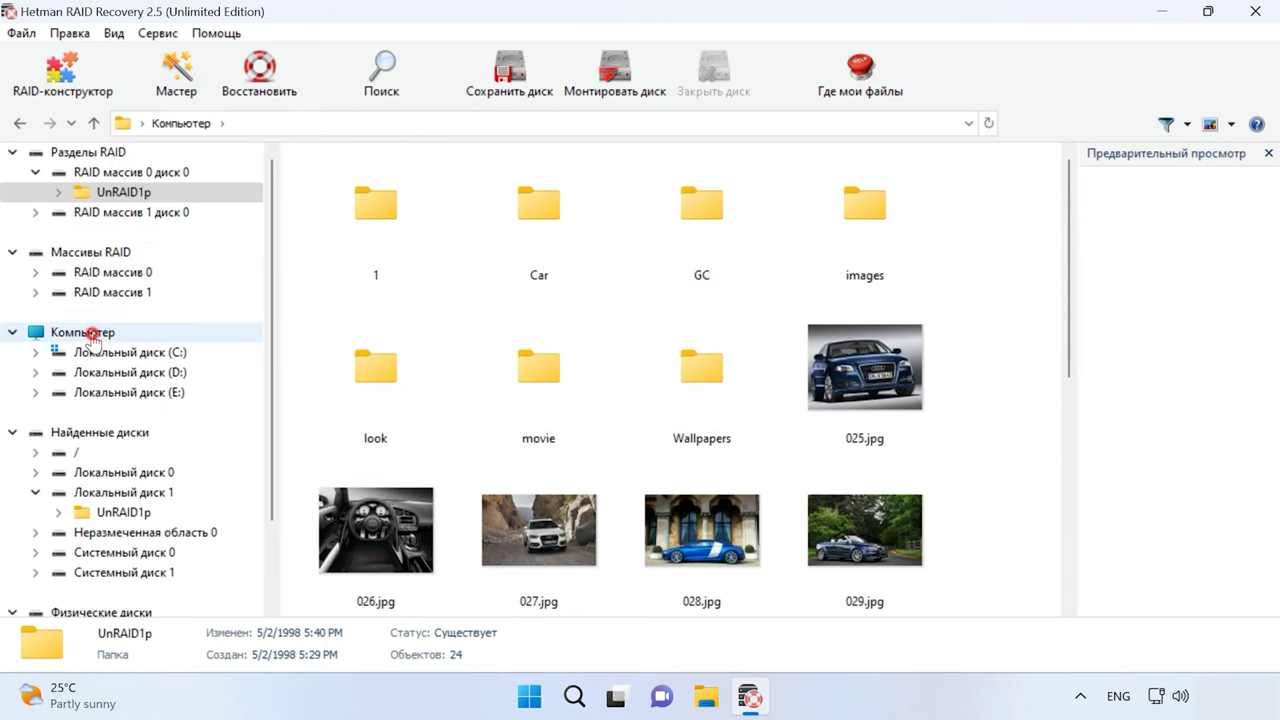
{"action": "left_click", "coordinate": [666, 314]}
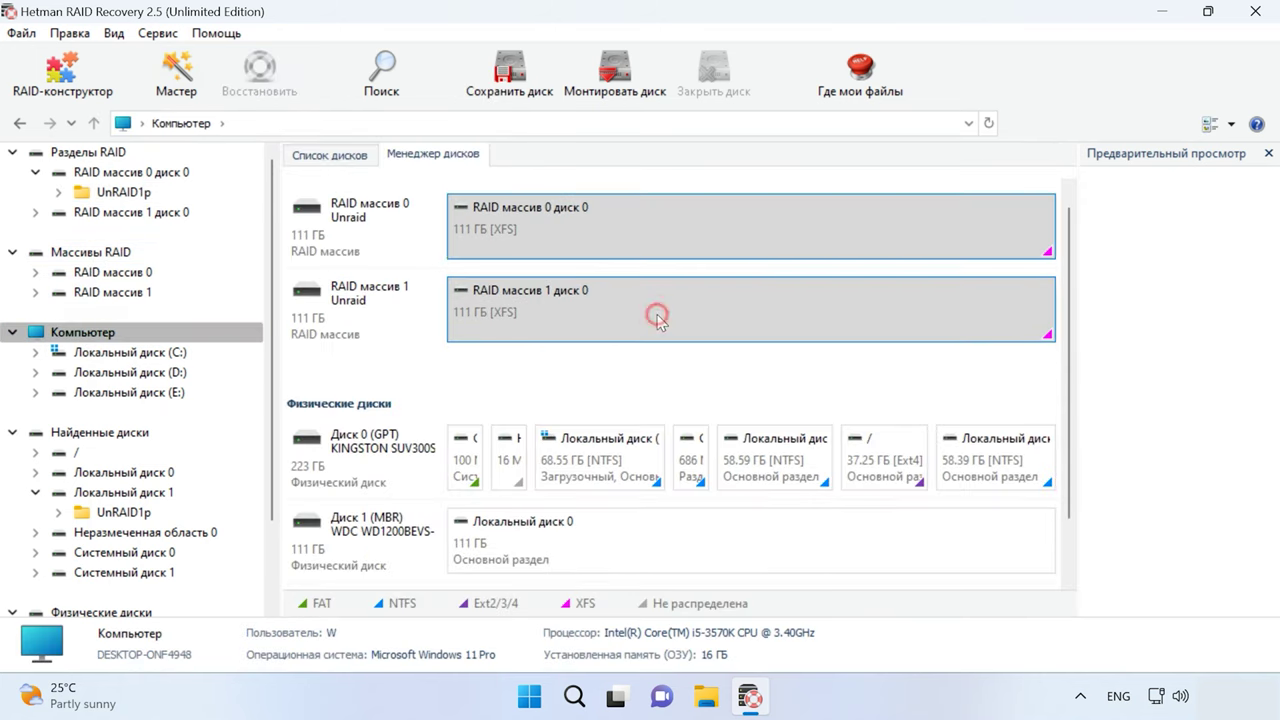
{"action": "double_click", "coordinate": [704, 309]}
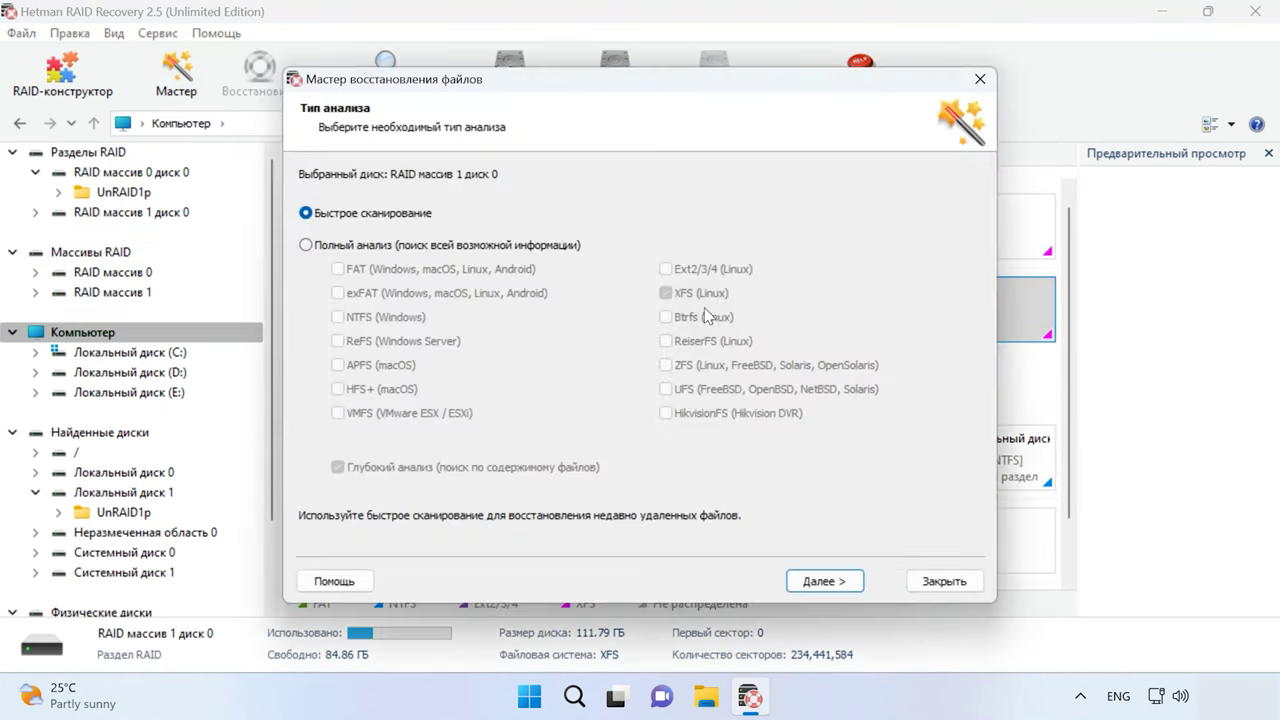
{"action": "left_click", "coordinate": [831, 576]}
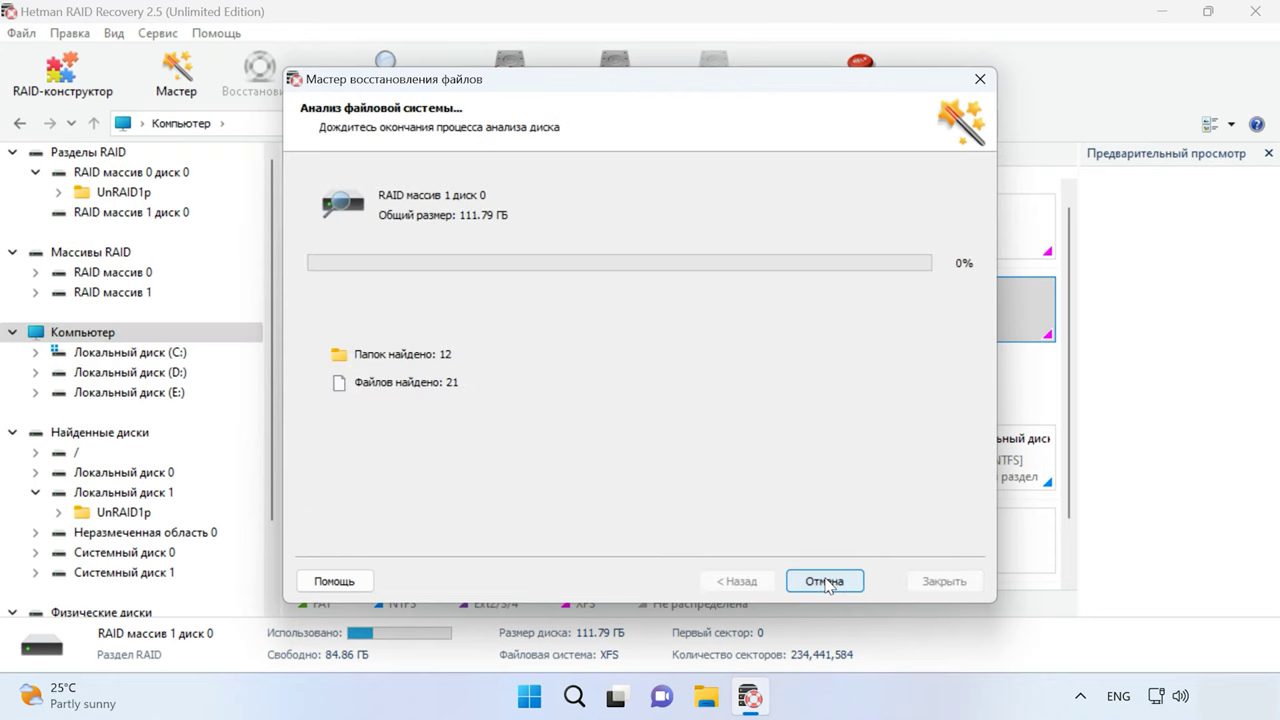
{"action": "left_click", "coordinate": [835, 589]}
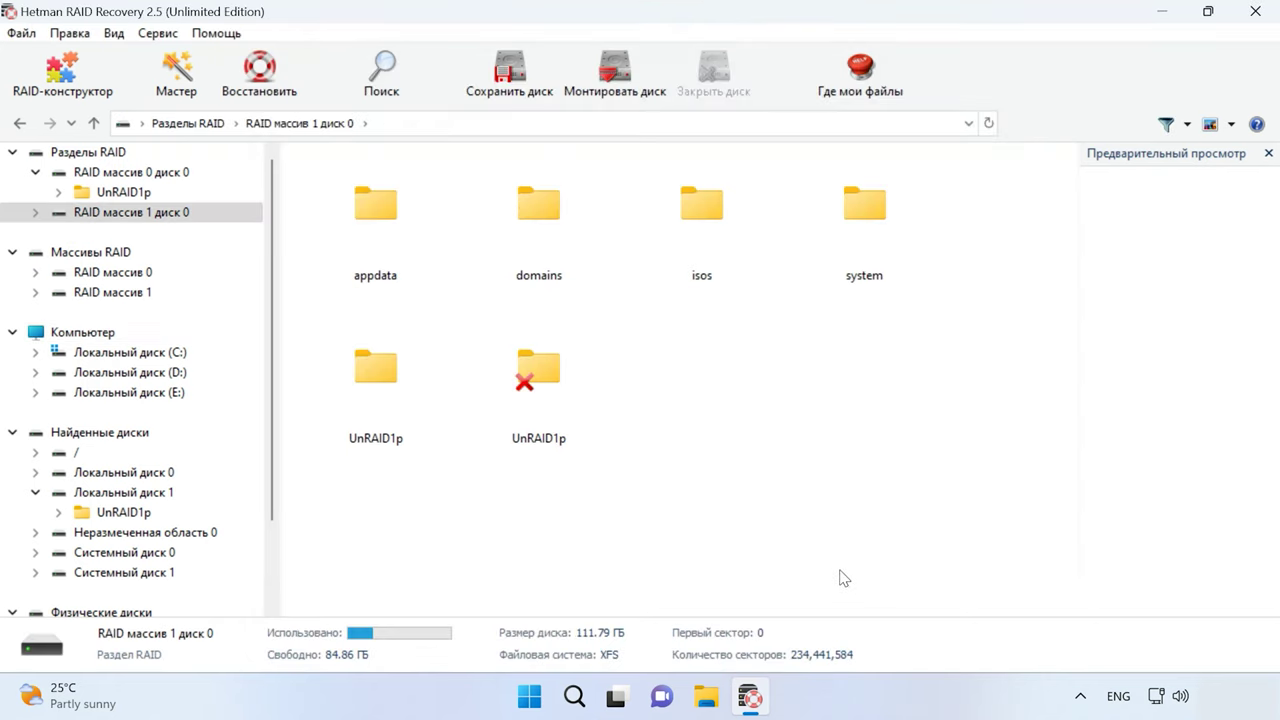
{"action": "double_click", "coordinate": [378, 410]}
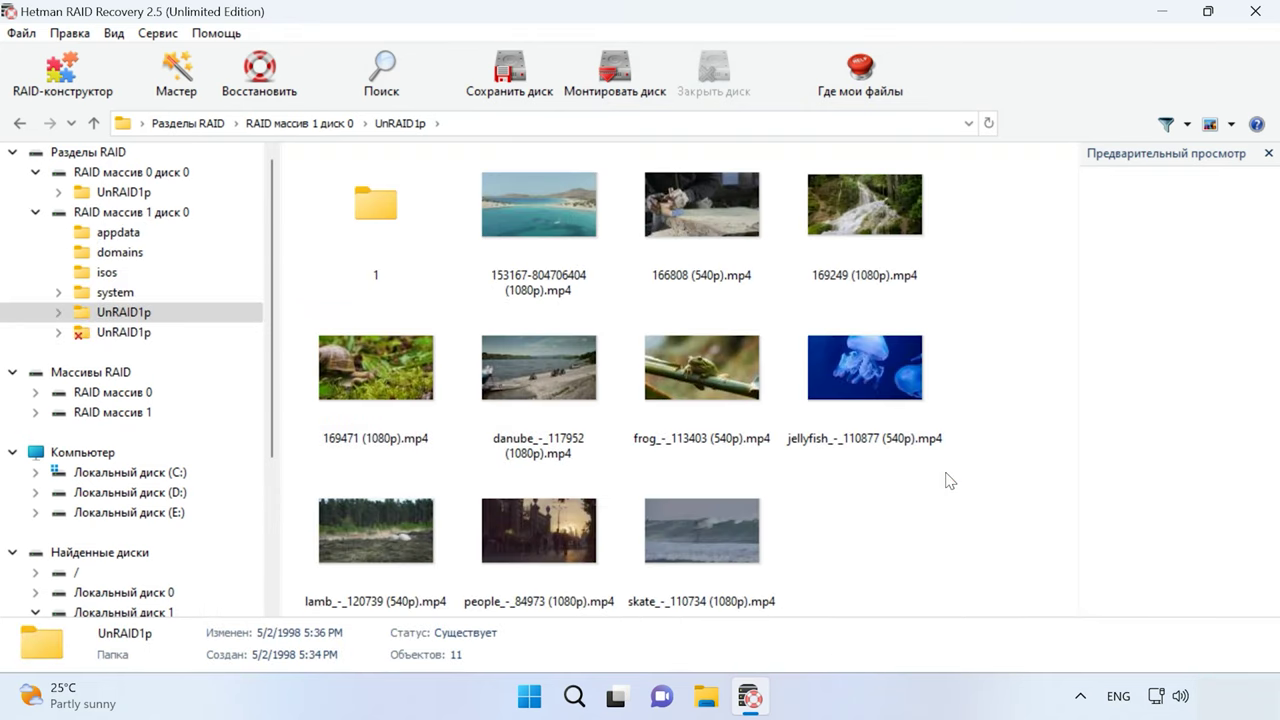
{"action": "left_click_drag", "start_coordinate": [995, 205], "coordinate": [541, 371]}
{"action": "left_click", "coordinate": [258, 88]}
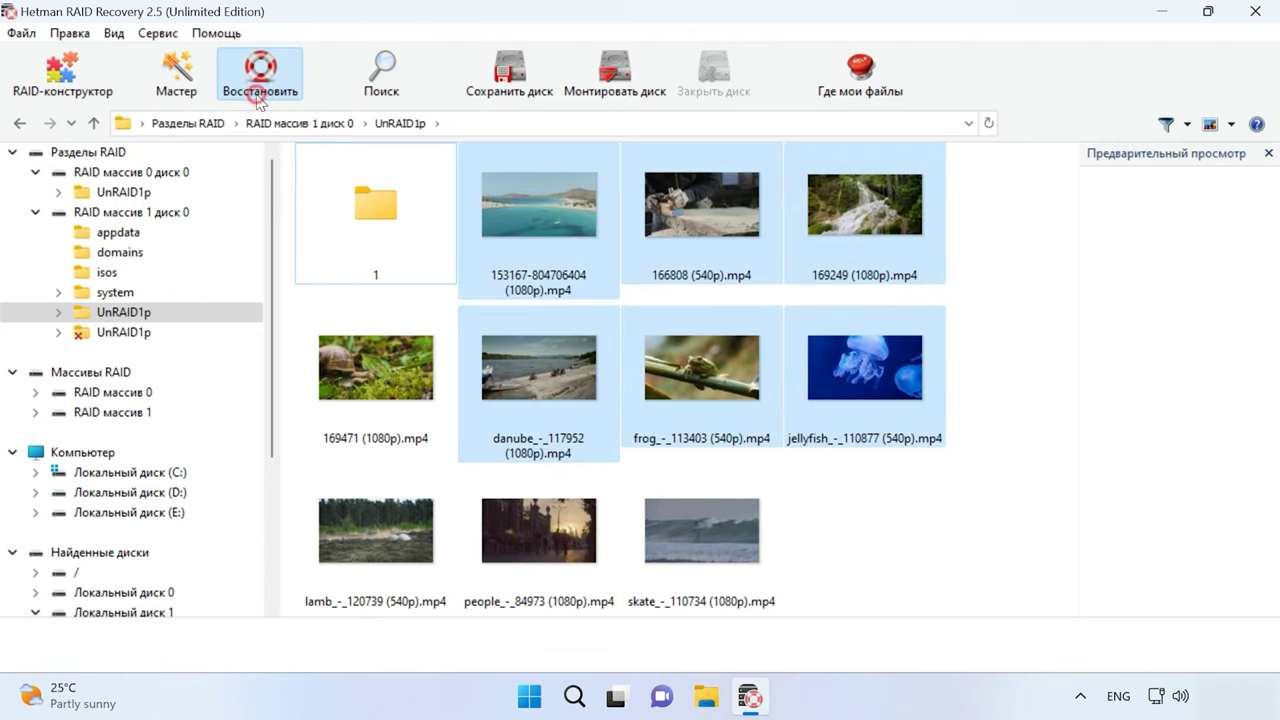
{"action": "left_click", "coordinate": [831, 576]}
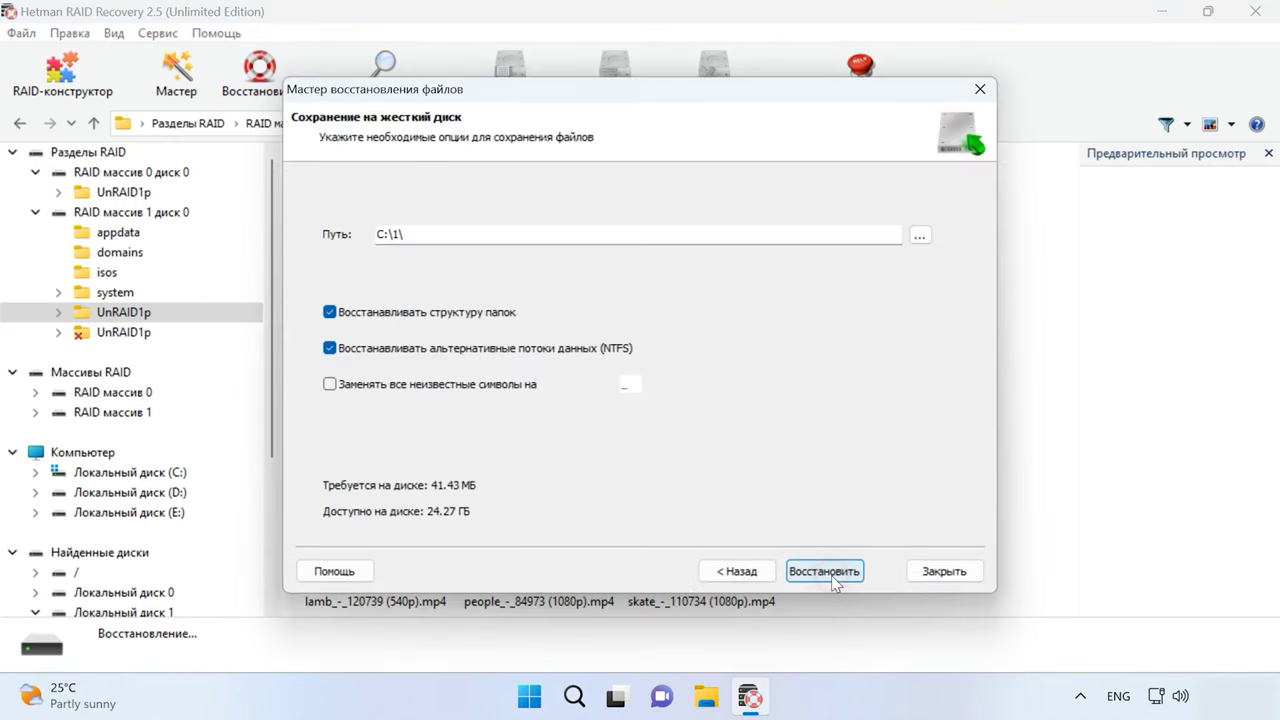
{"action": "left_click", "coordinate": [825, 572]}
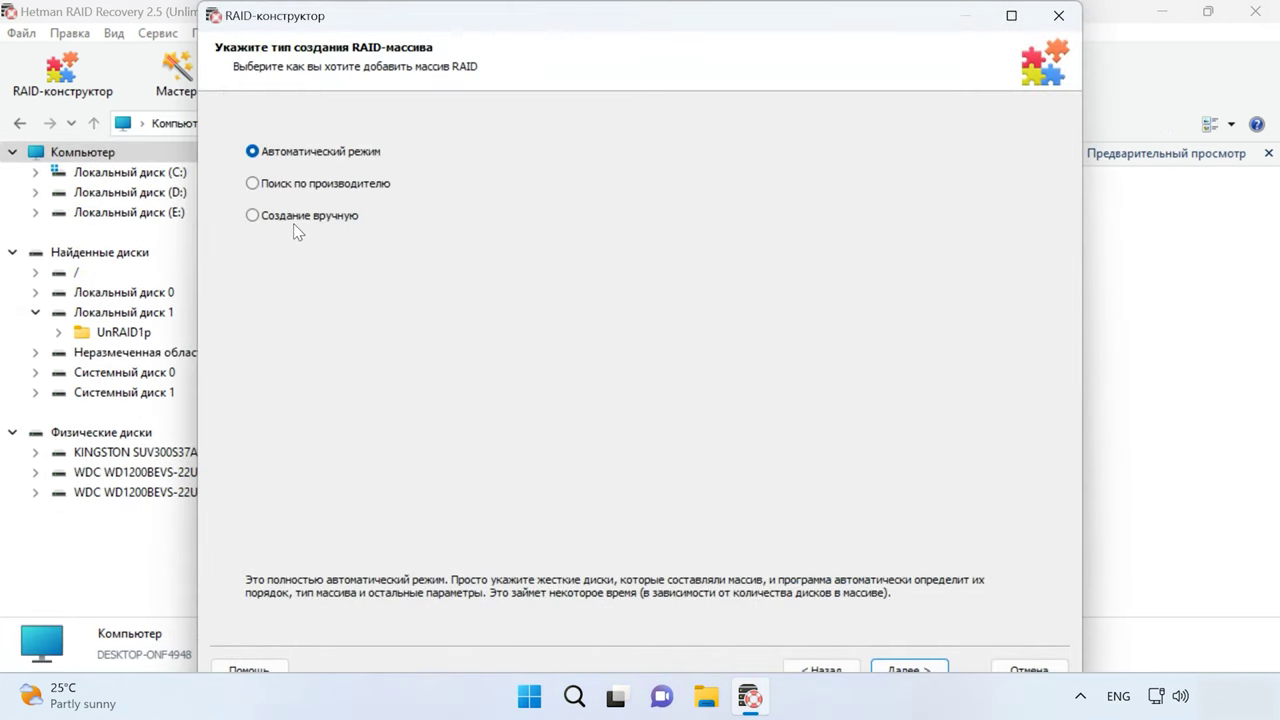
Choose manual array creation (Создание вручную) and set the RAID type to Unraid (Single parity).
{"action": "left_click", "coordinate": [309, 222]}
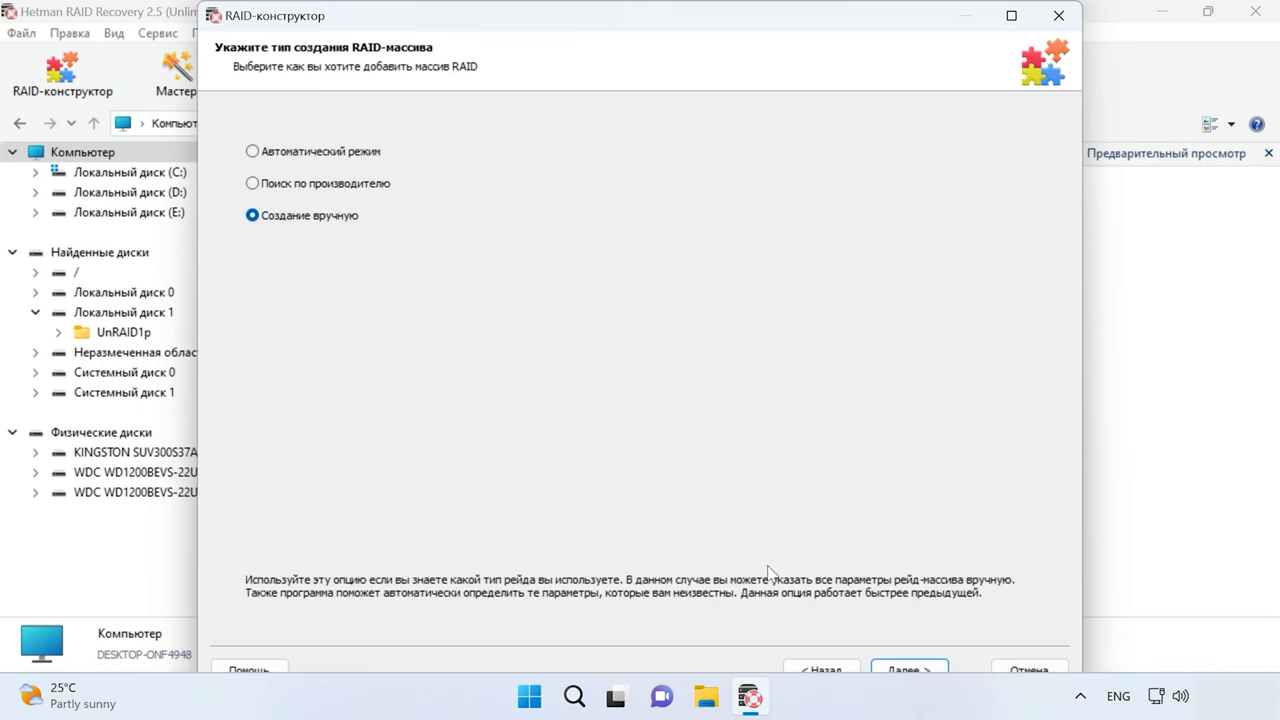
{"action": "left_click", "coordinate": [910, 670]}
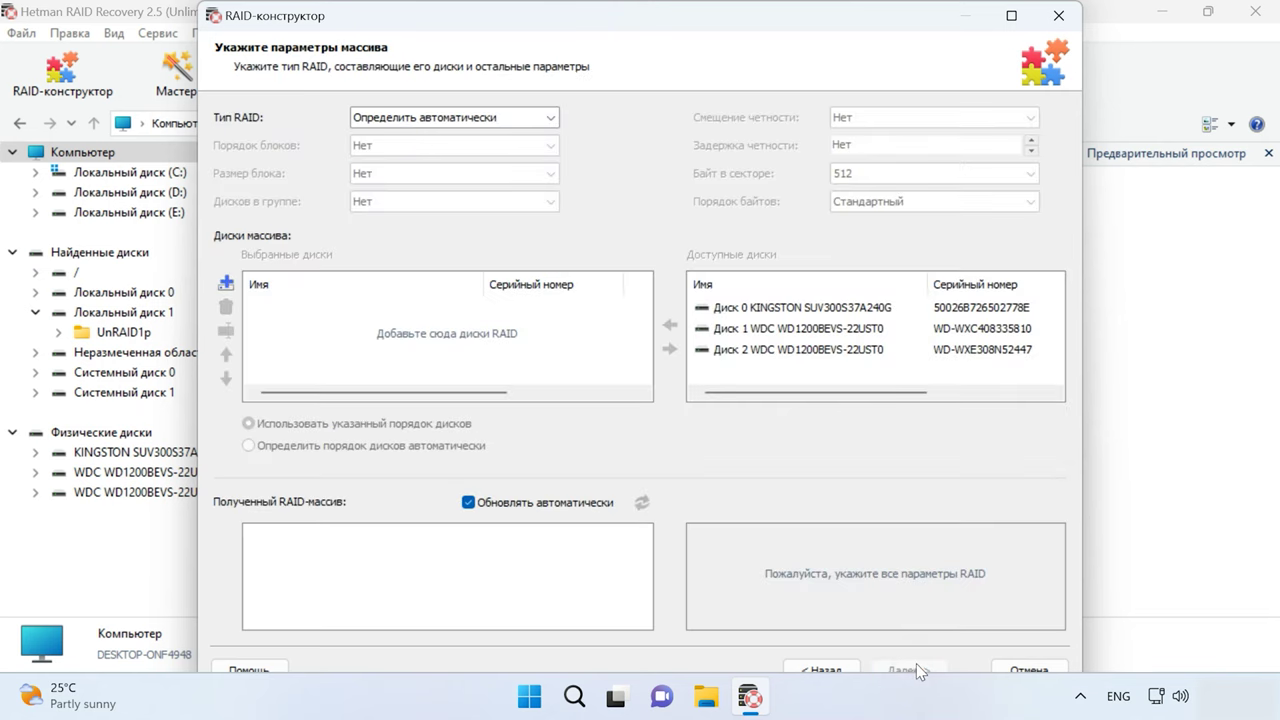
{"action": "left_click", "coordinate": [551, 120]}
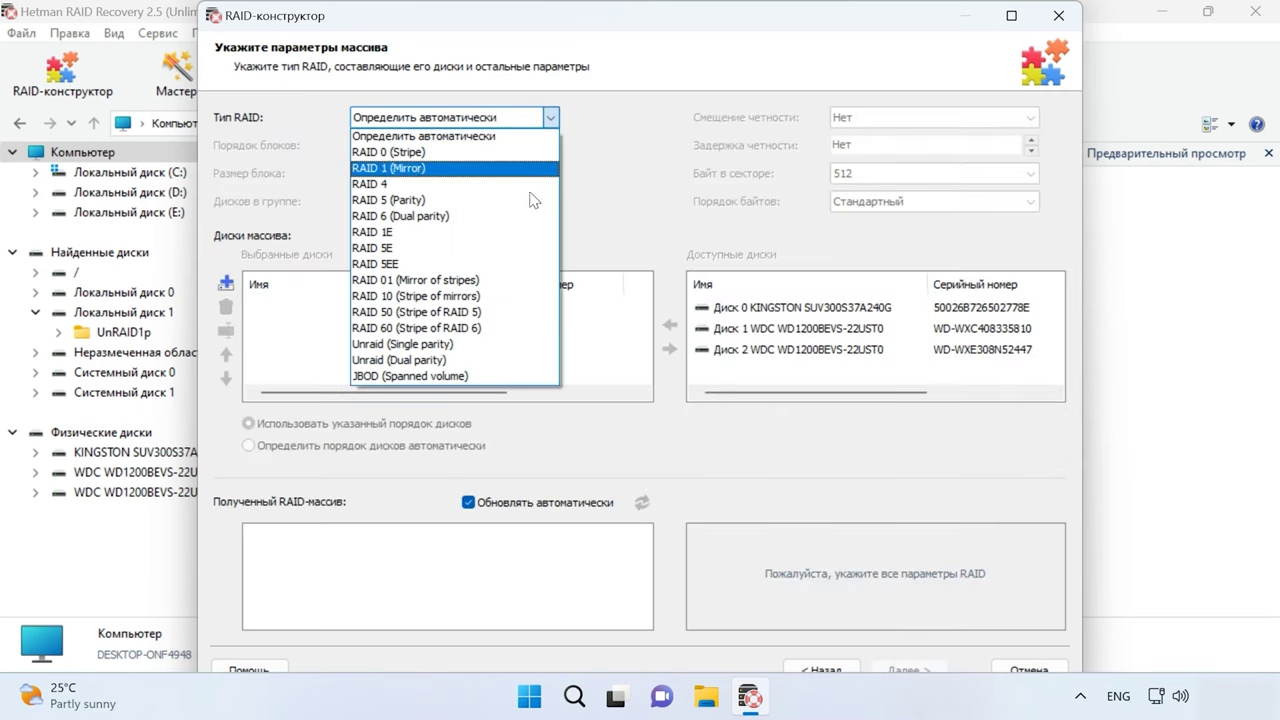
{"action": "left_click", "coordinate": [430, 345]}
Add Диск 1, Диск 2 and an empty disk (Пустой диск) to the array's selected disks.
{"action": "left_click", "coordinate": [817, 330]}
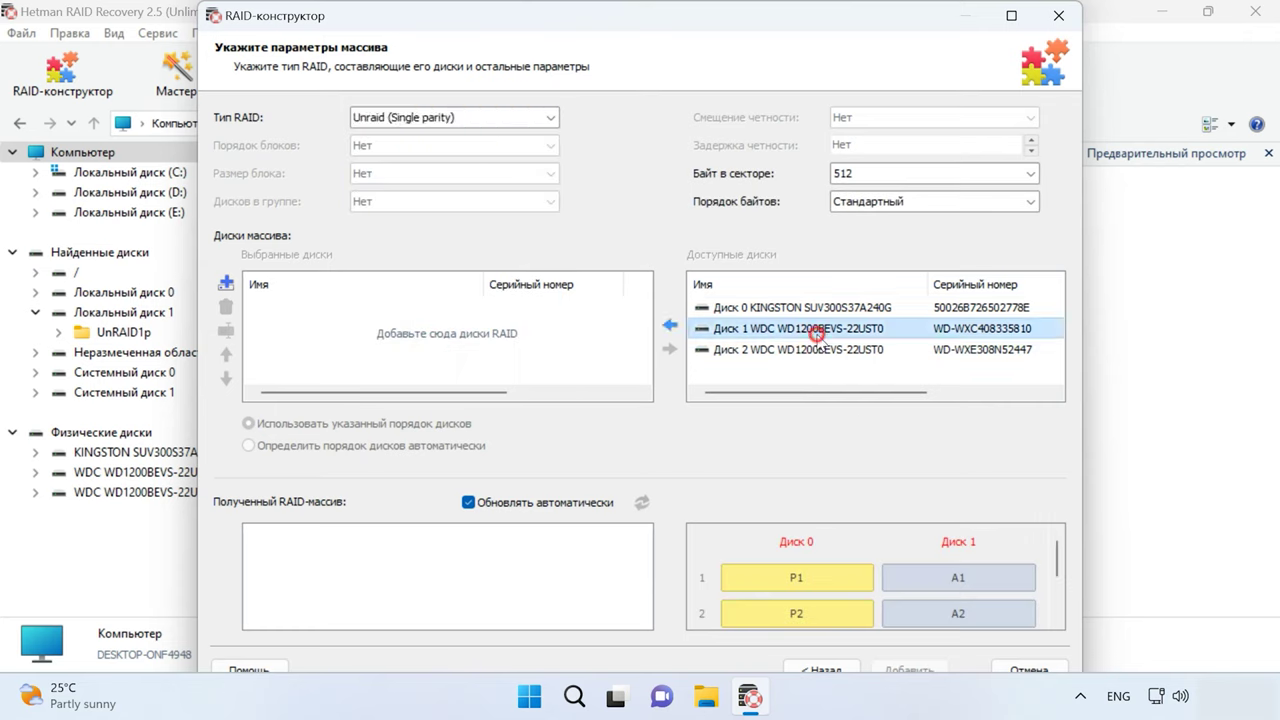
{"action": "left_click", "coordinate": [810, 350], "text": "shift"}
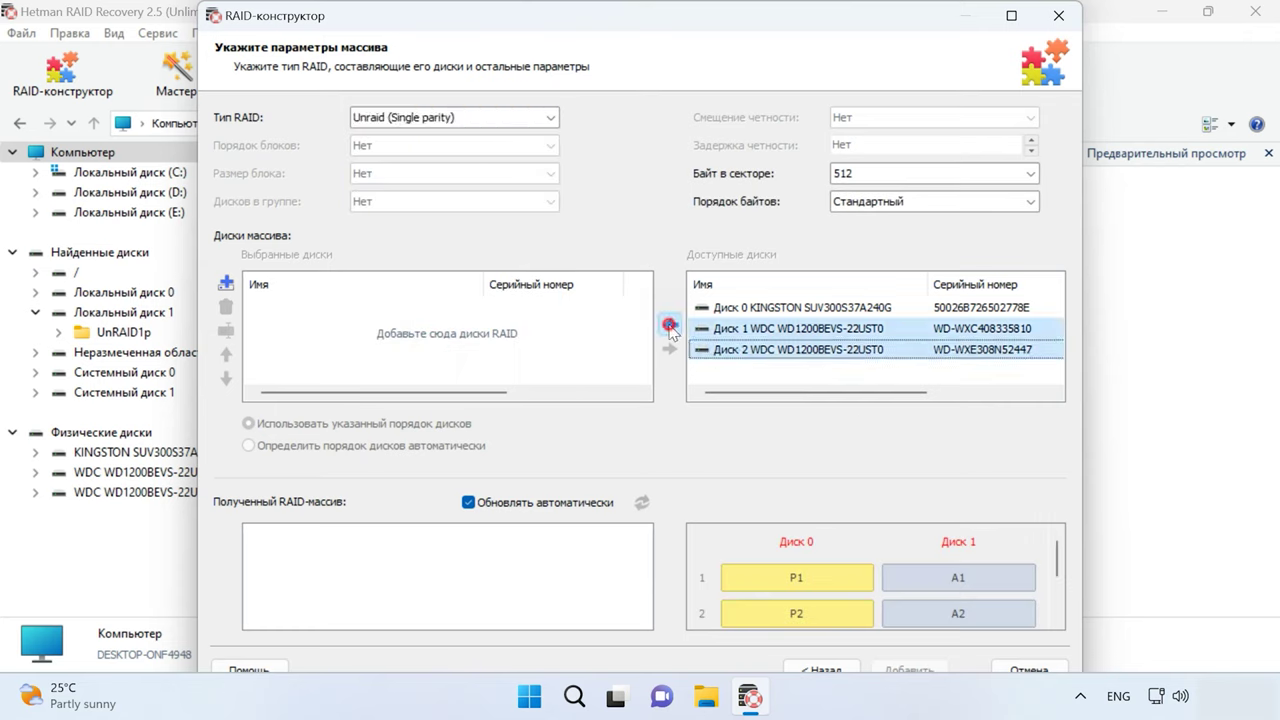
{"action": "left_click", "coordinate": [669, 325]}
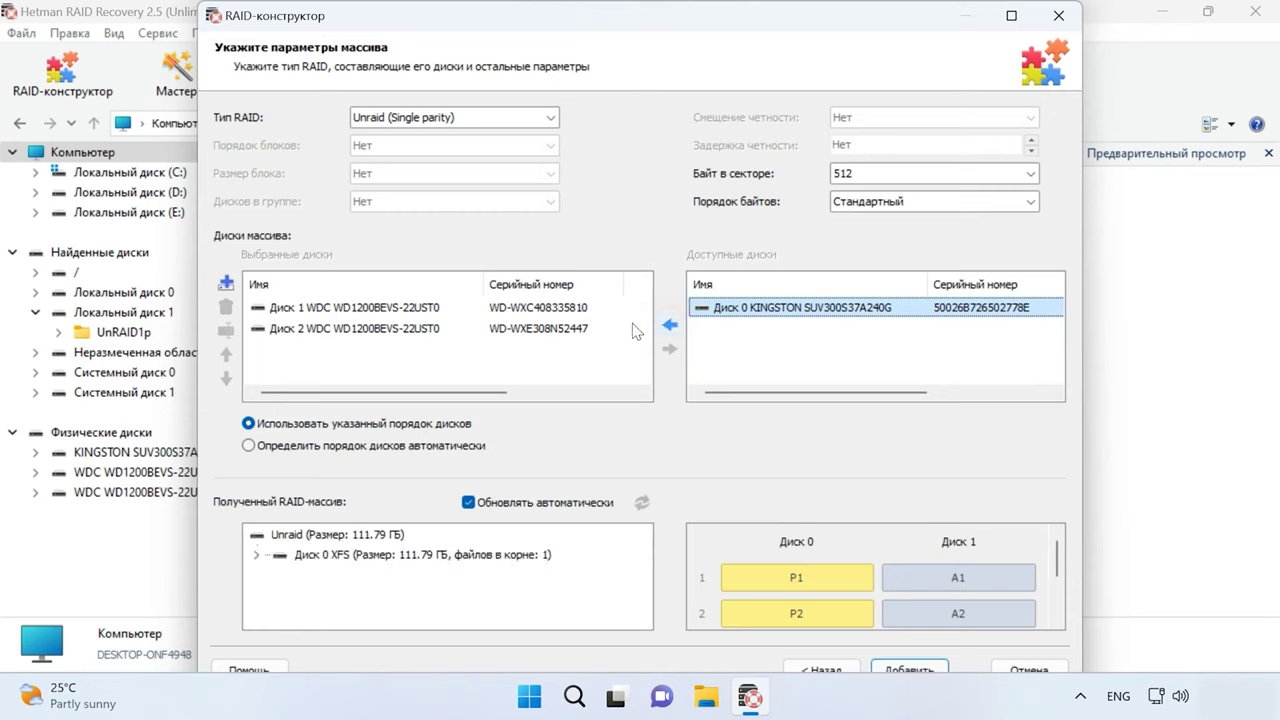
{"action": "left_click", "coordinate": [226, 283]}
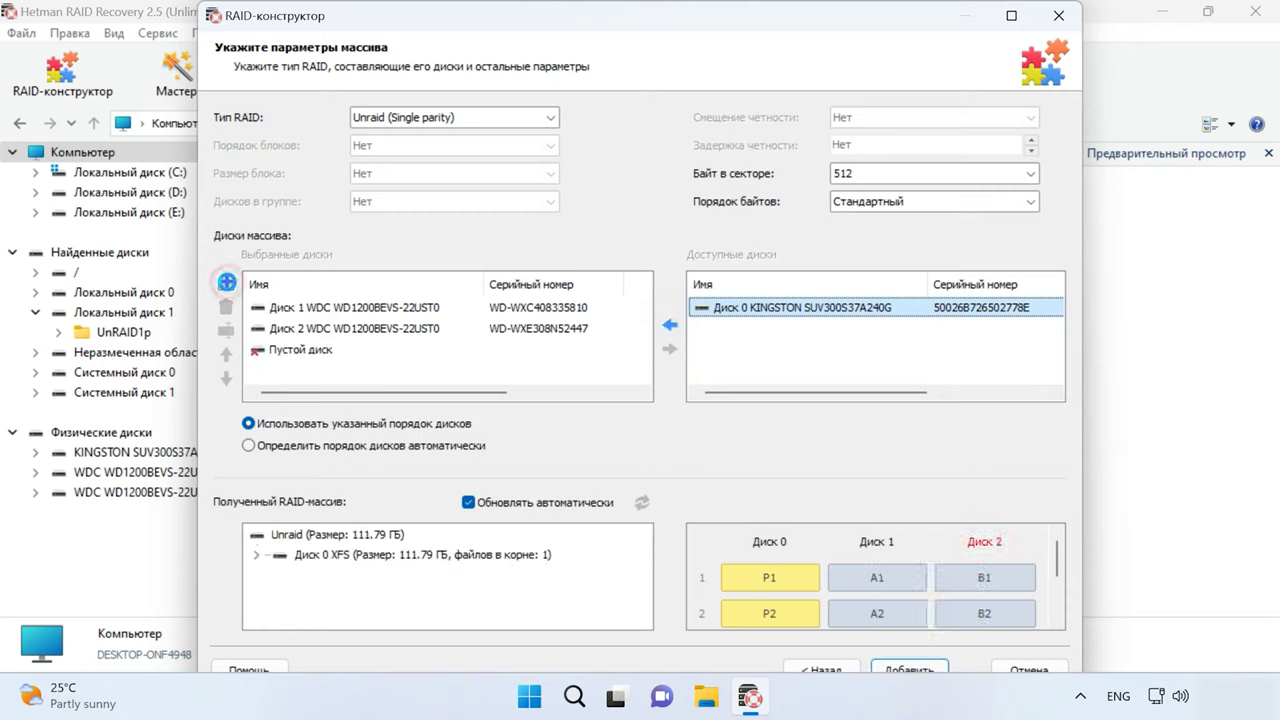
Set the offset of Диск 1 to 64 sectors (Секторы) in its RAID disk options.
{"action": "left_click", "coordinate": [297, 312]}
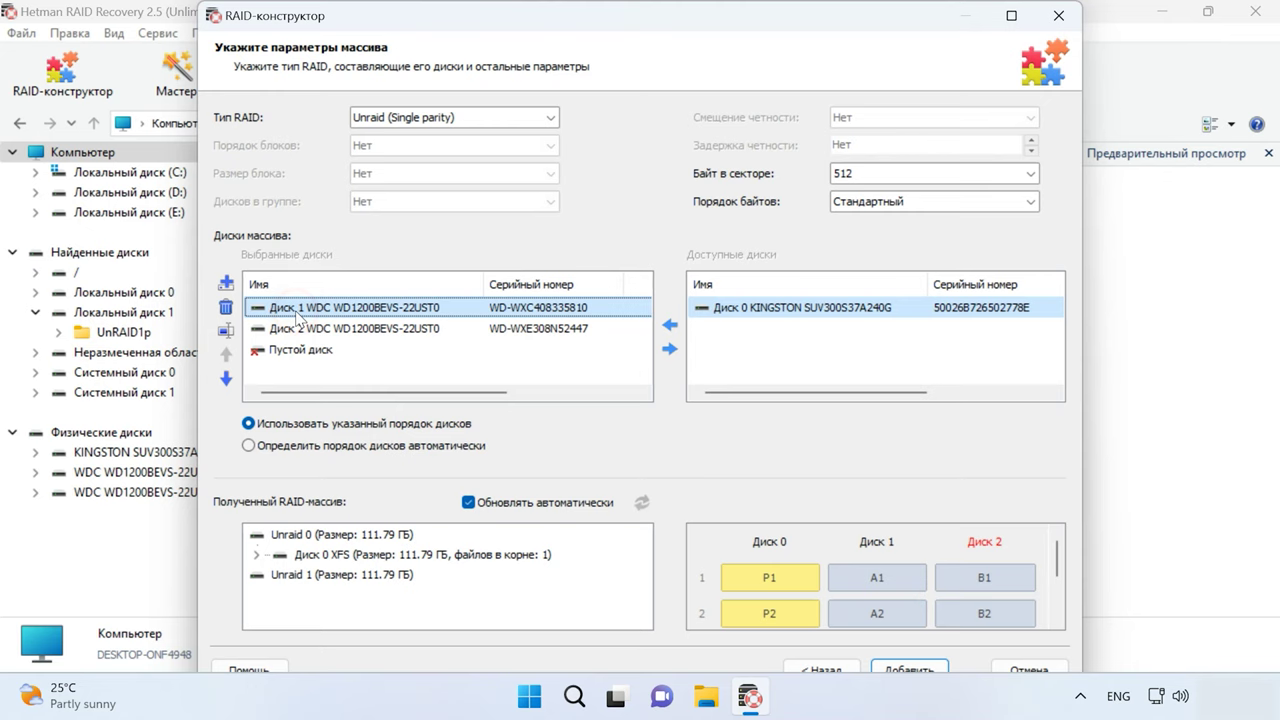
{"action": "left_click", "coordinate": [226, 331]}
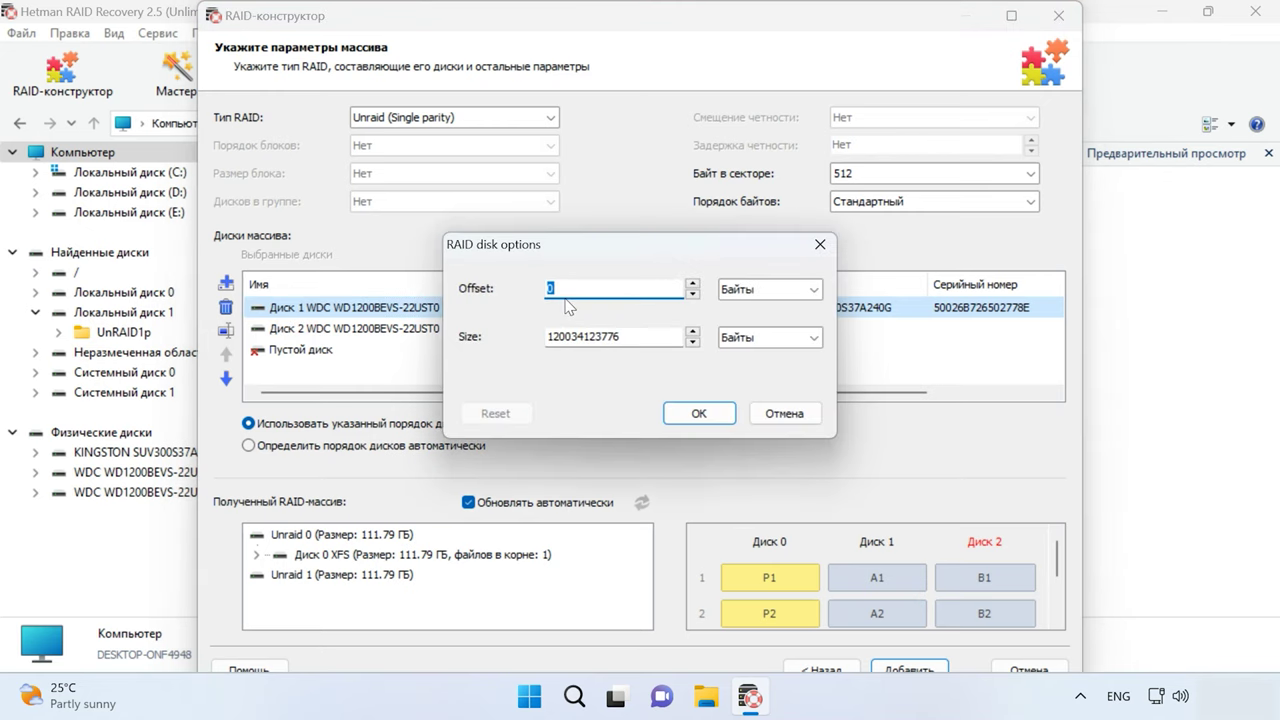
{"action": "type", "text": "64"}
{"action": "left_click", "coordinate": [730, 290]}
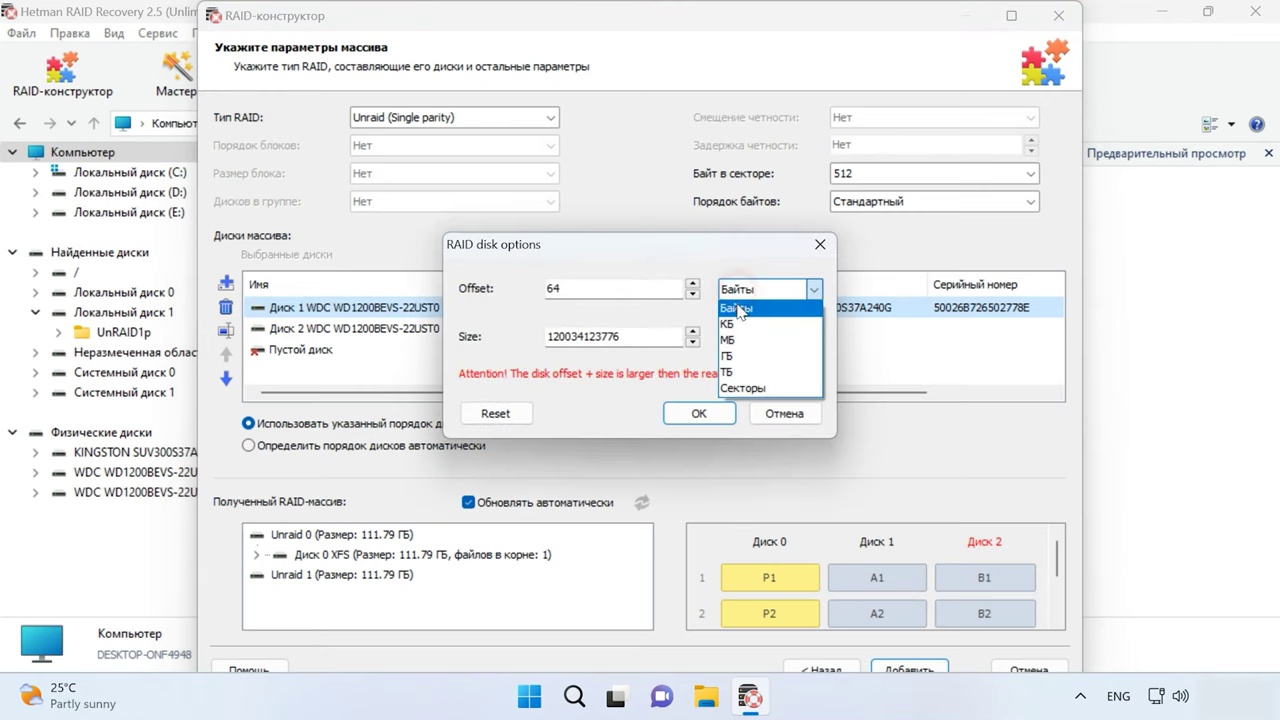
{"action": "left_click", "coordinate": [738, 388]}
{"action": "left_click", "coordinate": [699, 412]}
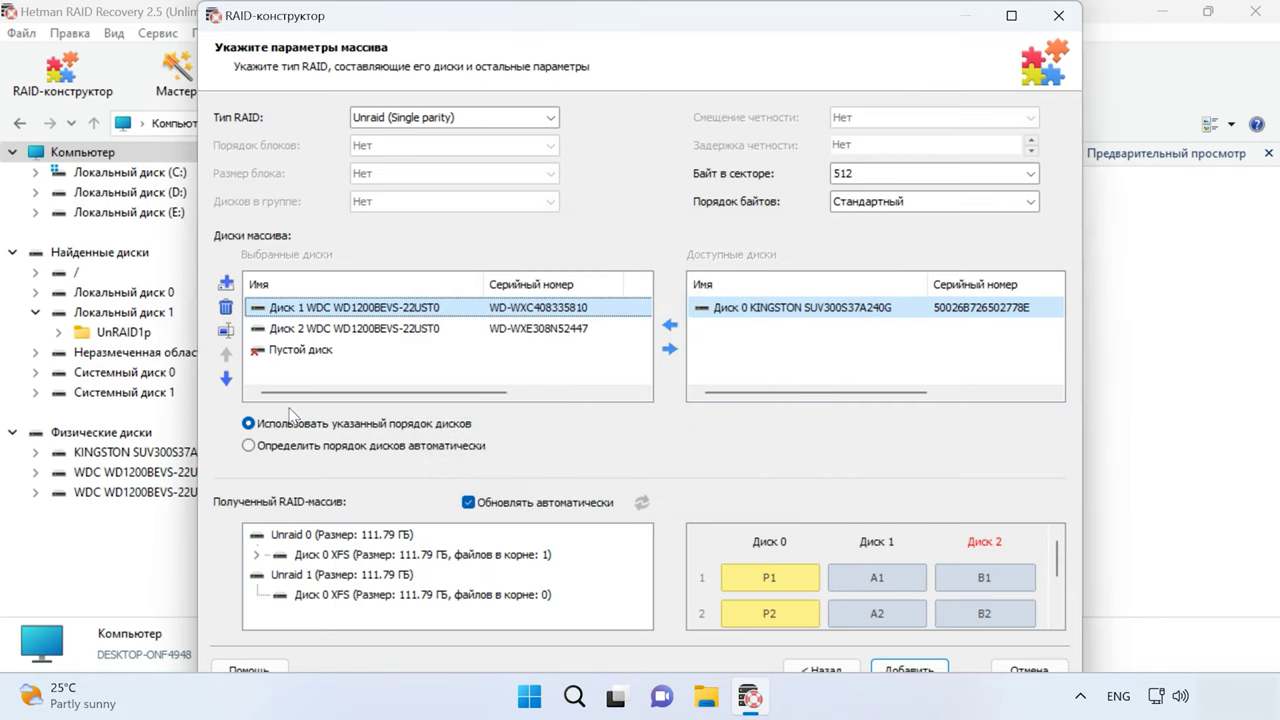
Set the offset of Диск 2 to 64 sectors (Секторы) in its RAID disk options.
{"action": "left_click", "coordinate": [278, 329]}
{"action": "left_click", "coordinate": [226, 331]}
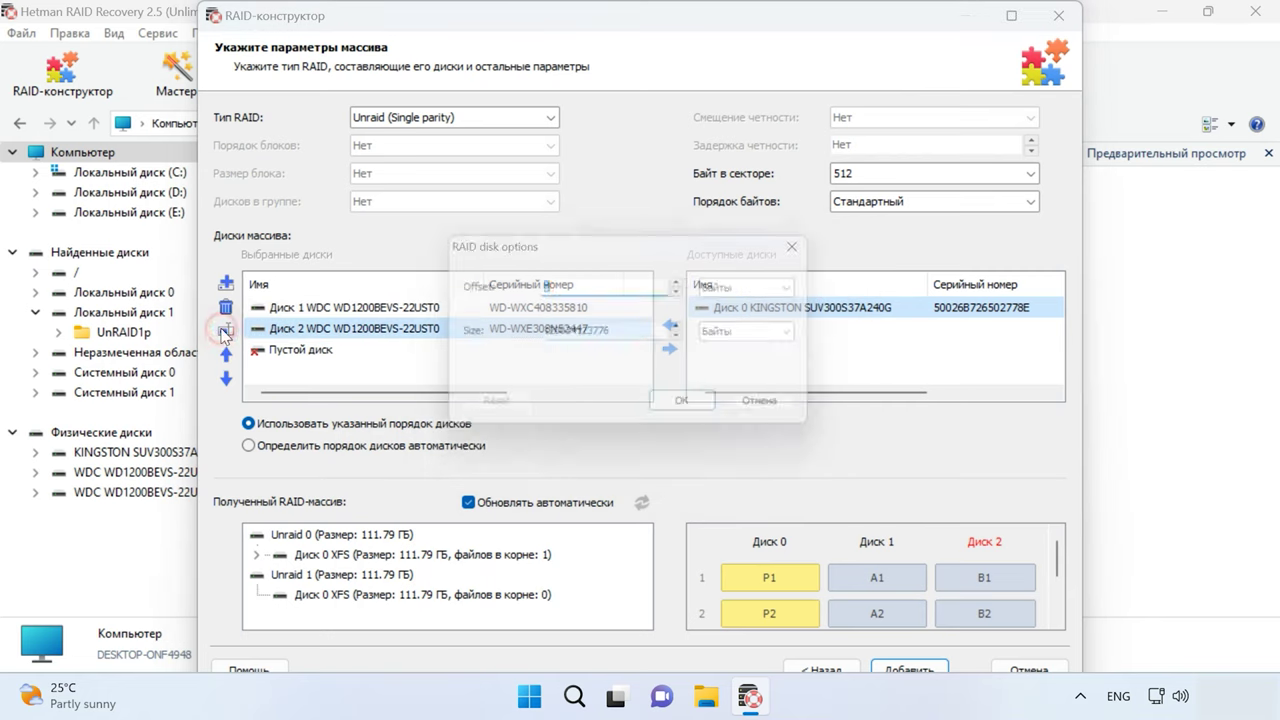
{"action": "type", "text": "64"}
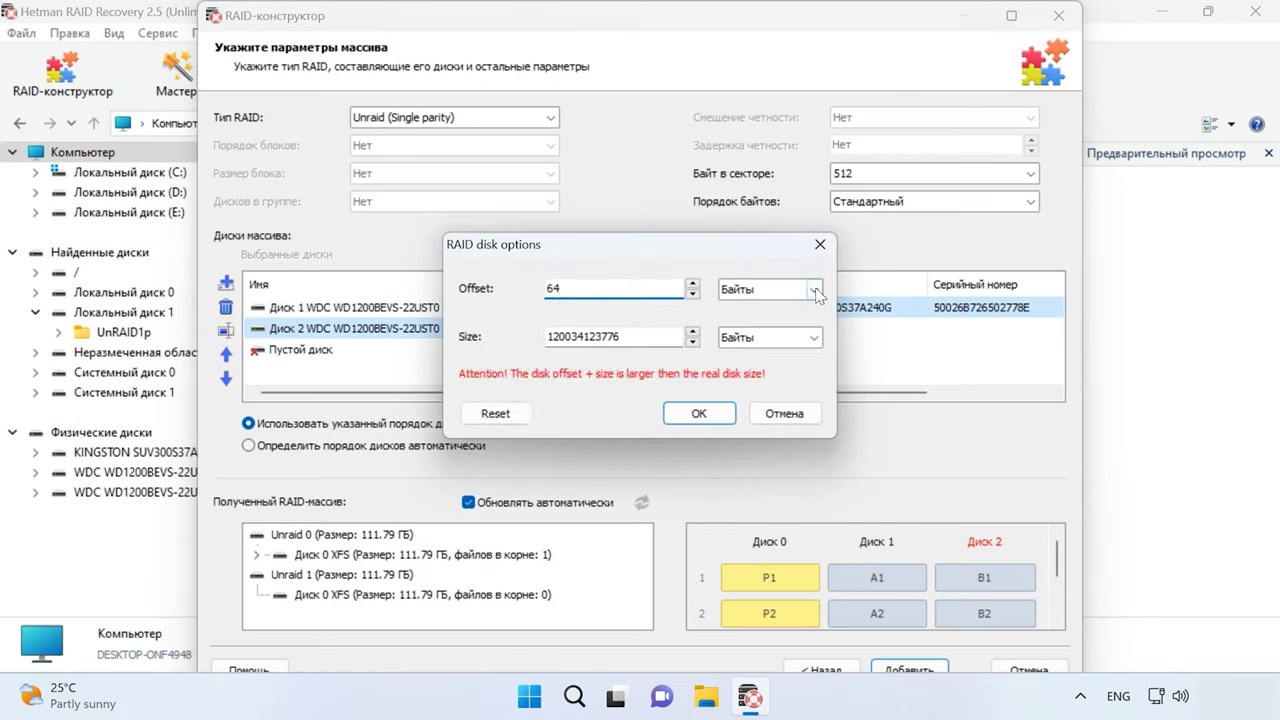
{"action": "left_click", "coordinate": [816, 290]}
{"action": "left_click", "coordinate": [740, 388]}
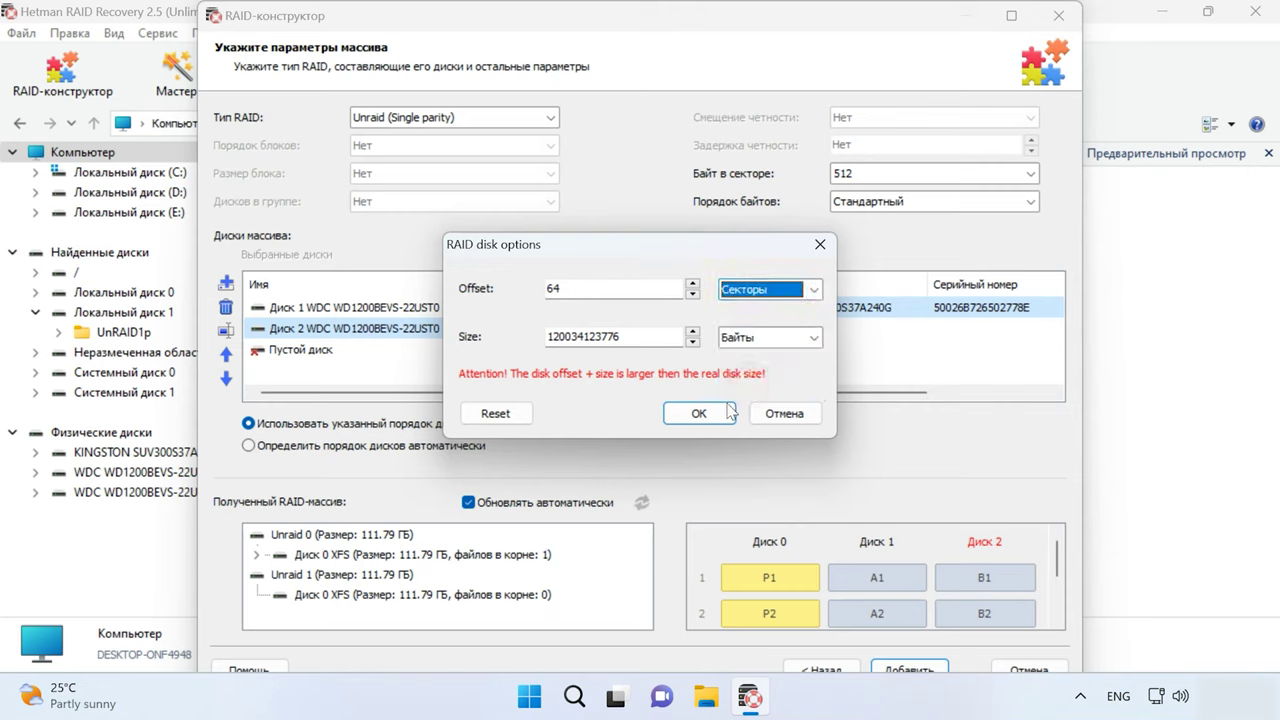
{"action": "left_click", "coordinate": [699, 414]}
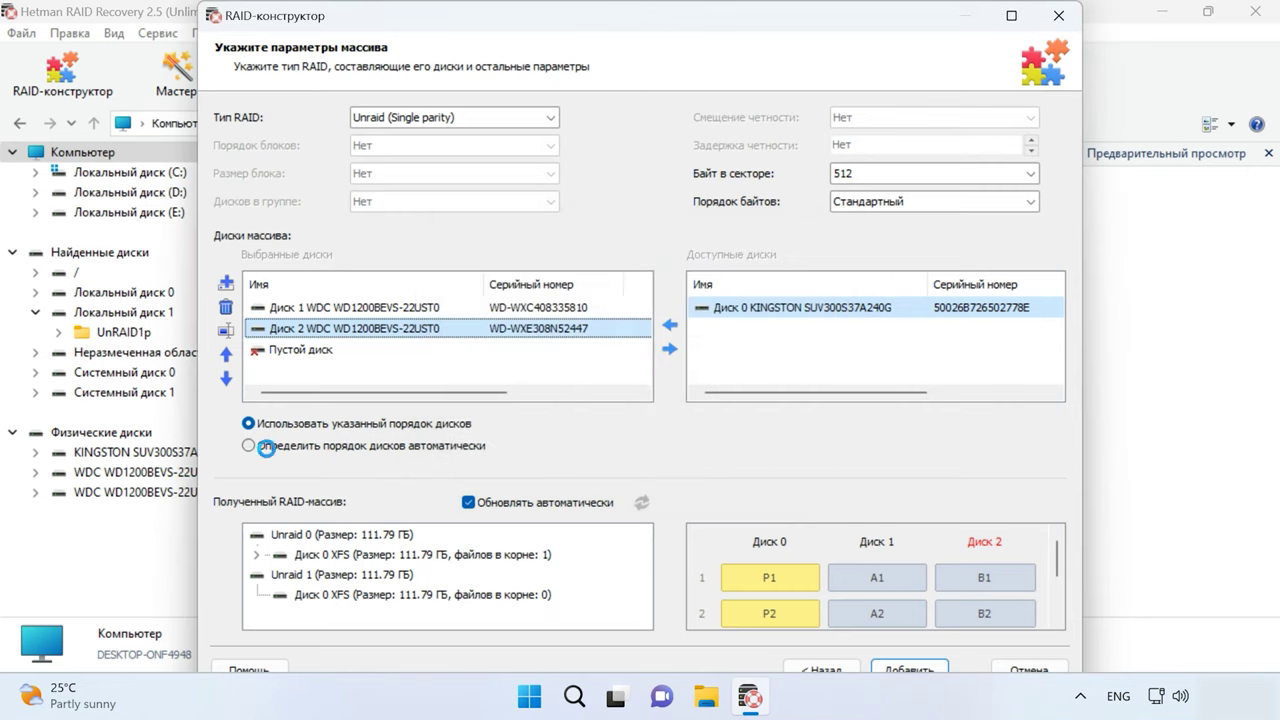
Have the disk order determined automatically and search for matching array configurations.
{"action": "left_click", "coordinate": [249, 446]}
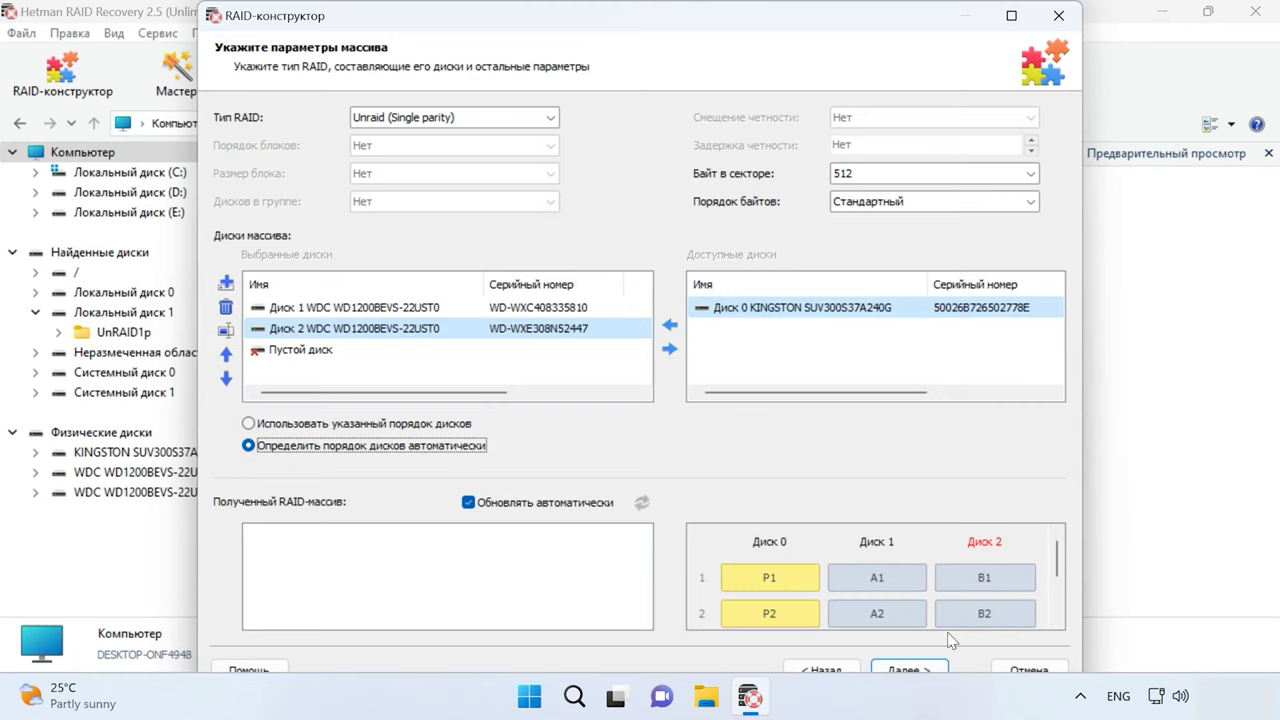
{"action": "left_click", "coordinate": [912, 669]}
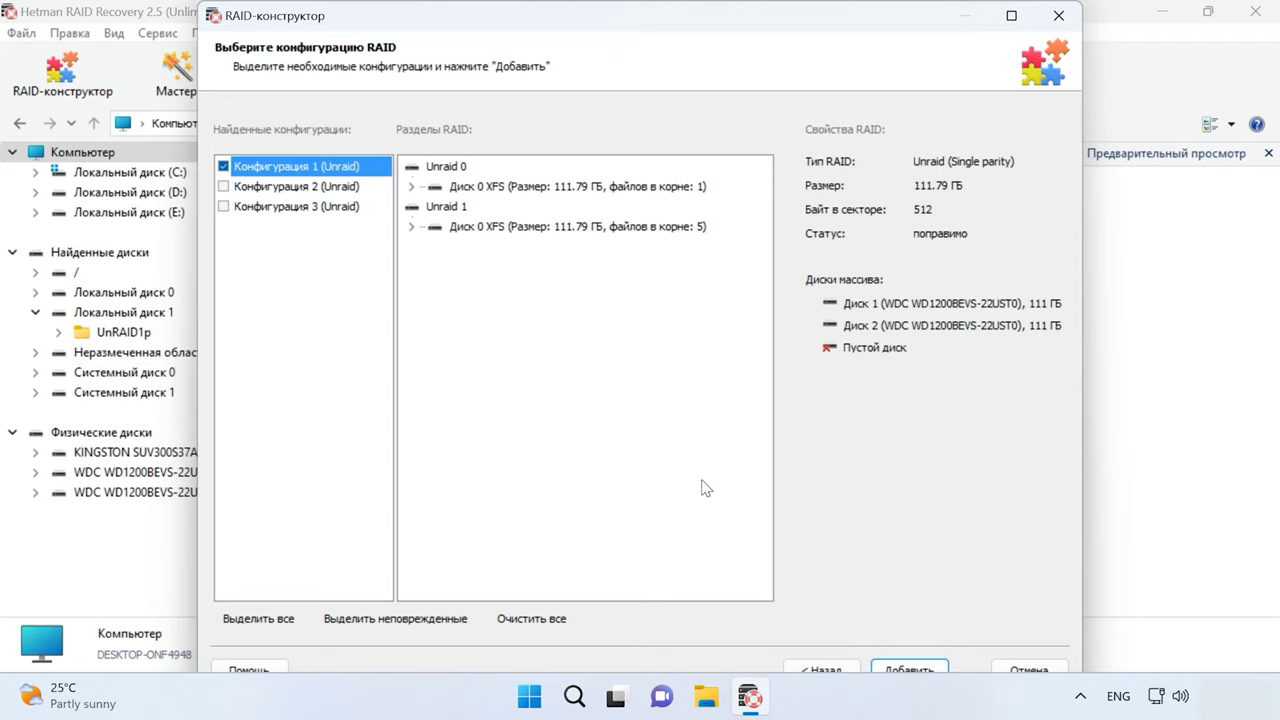
Compare the three found Unraid configurations and add Конфигурация 1 (Unraid) to the program.
{"action": "left_click", "coordinate": [272, 188]}
{"action": "left_click", "coordinate": [276, 205]}
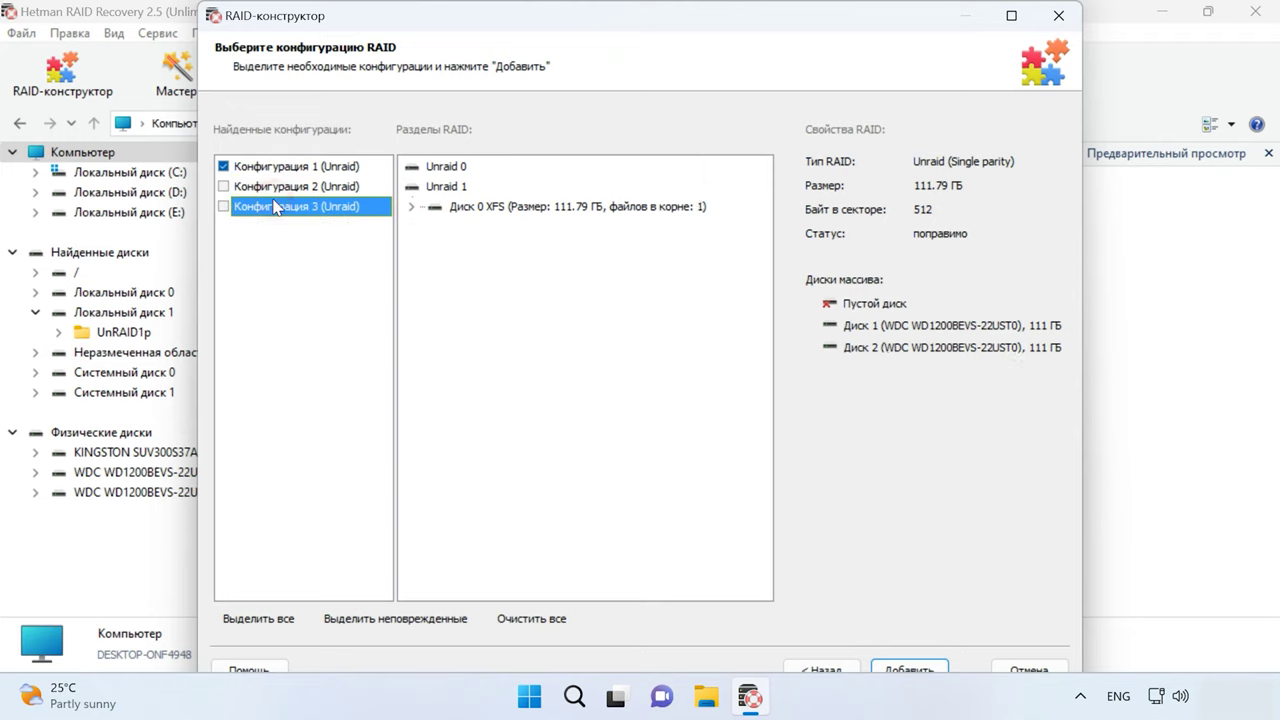
{"action": "left_click", "coordinate": [280, 172]}
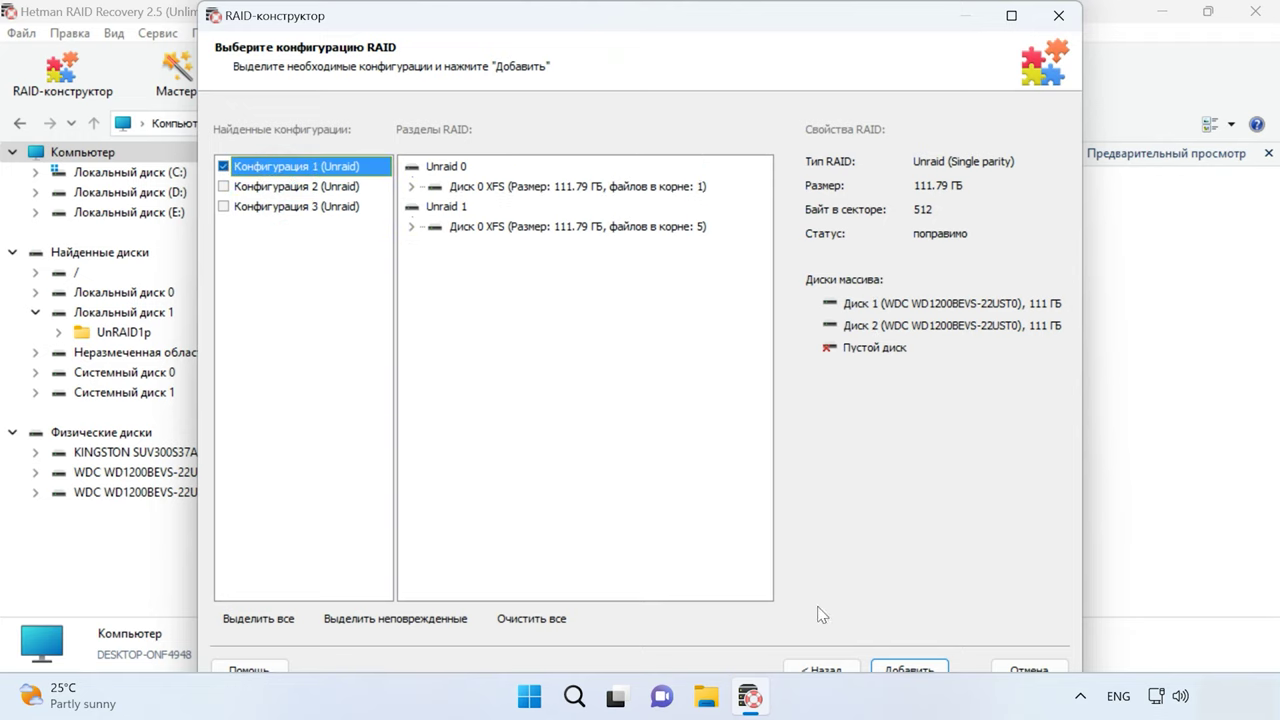
{"action": "left_click", "coordinate": [910, 669]}
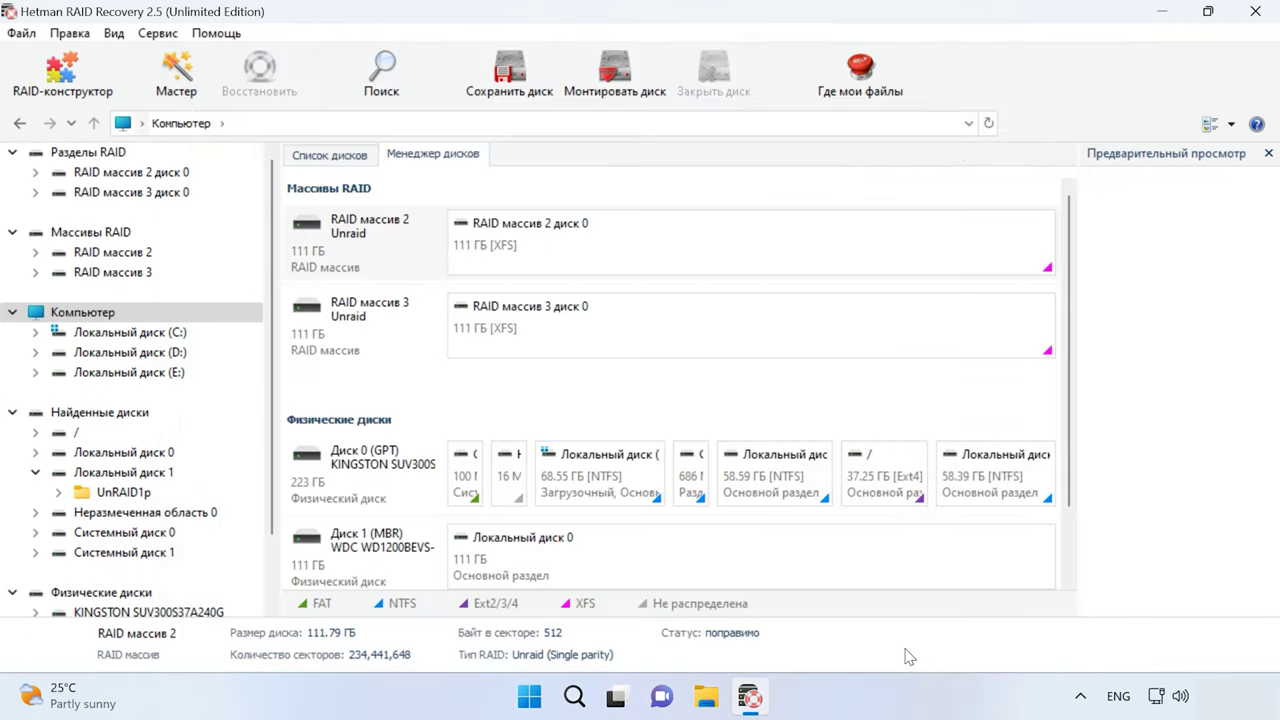
Run a quick scan (Быстрое сканирование) of the XFS partition RAID массив 3 диск 0 and finish the wizard.
{"action": "left_click", "coordinate": [571, 234]}
{"action": "left_click", "coordinate": [622, 323]}
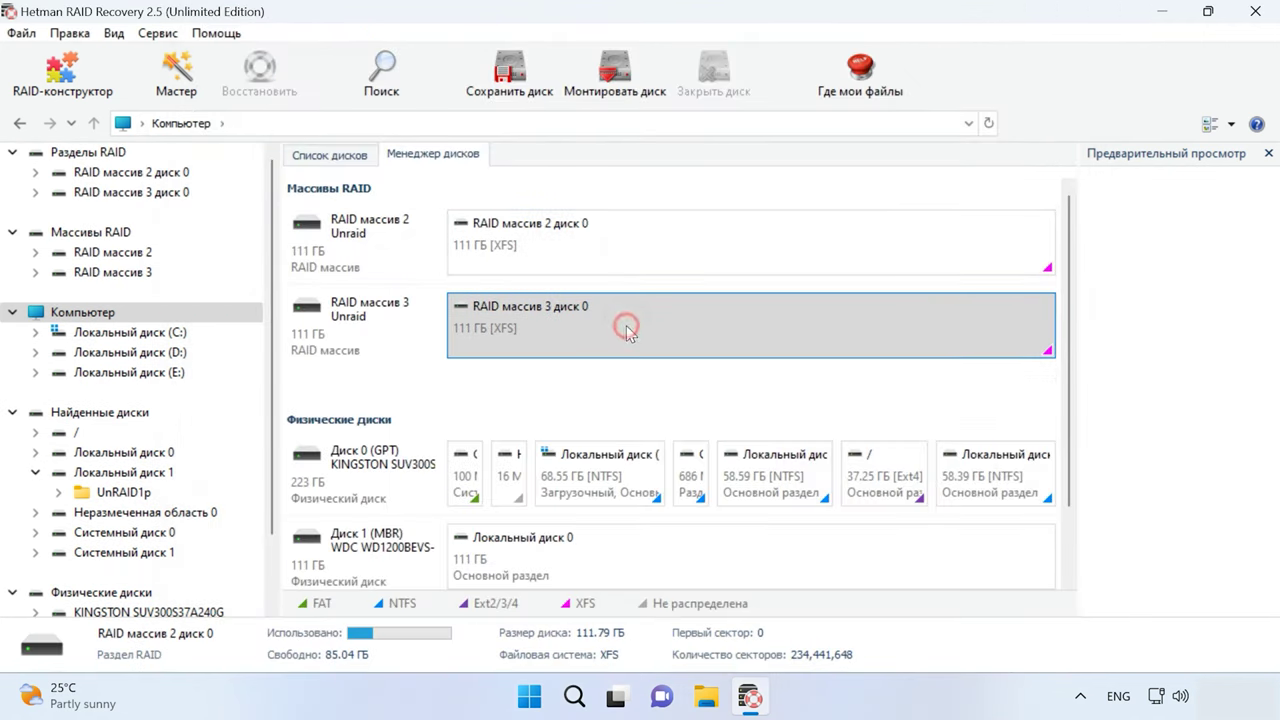
{"action": "double_click", "coordinate": [681, 327]}
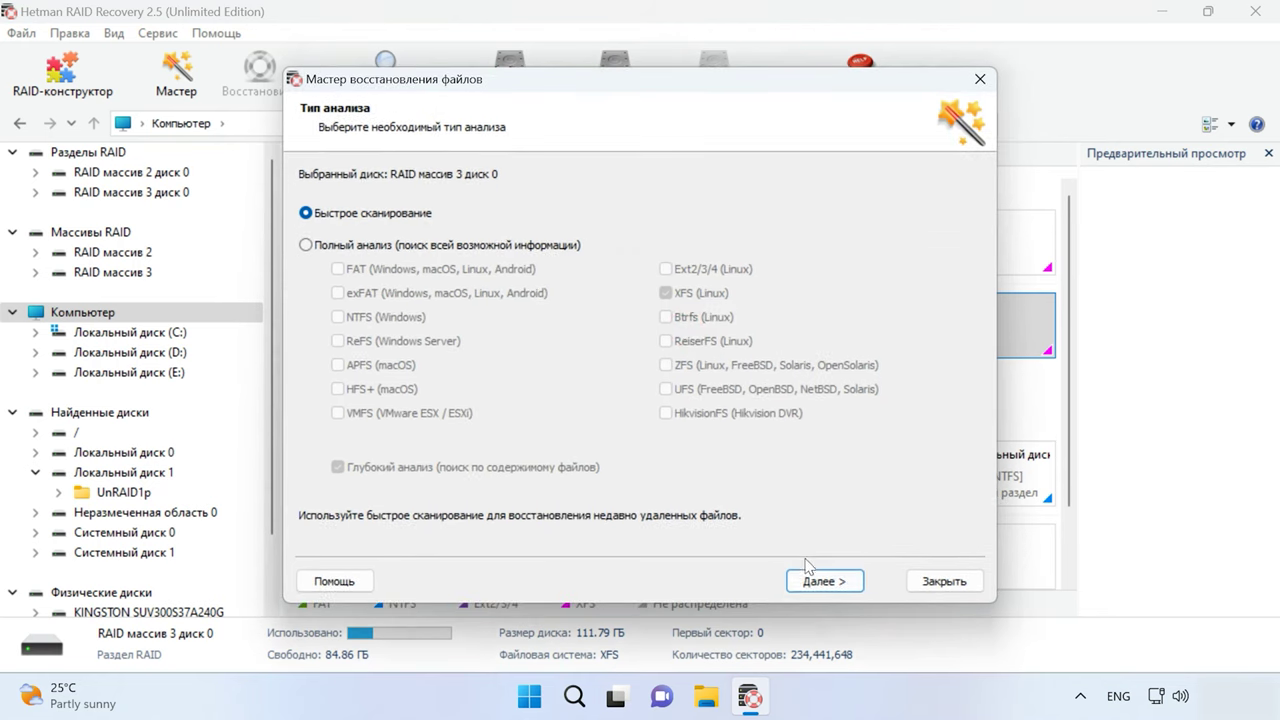
{"action": "left_click", "coordinate": [818, 582]}
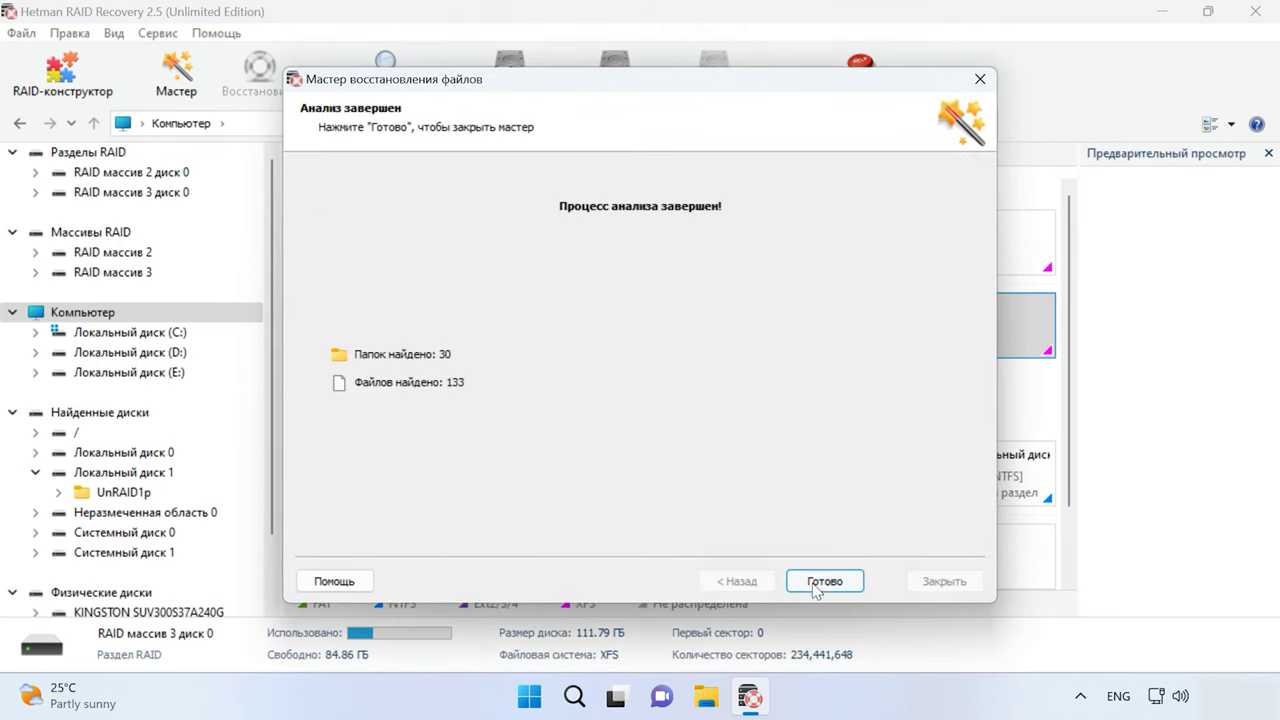
{"action": "left_click", "coordinate": [816, 584]}
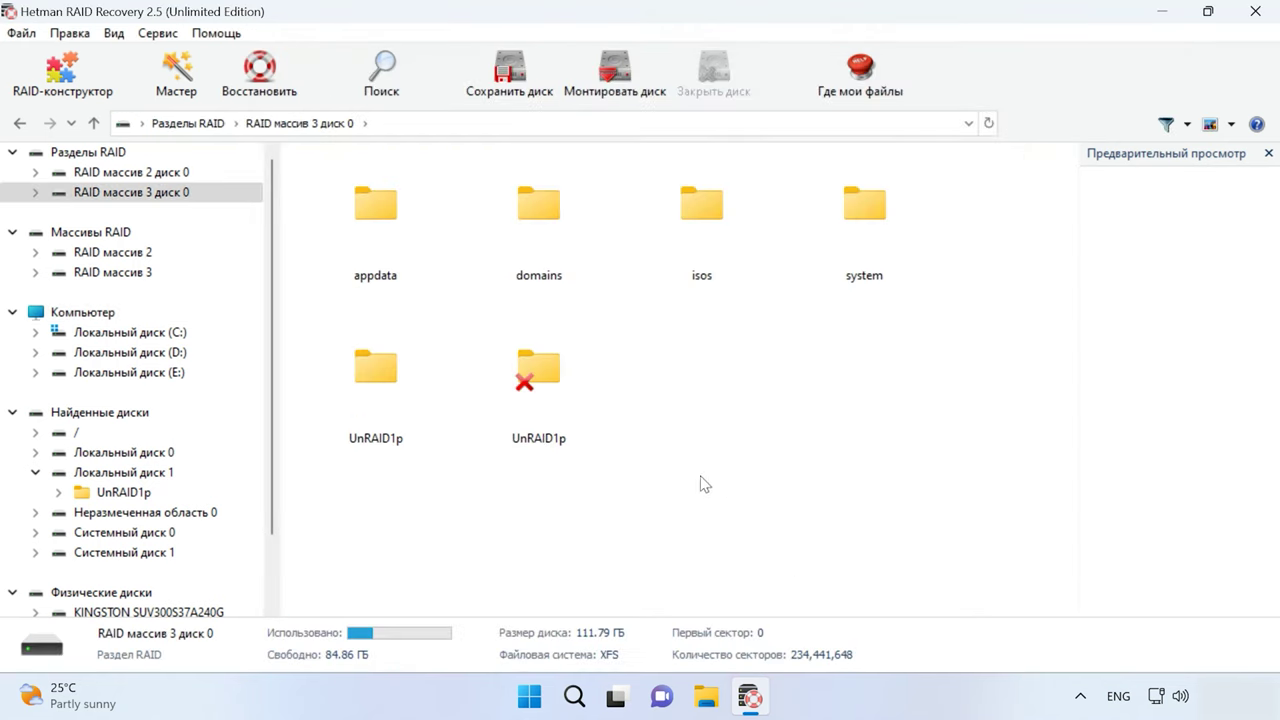
{"action": "double_click", "coordinate": [364, 415]}
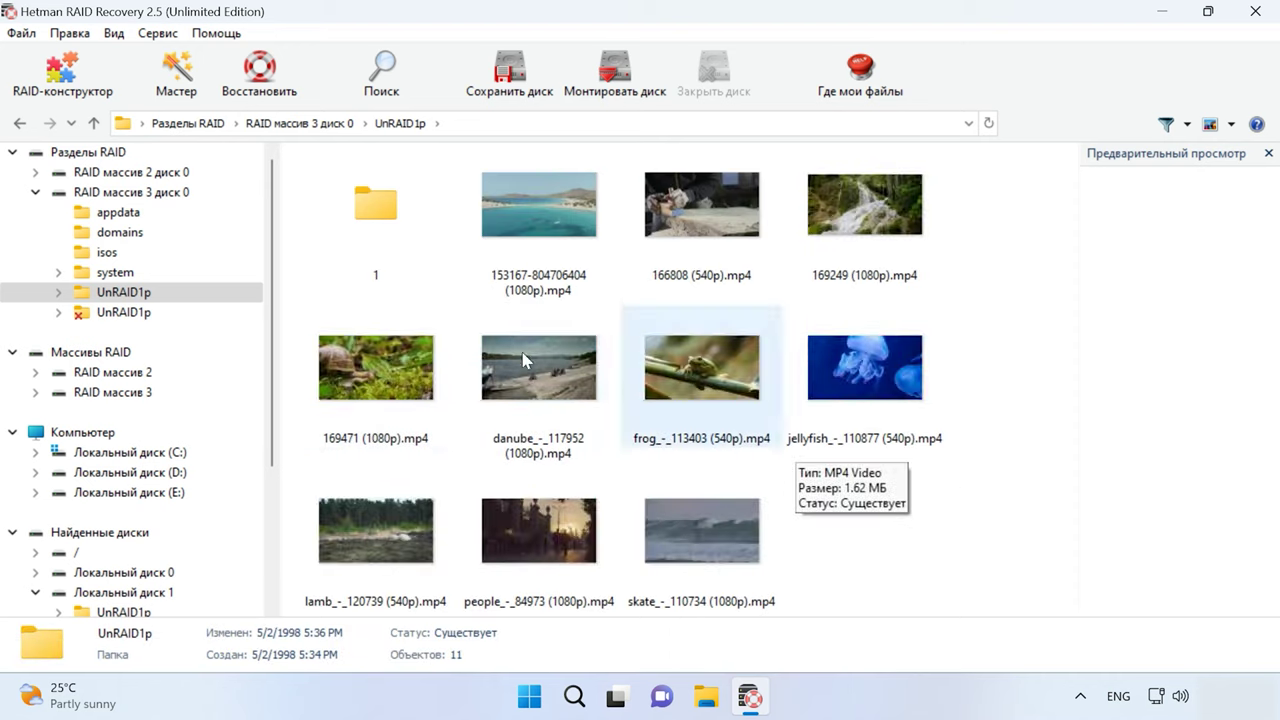
{"action": "left_click", "coordinate": [362, 374]}
{"action": "left_click", "coordinate": [259, 75]}
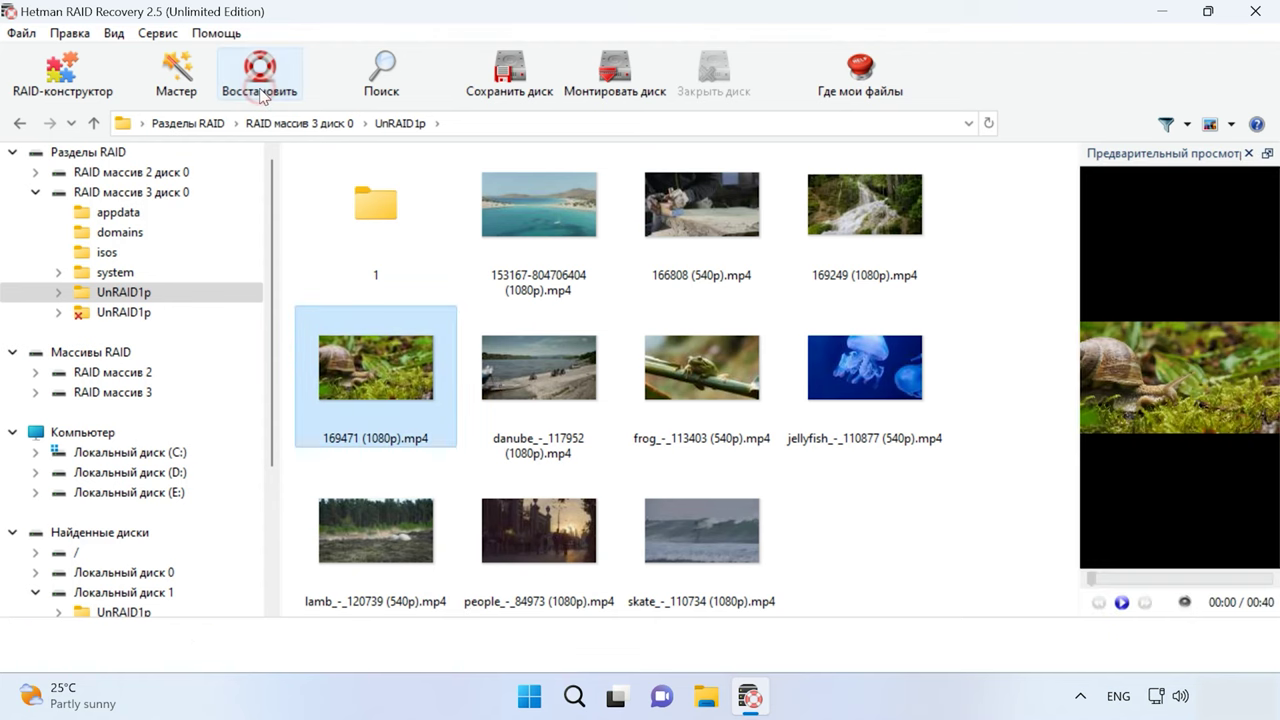
{"action": "left_click", "coordinate": [815, 572]}
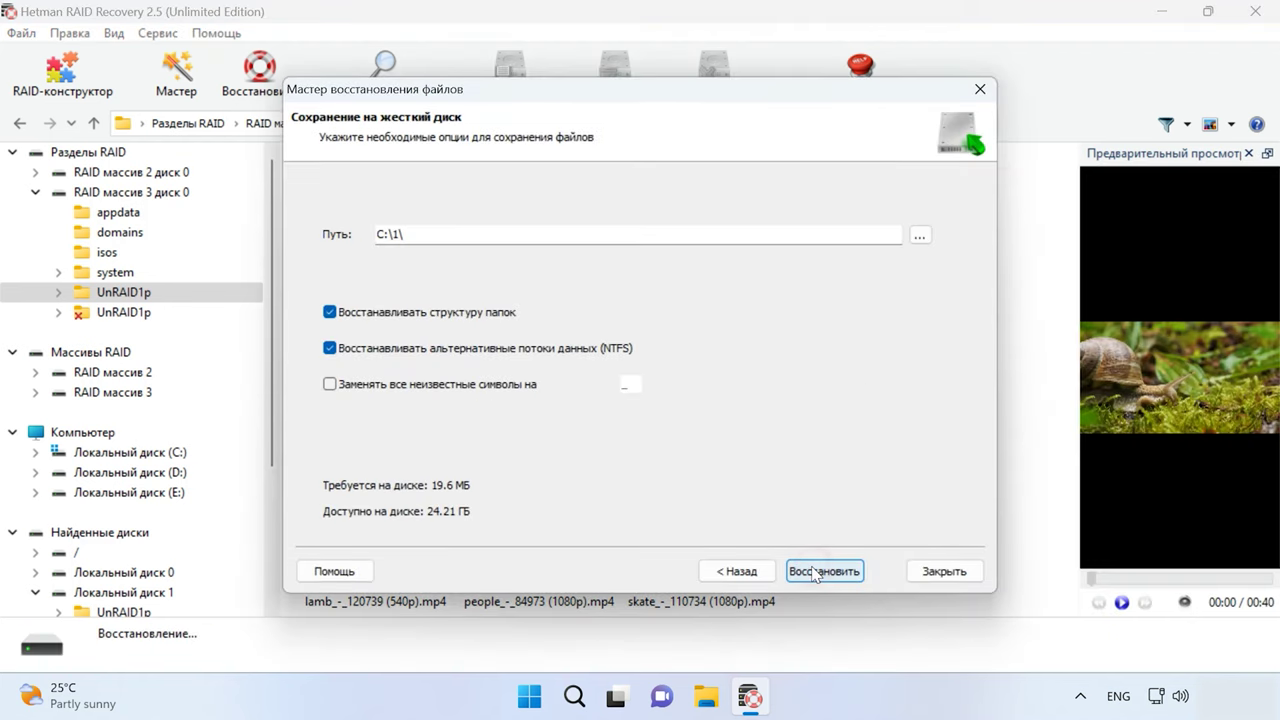
{"action": "left_click", "coordinate": [820, 571]}
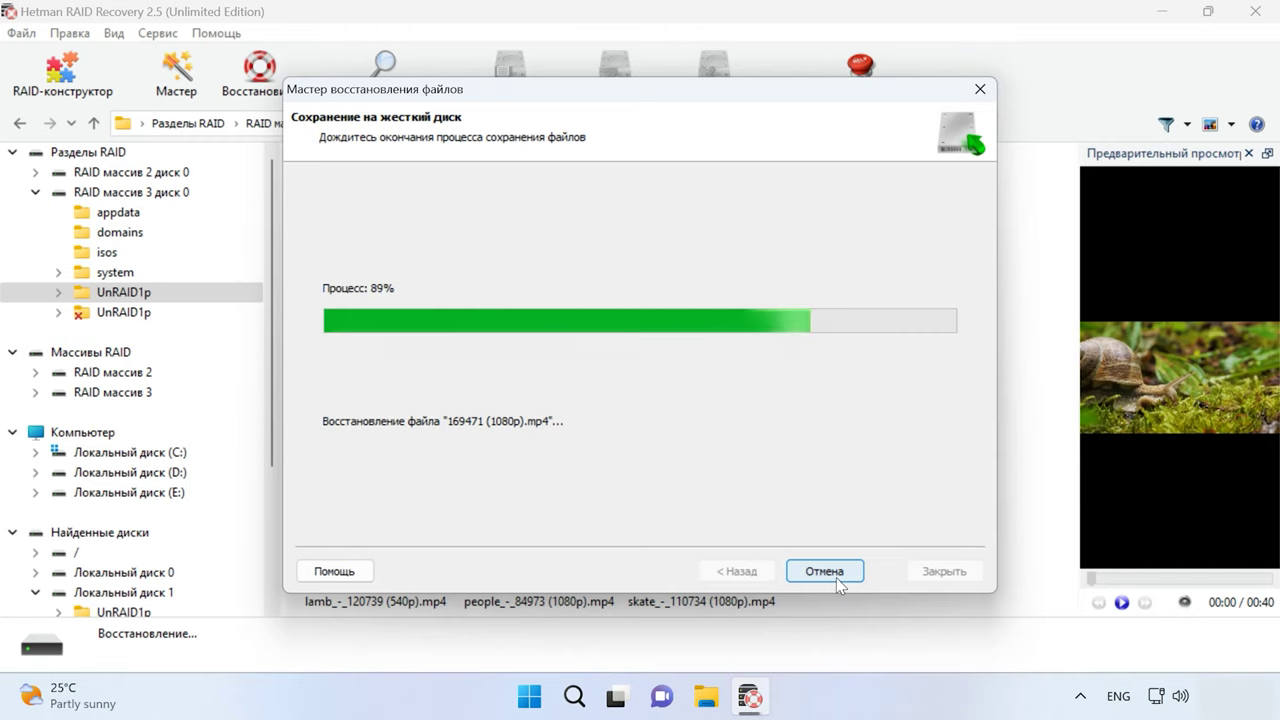
{"action": "left_click", "coordinate": [826, 572]}
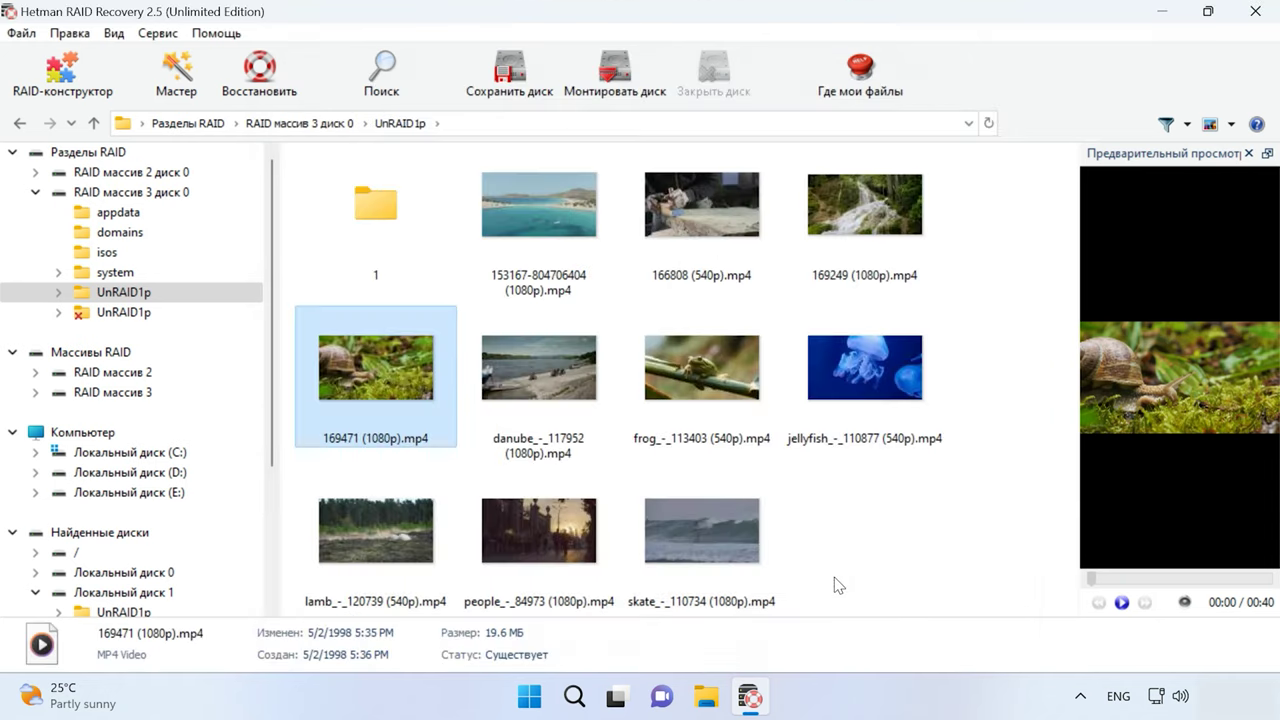
Switch to File Explorer and open folder 1 on Local Disk (C:) to check the recovered files.
{"action": "left_click", "coordinate": [706, 696]}
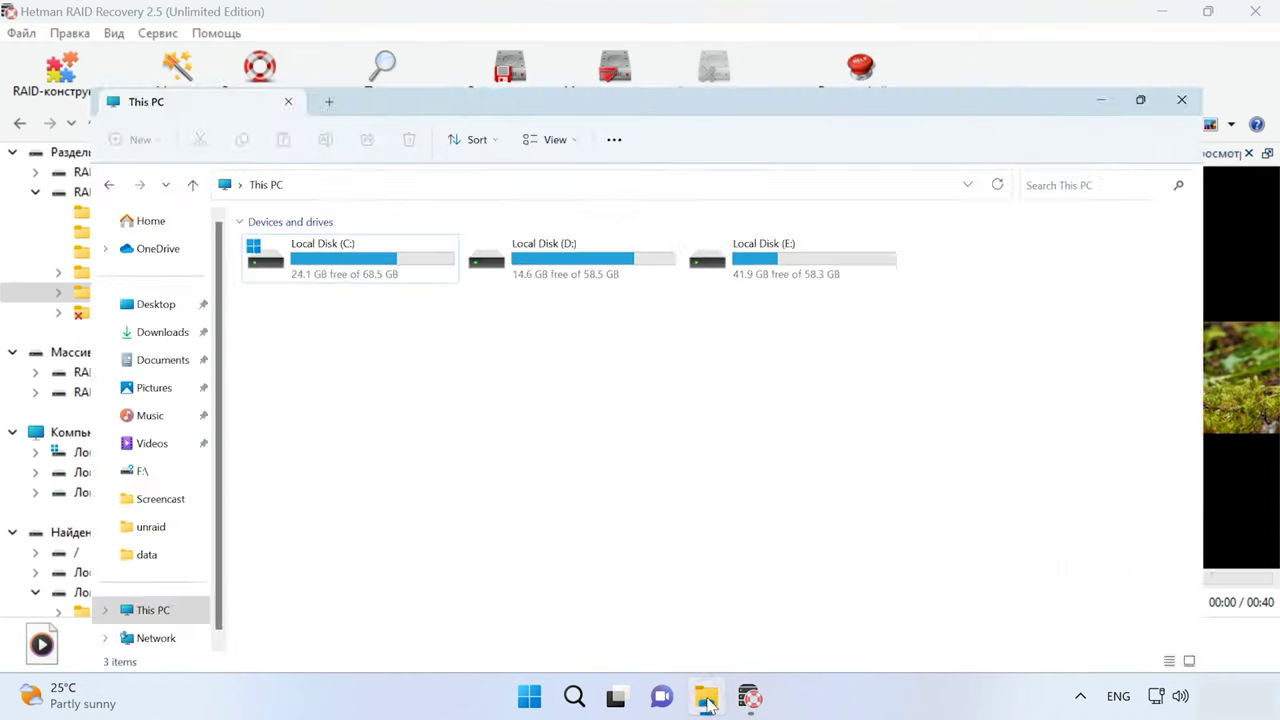
{"action": "double_click", "coordinate": [280, 208]}
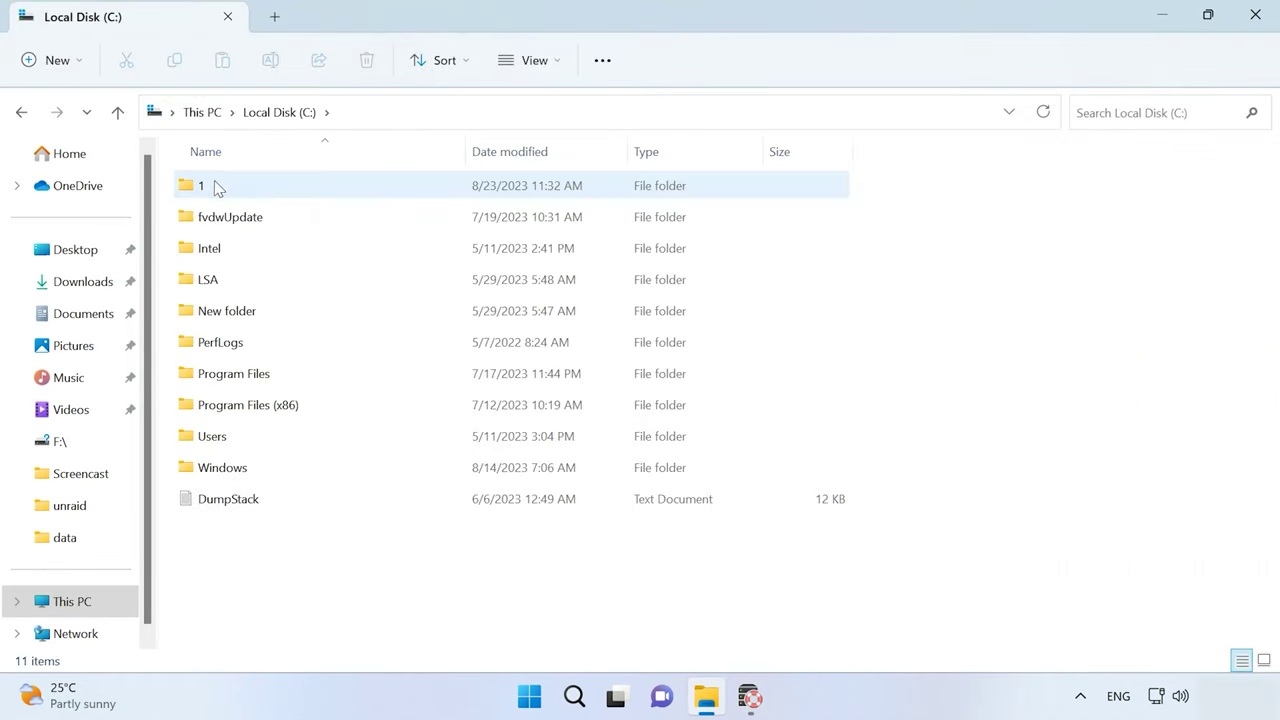
{"action": "double_click", "coordinate": [215, 185]}
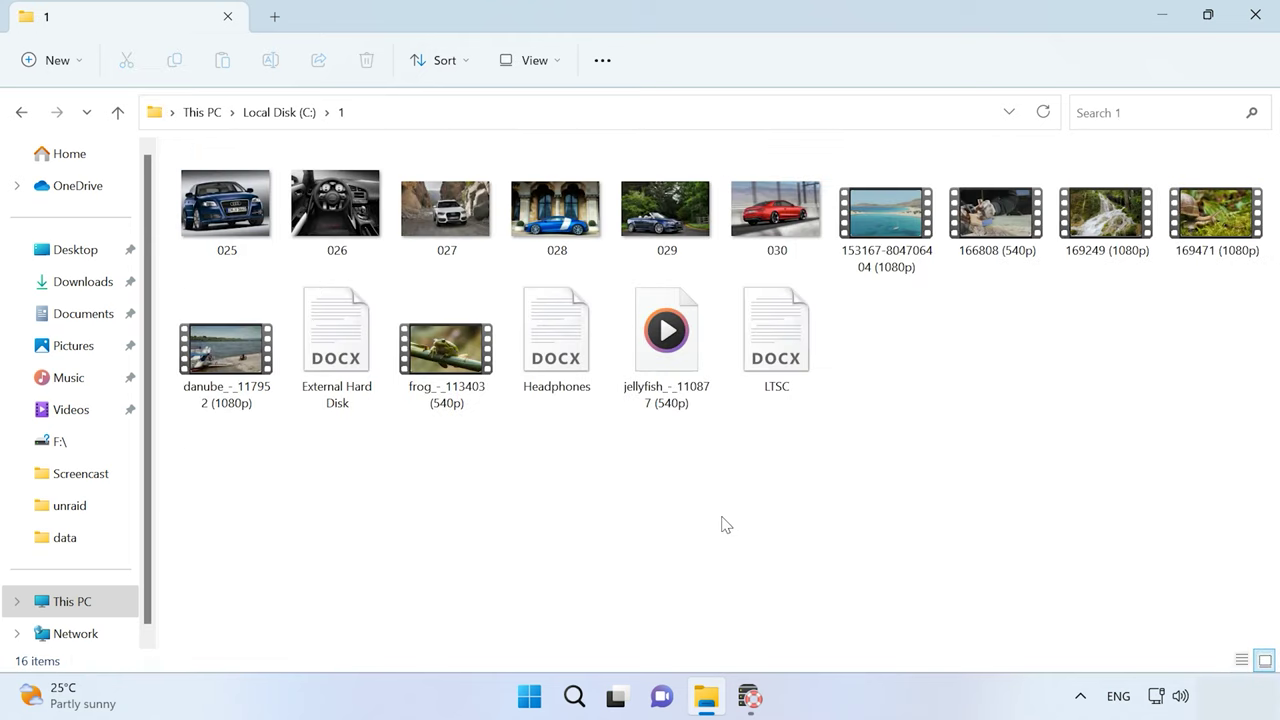